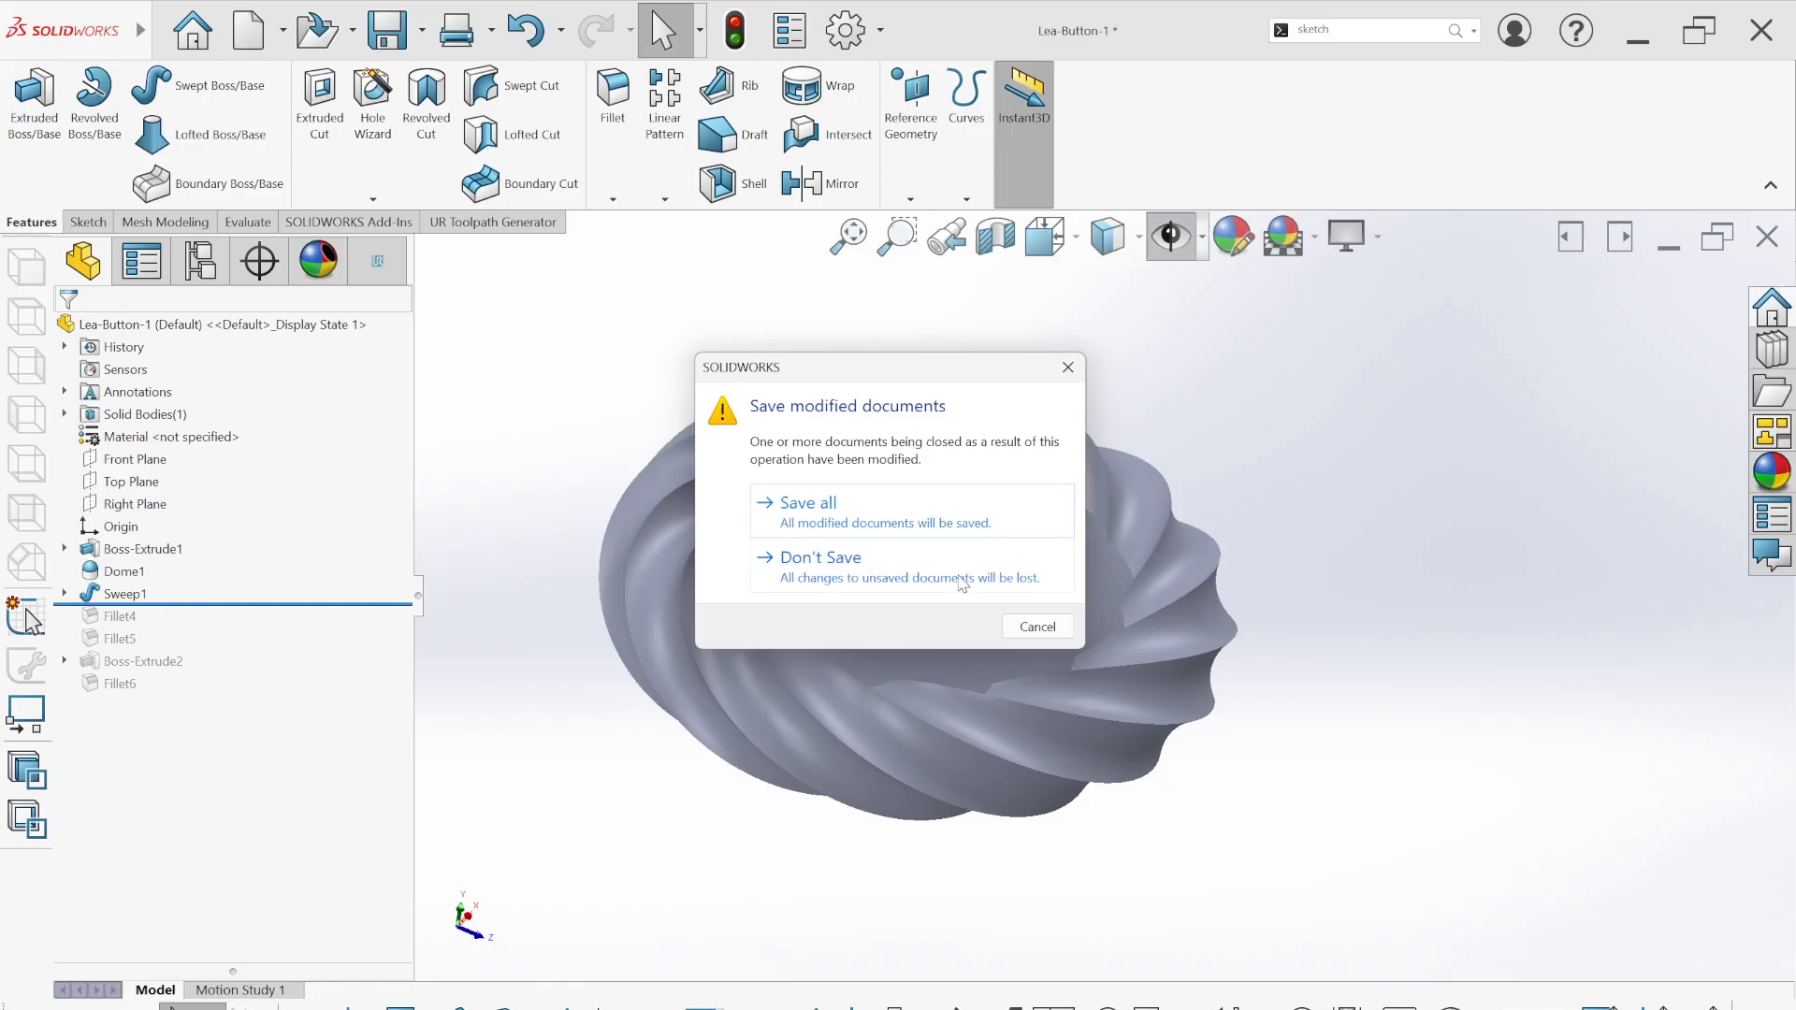
Step: Close the open SolidWorks parts without saving their changes and switch to Illustrator
left_click(852, 561)
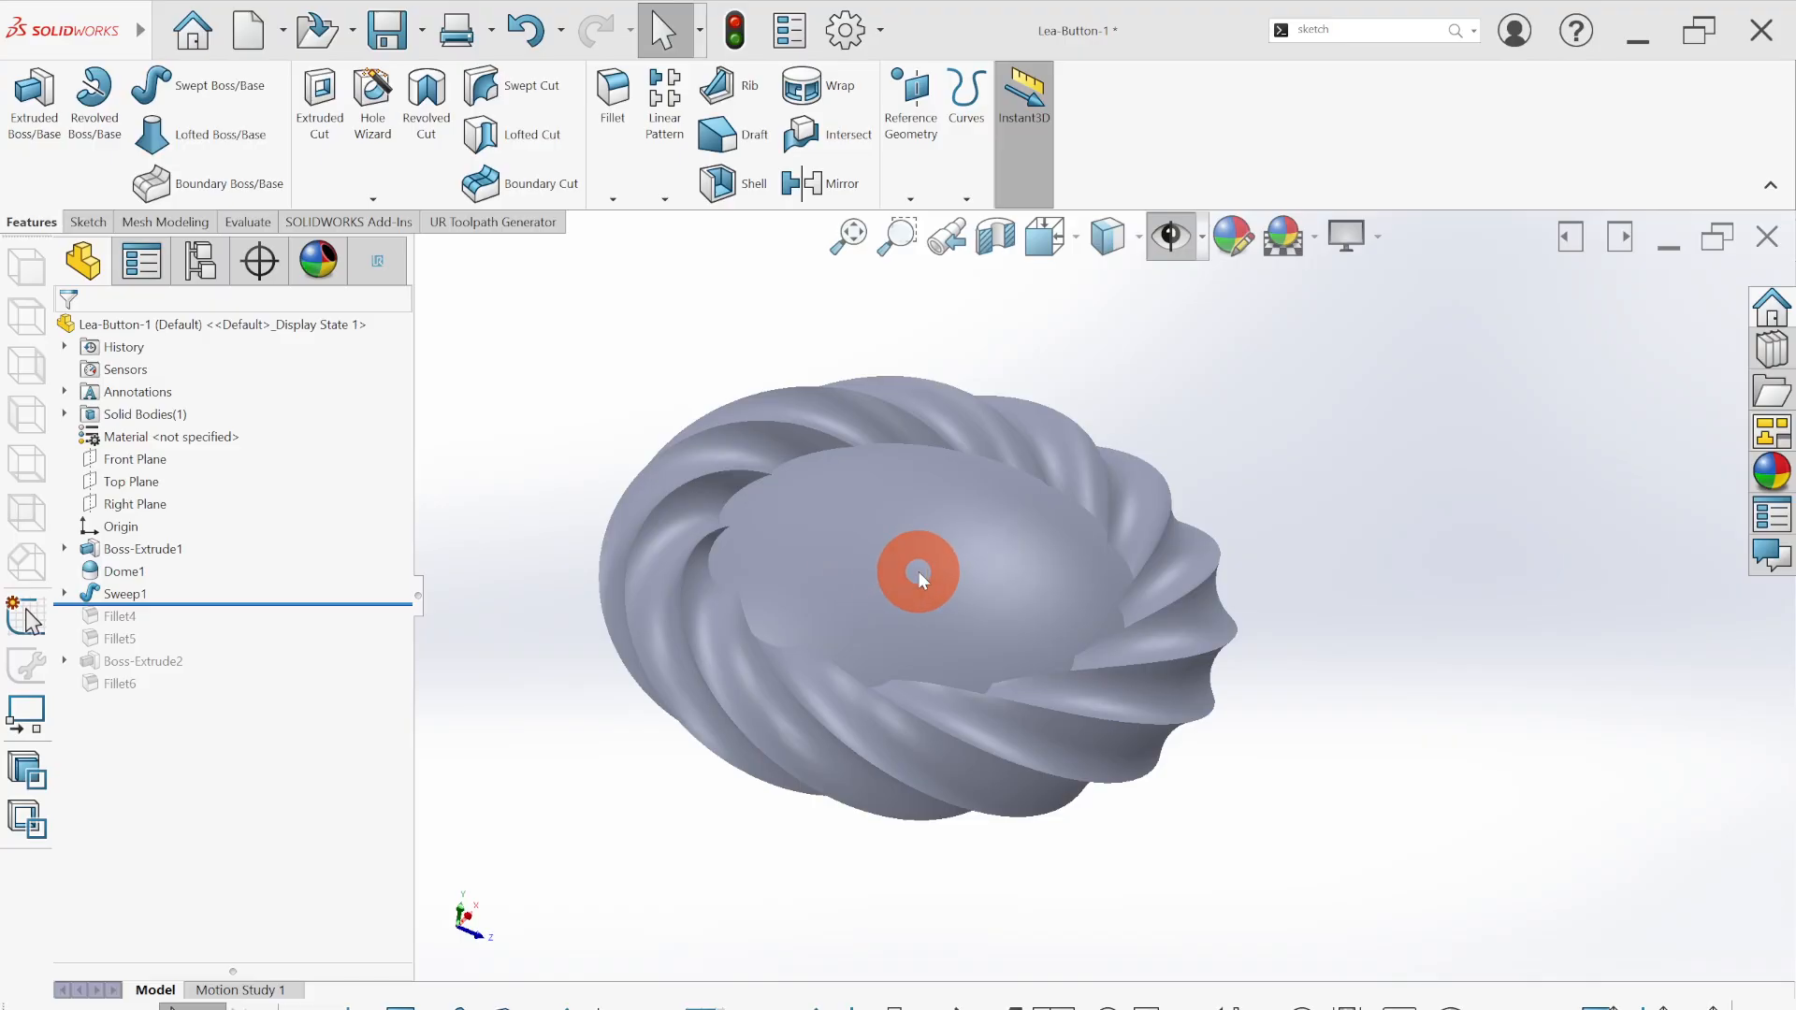
left_click(1764, 237)
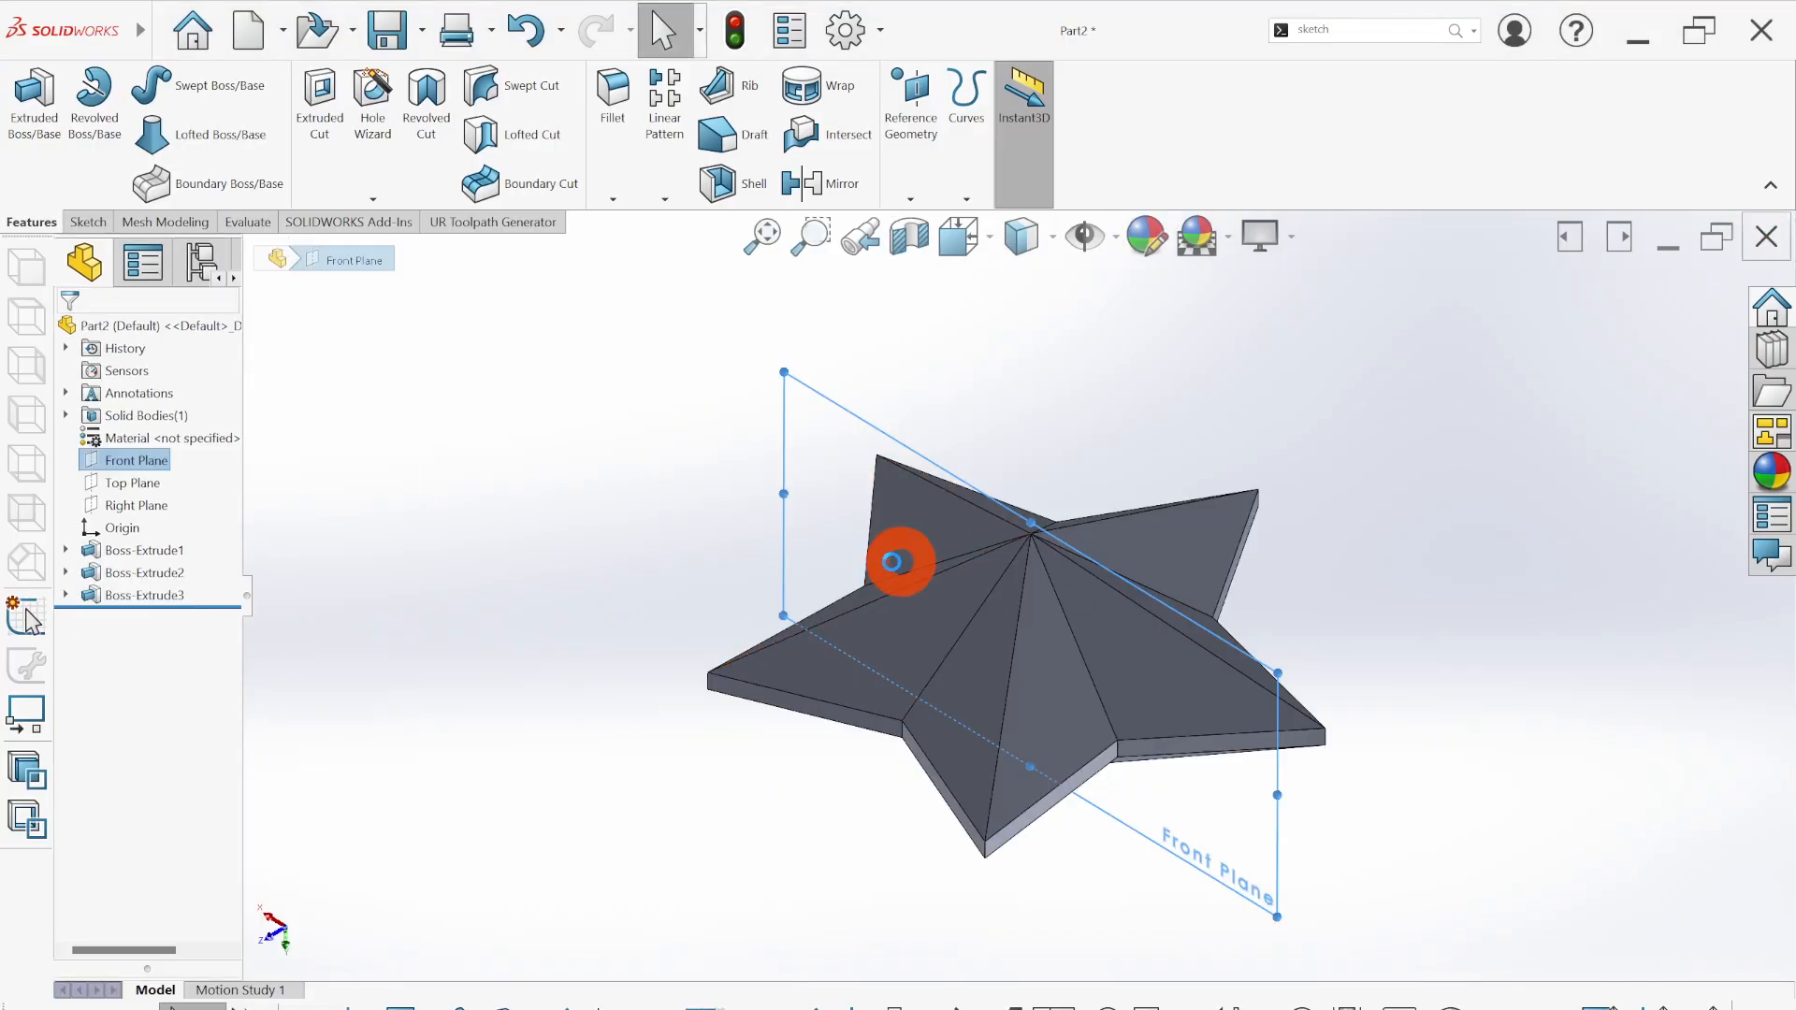
left_click(837, 564)
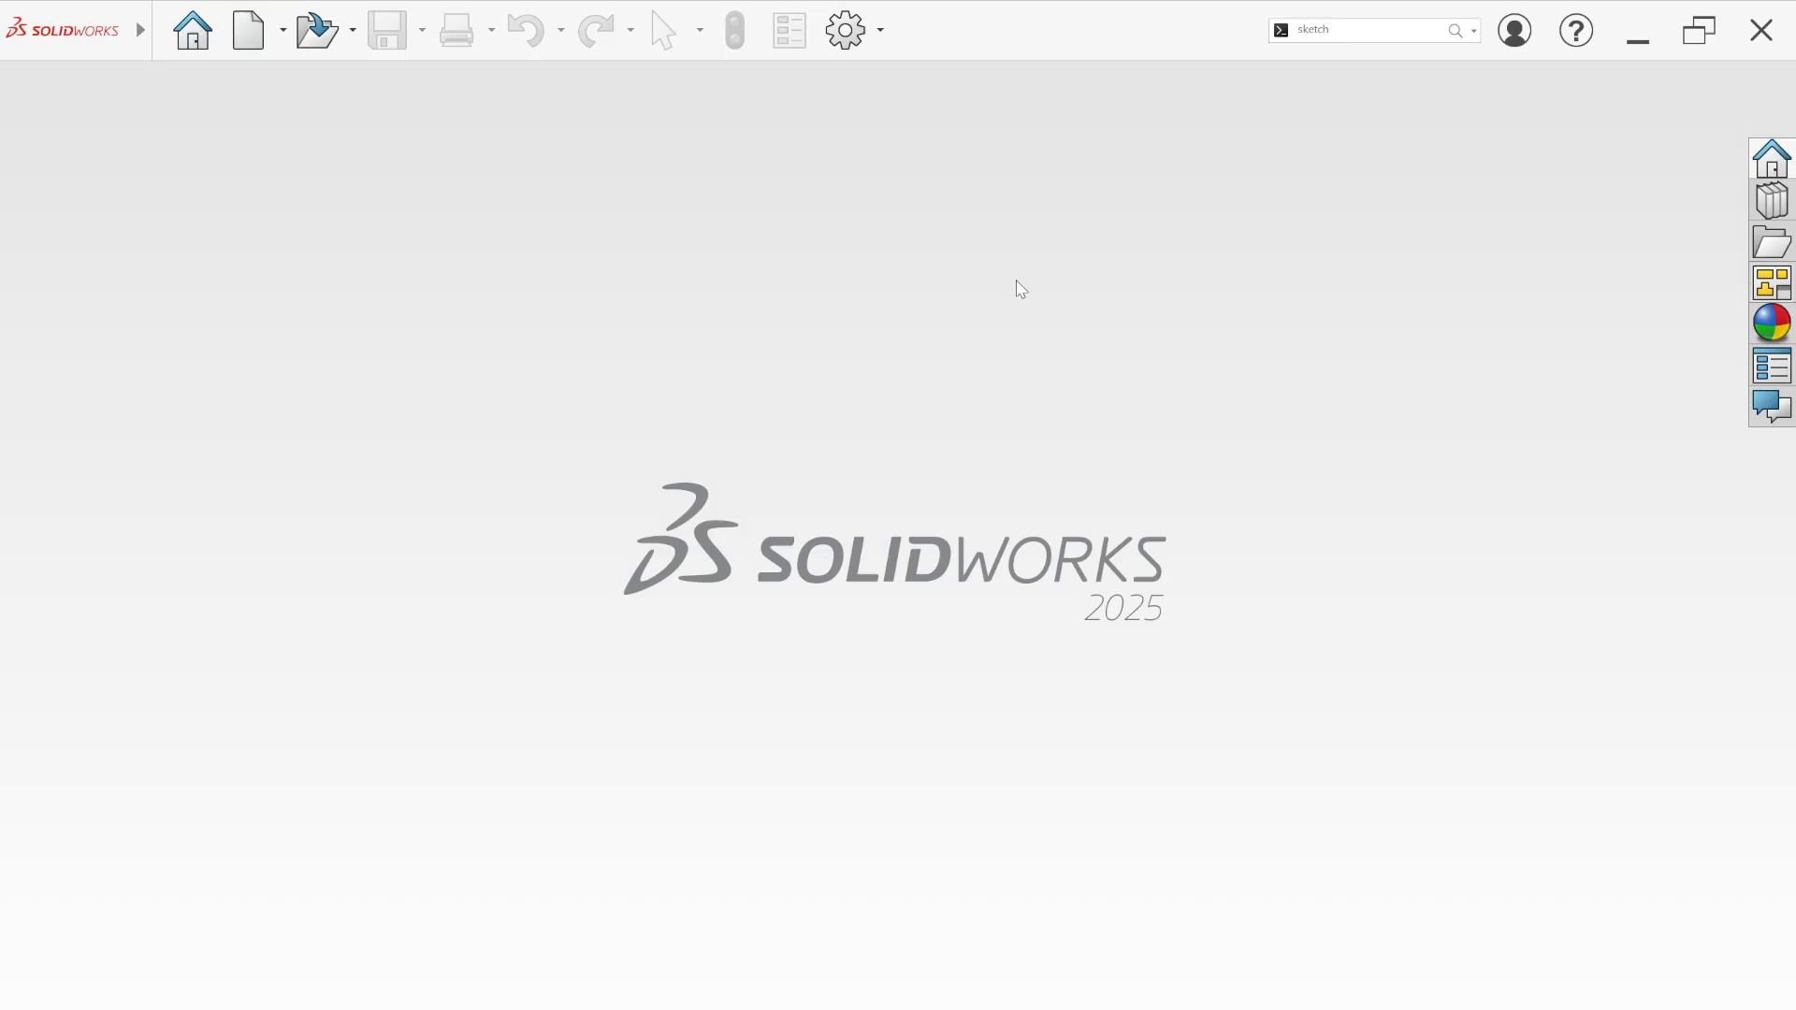
left_click(775, 791)
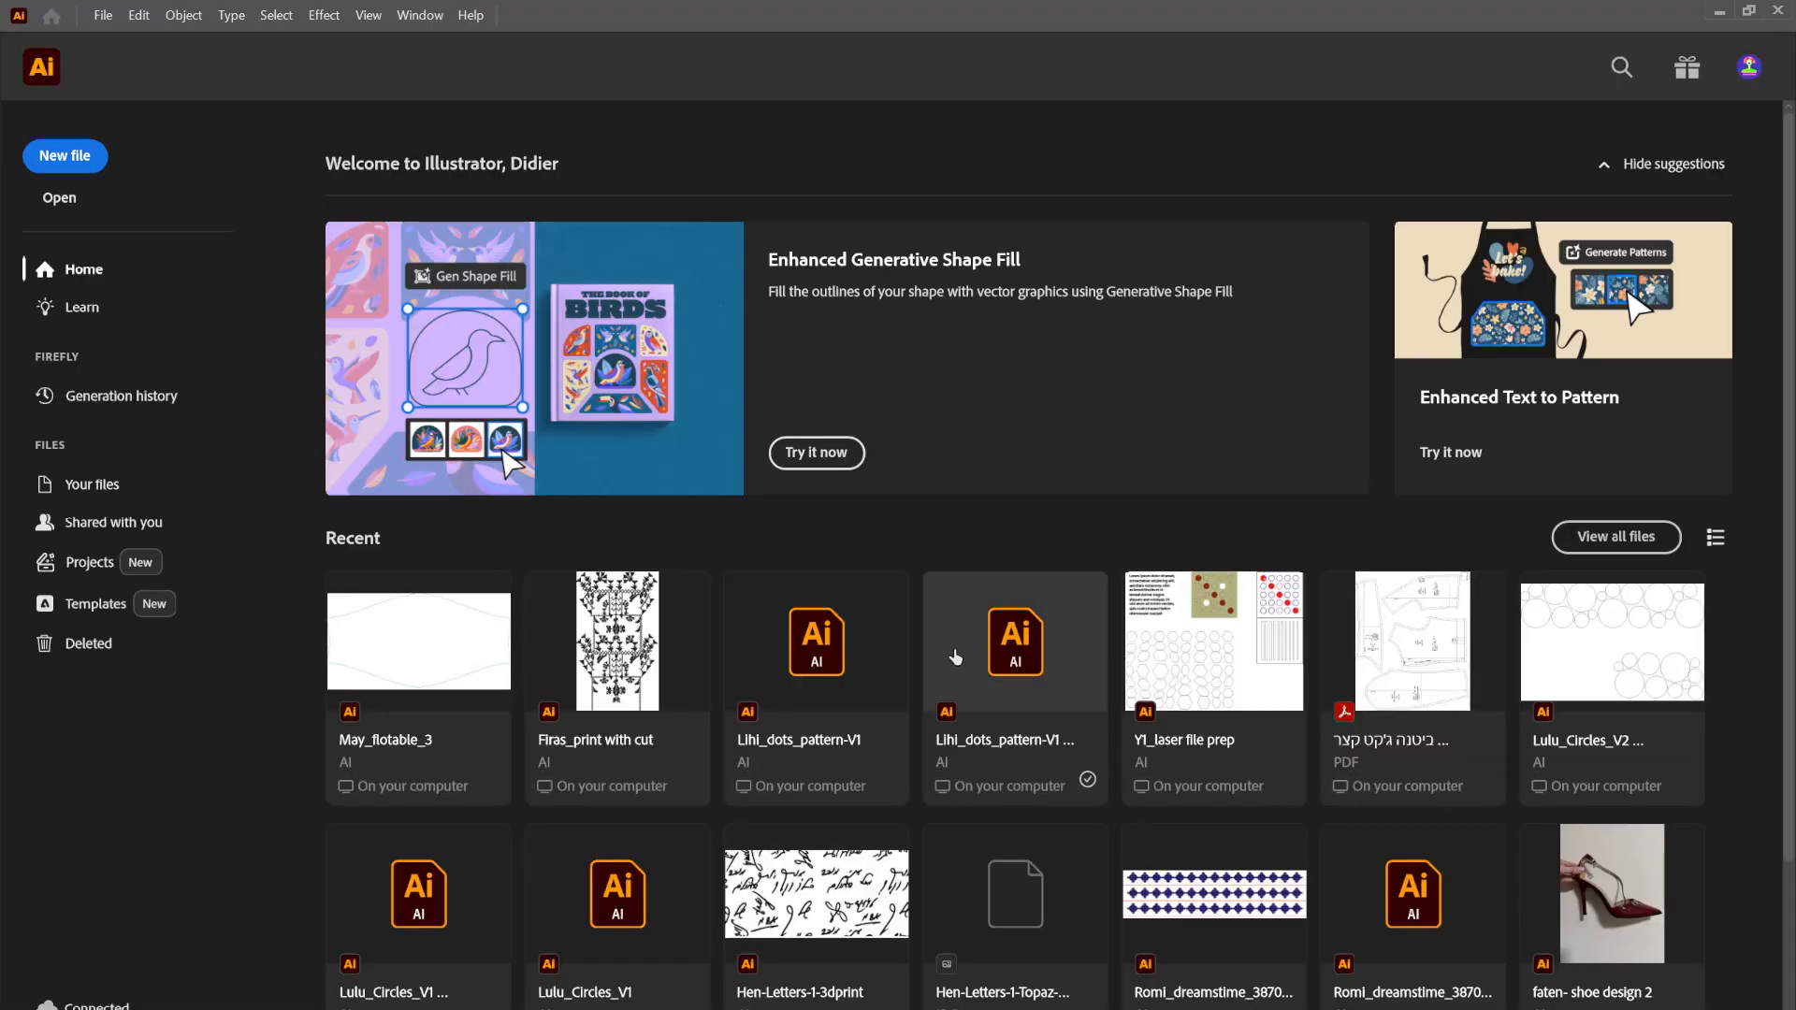
scroll(917, 648, "down", 1)
scroll(913, 653, "down", 1)
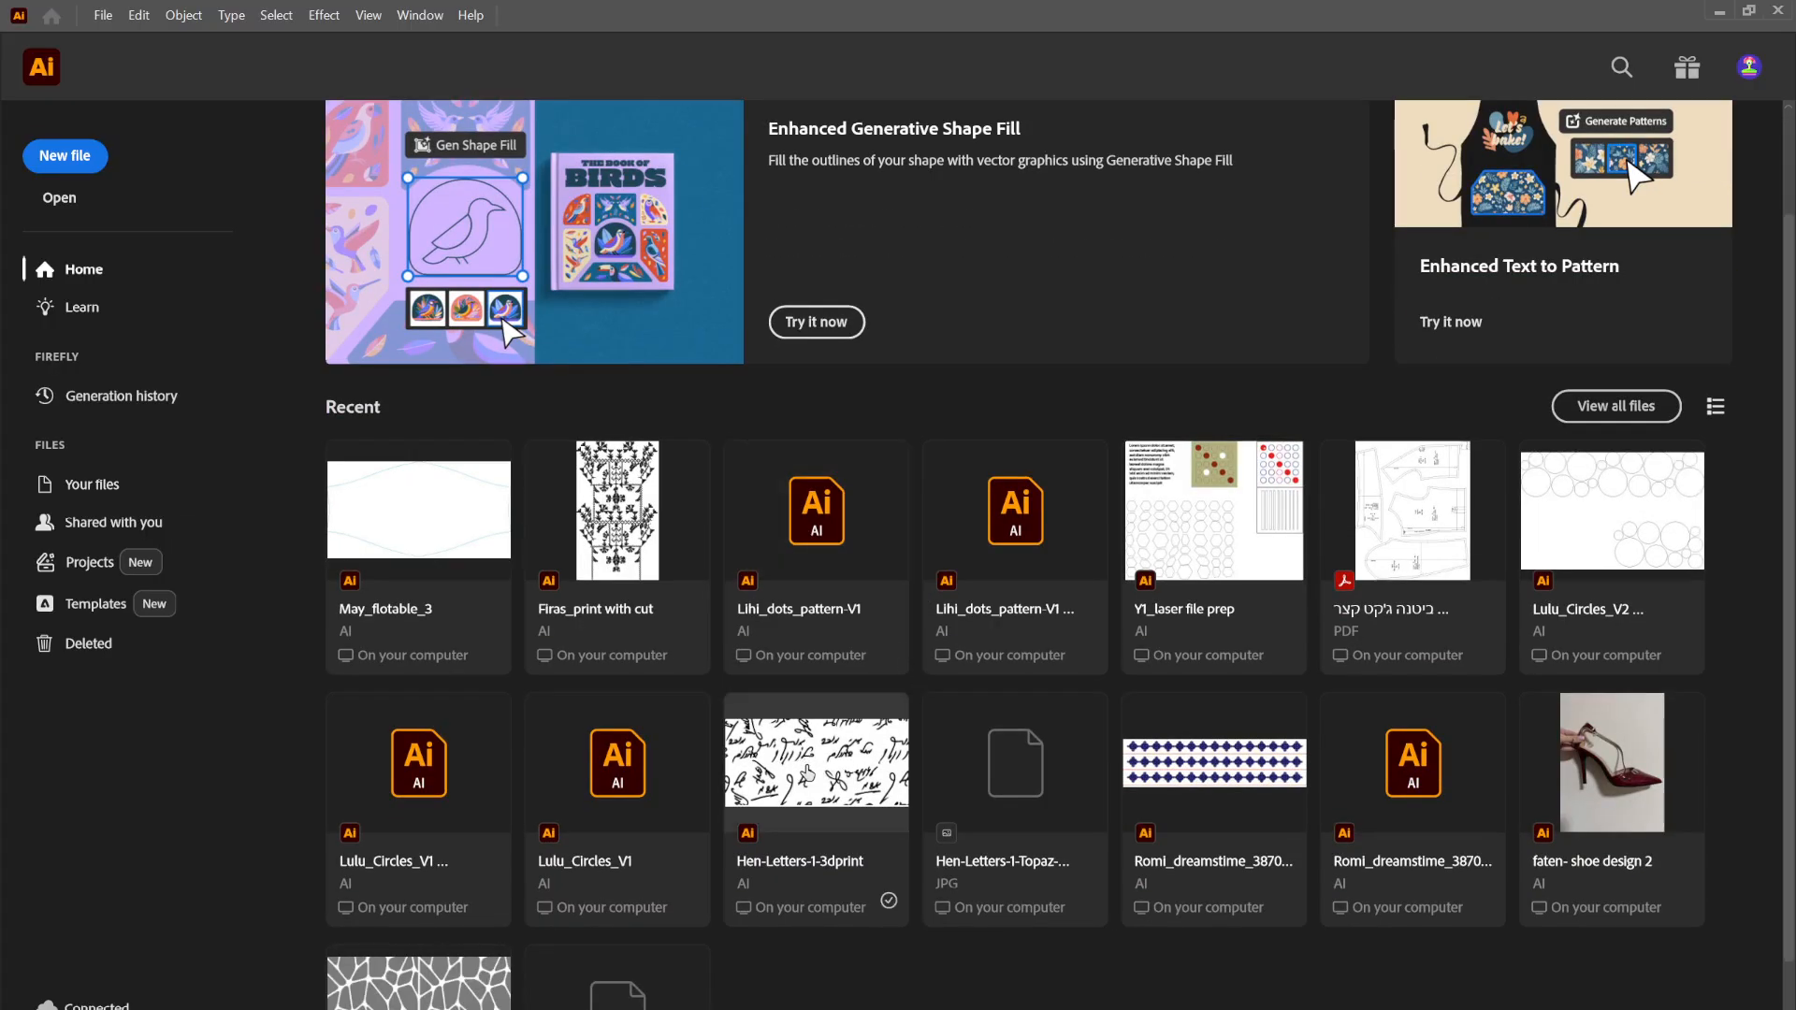
scroll(807, 775, "down", 1)
scroll(809, 776, "up", 4)
scroll(812, 778, "down", 4)
scroll(812, 777, "up", 4)
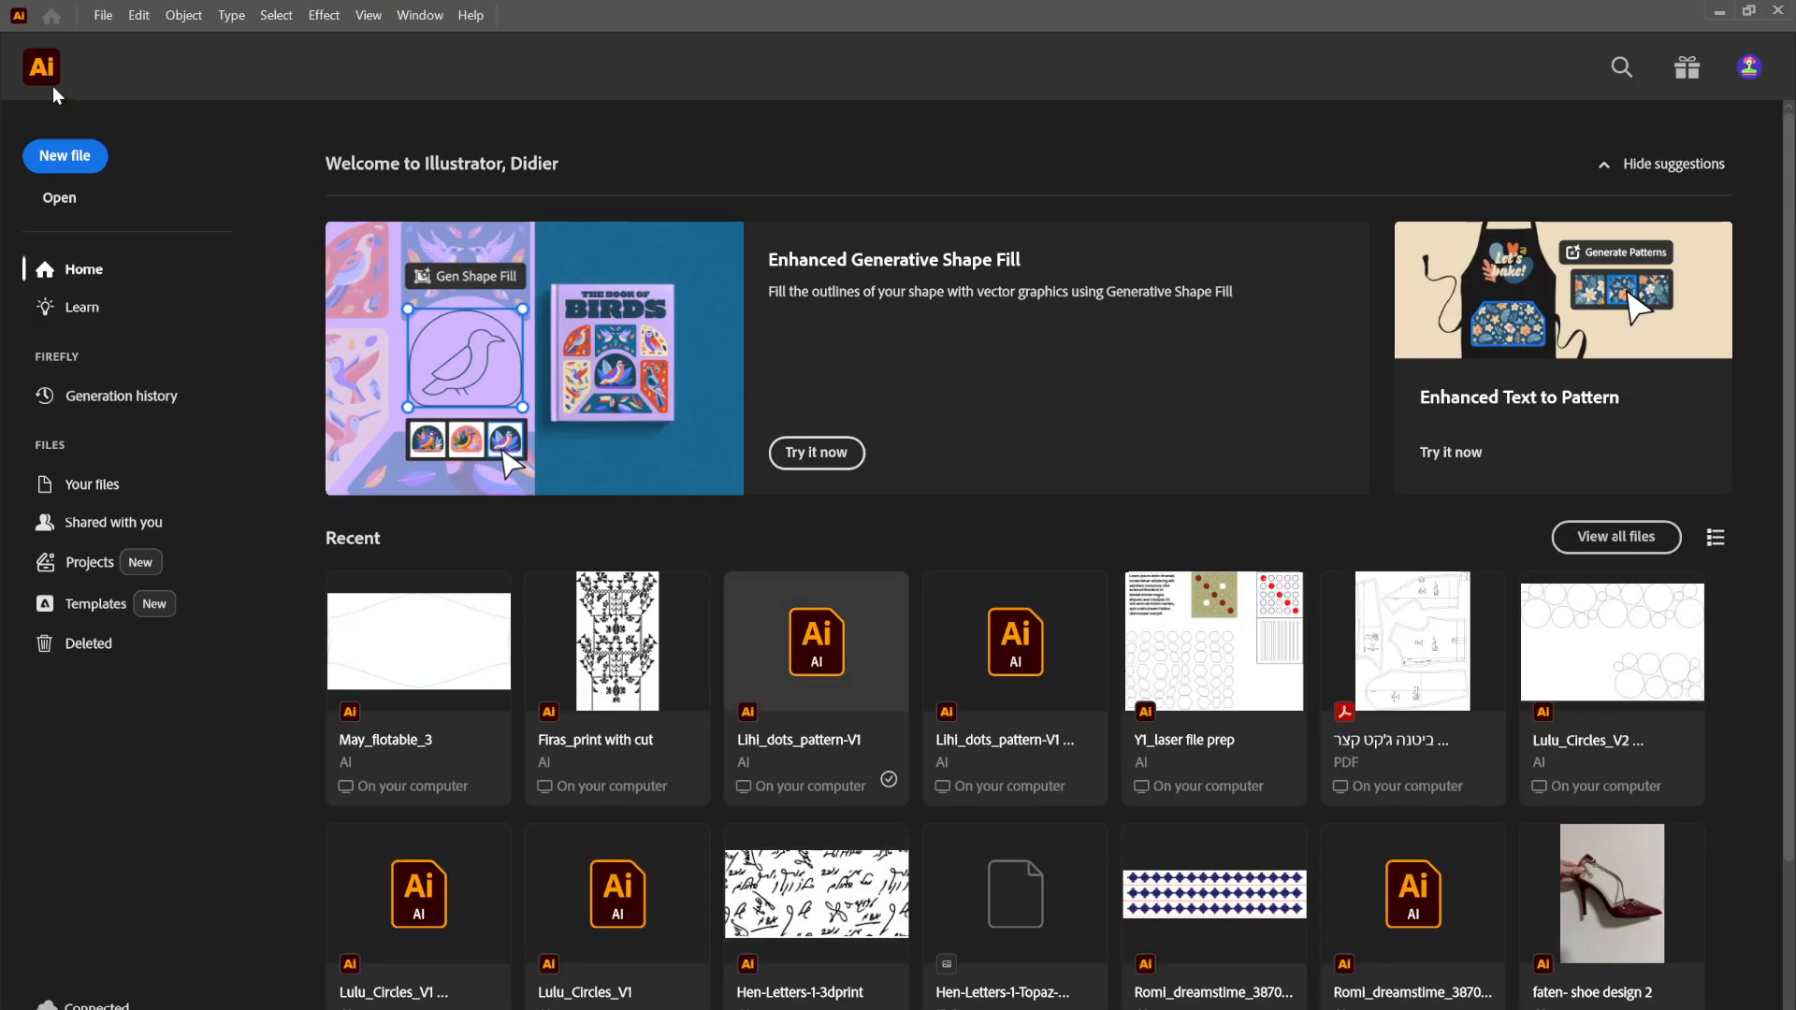
Step: Create a new portrait Letter document of 215.9 x 279.4 mm
left_click(69, 161)
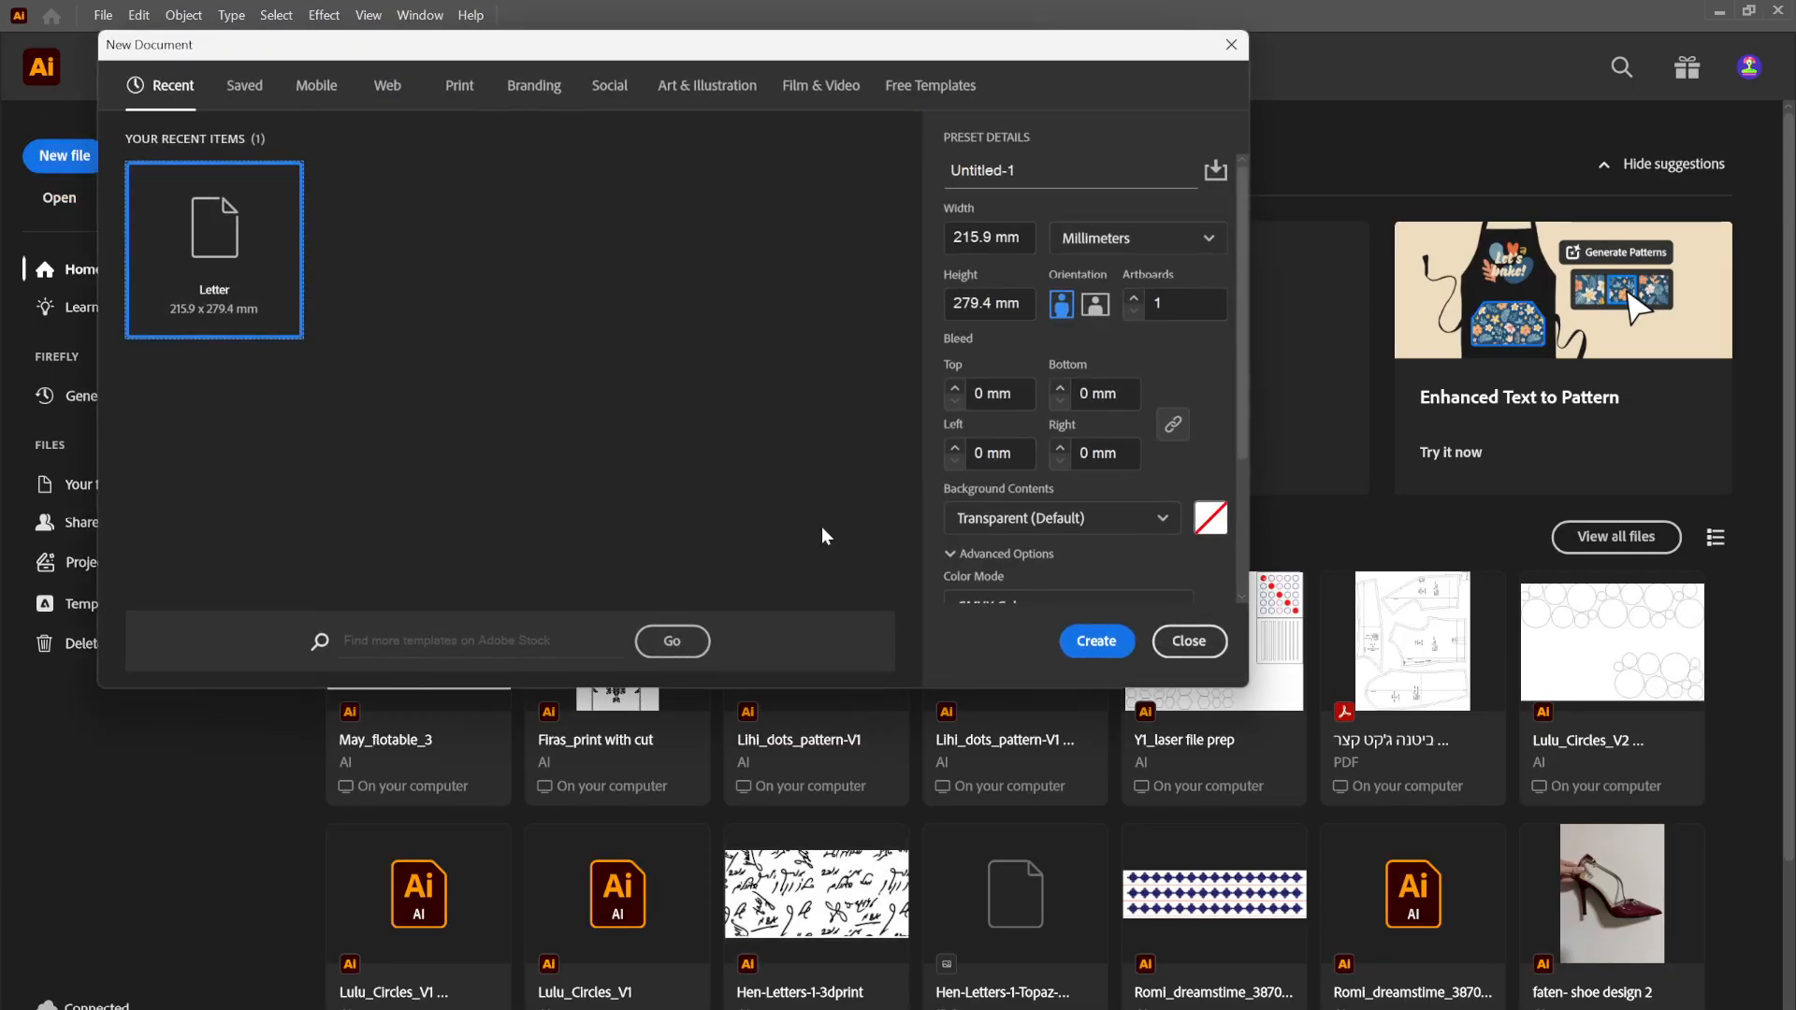
left_click(1091, 642)
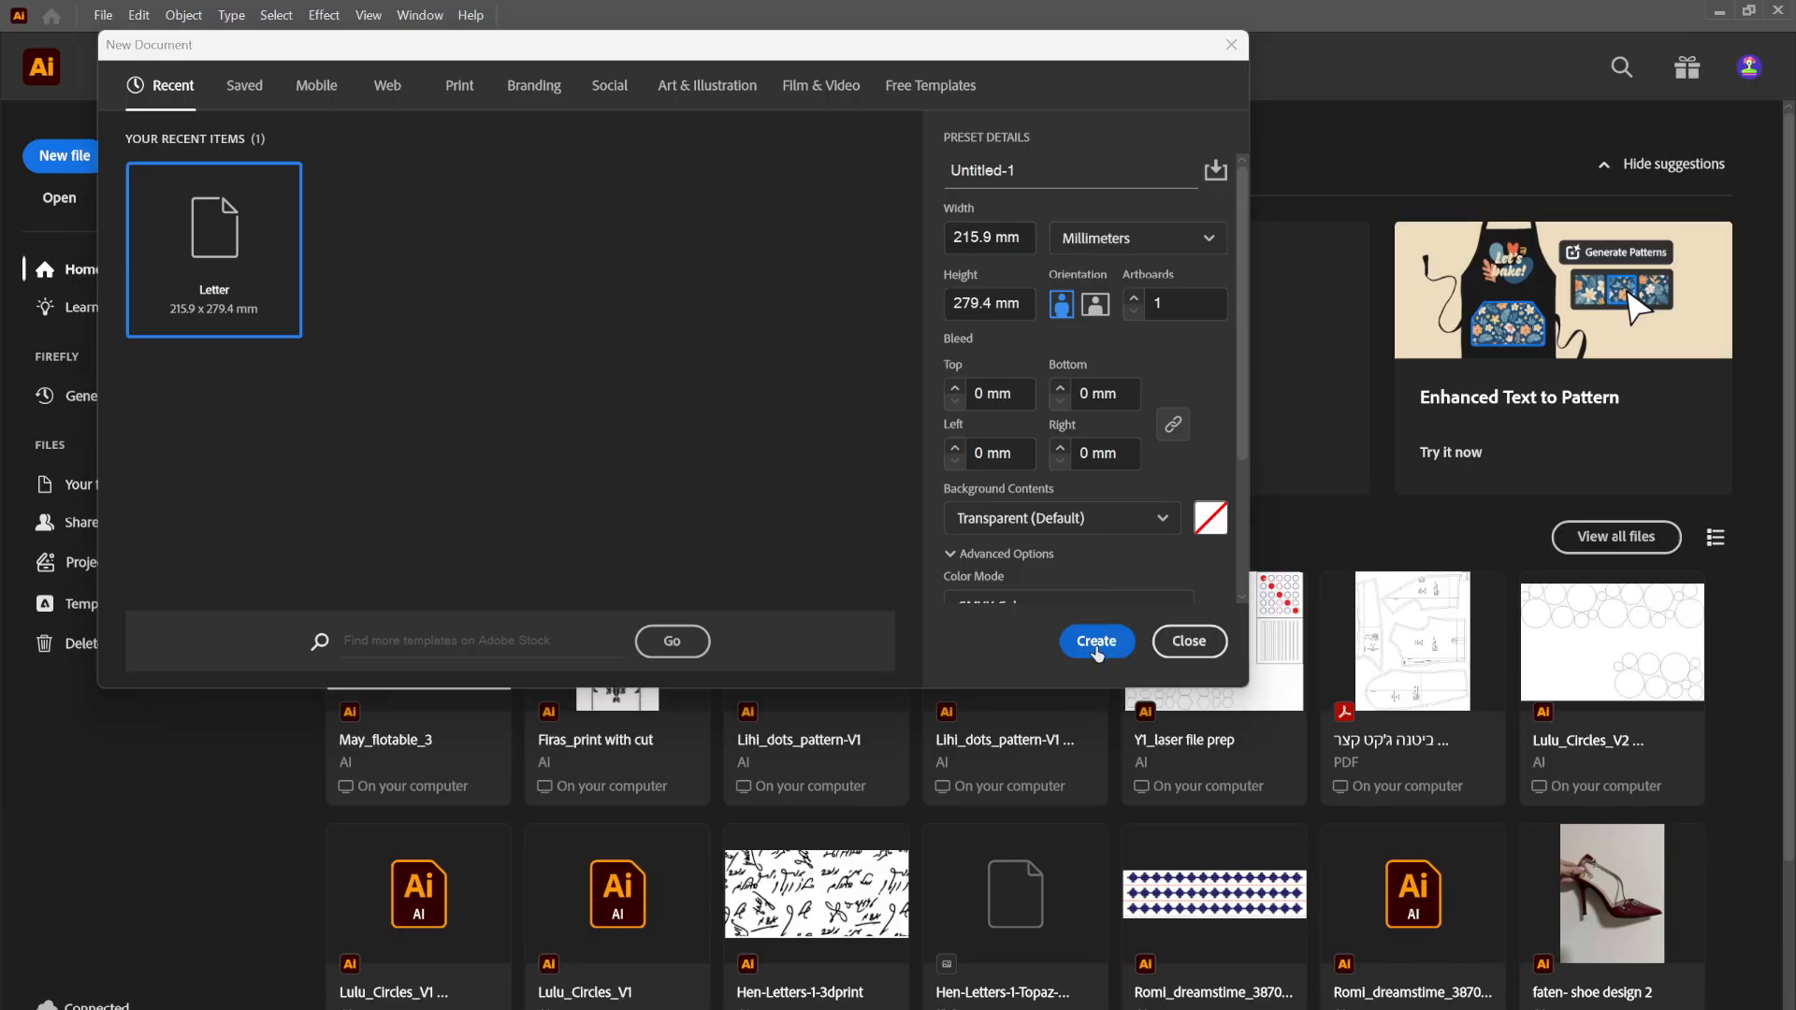
left_click(1101, 654)
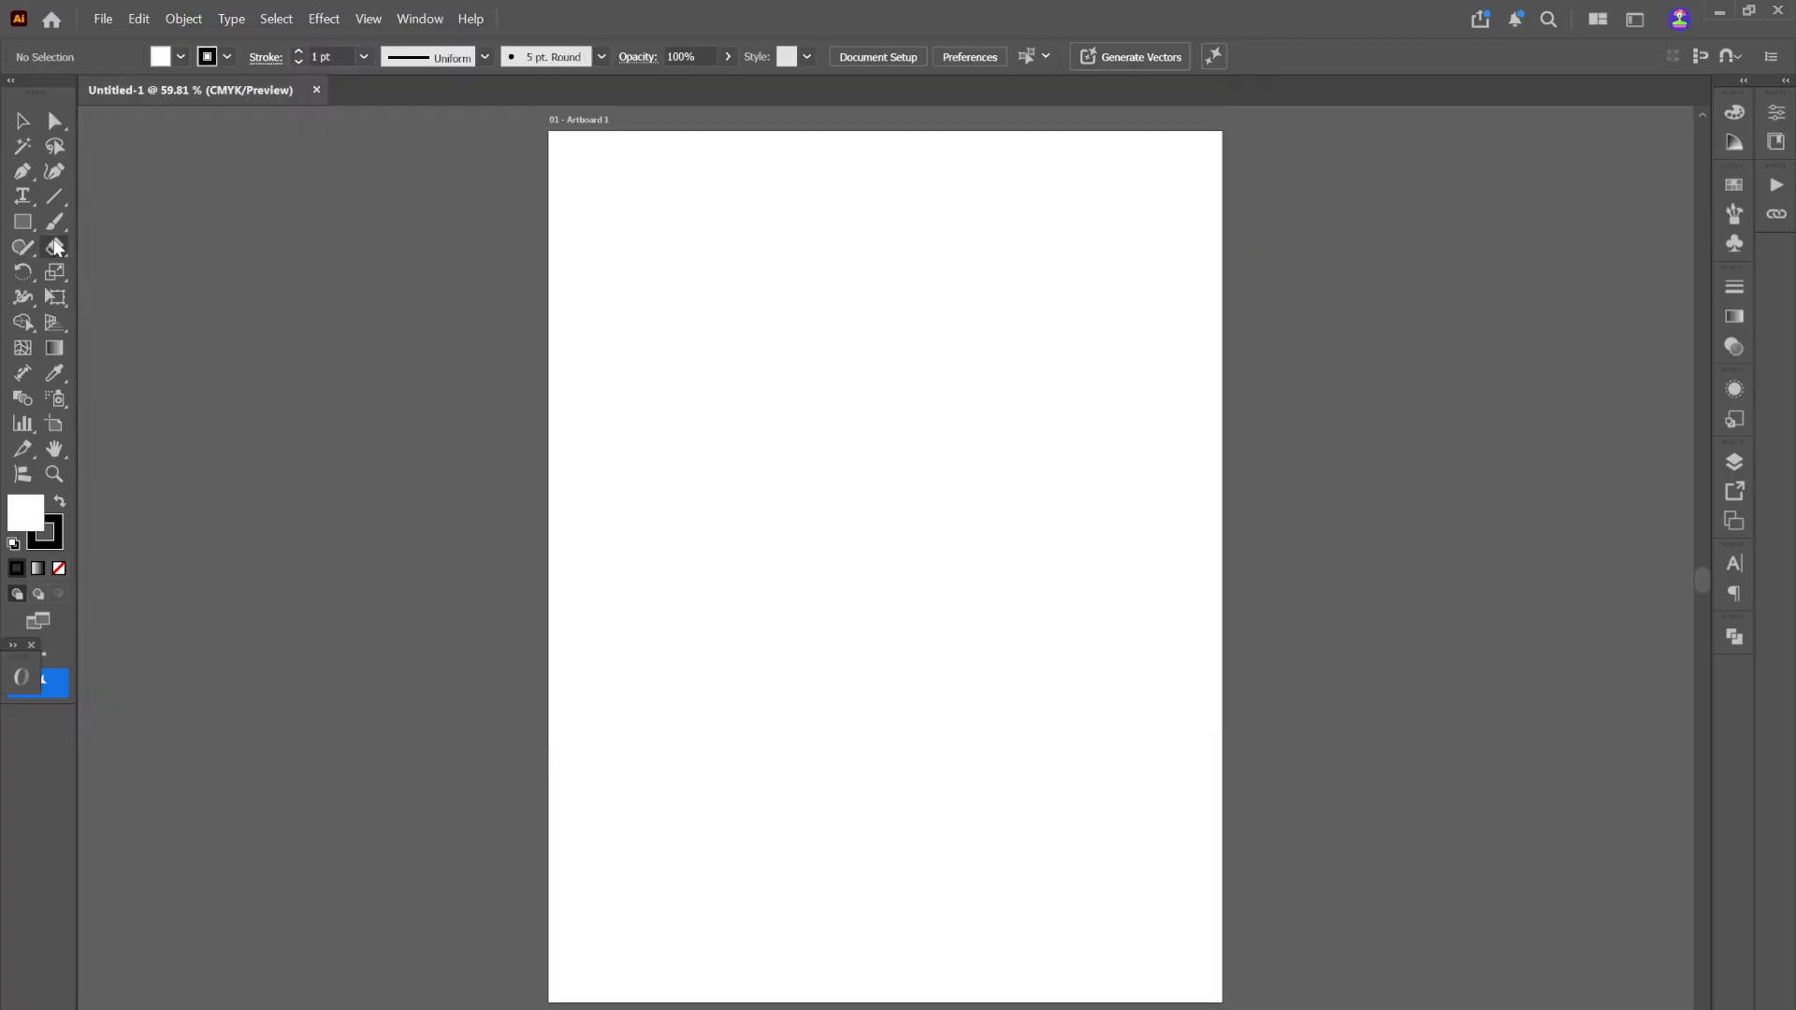
Step: Draw two overlapping rectangles on the artboard, the second offset up and to the right of the first
left_click(22, 222)
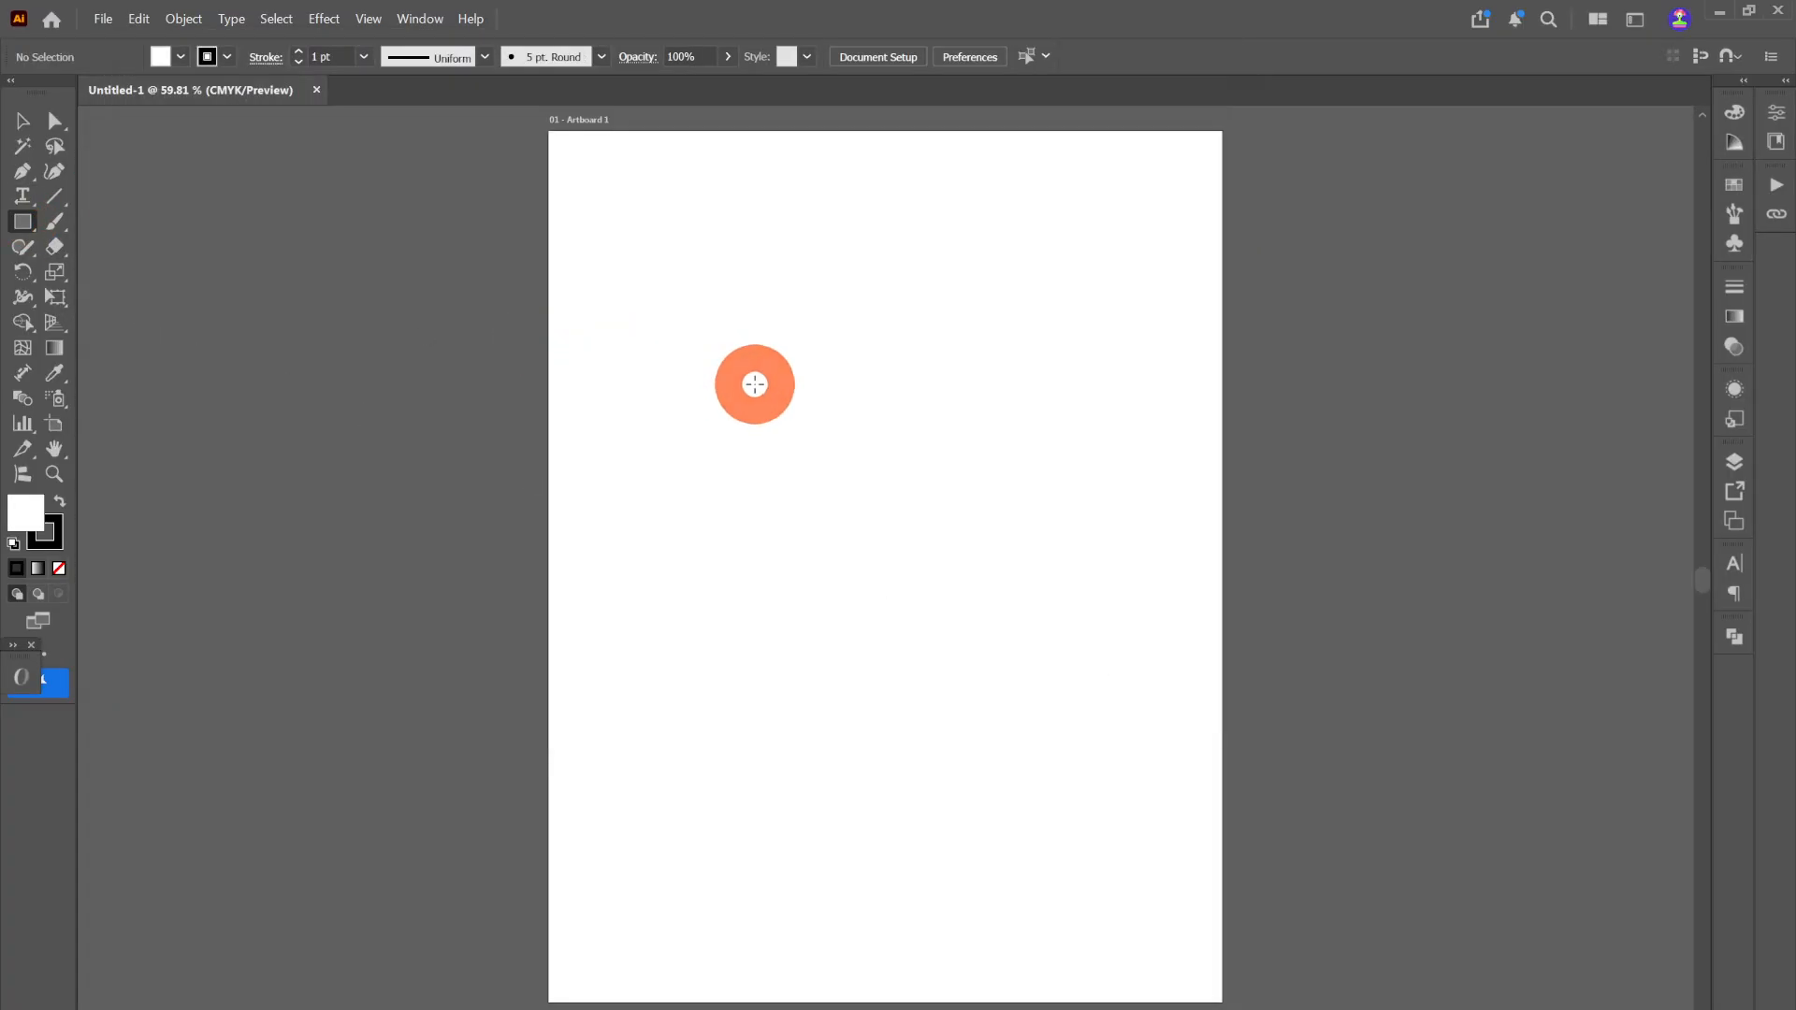
mouse_move(755, 385)
left_mouse_down()
mouse_move(1002, 562)
mouse_move(1084, 687)
left_mouse_up()
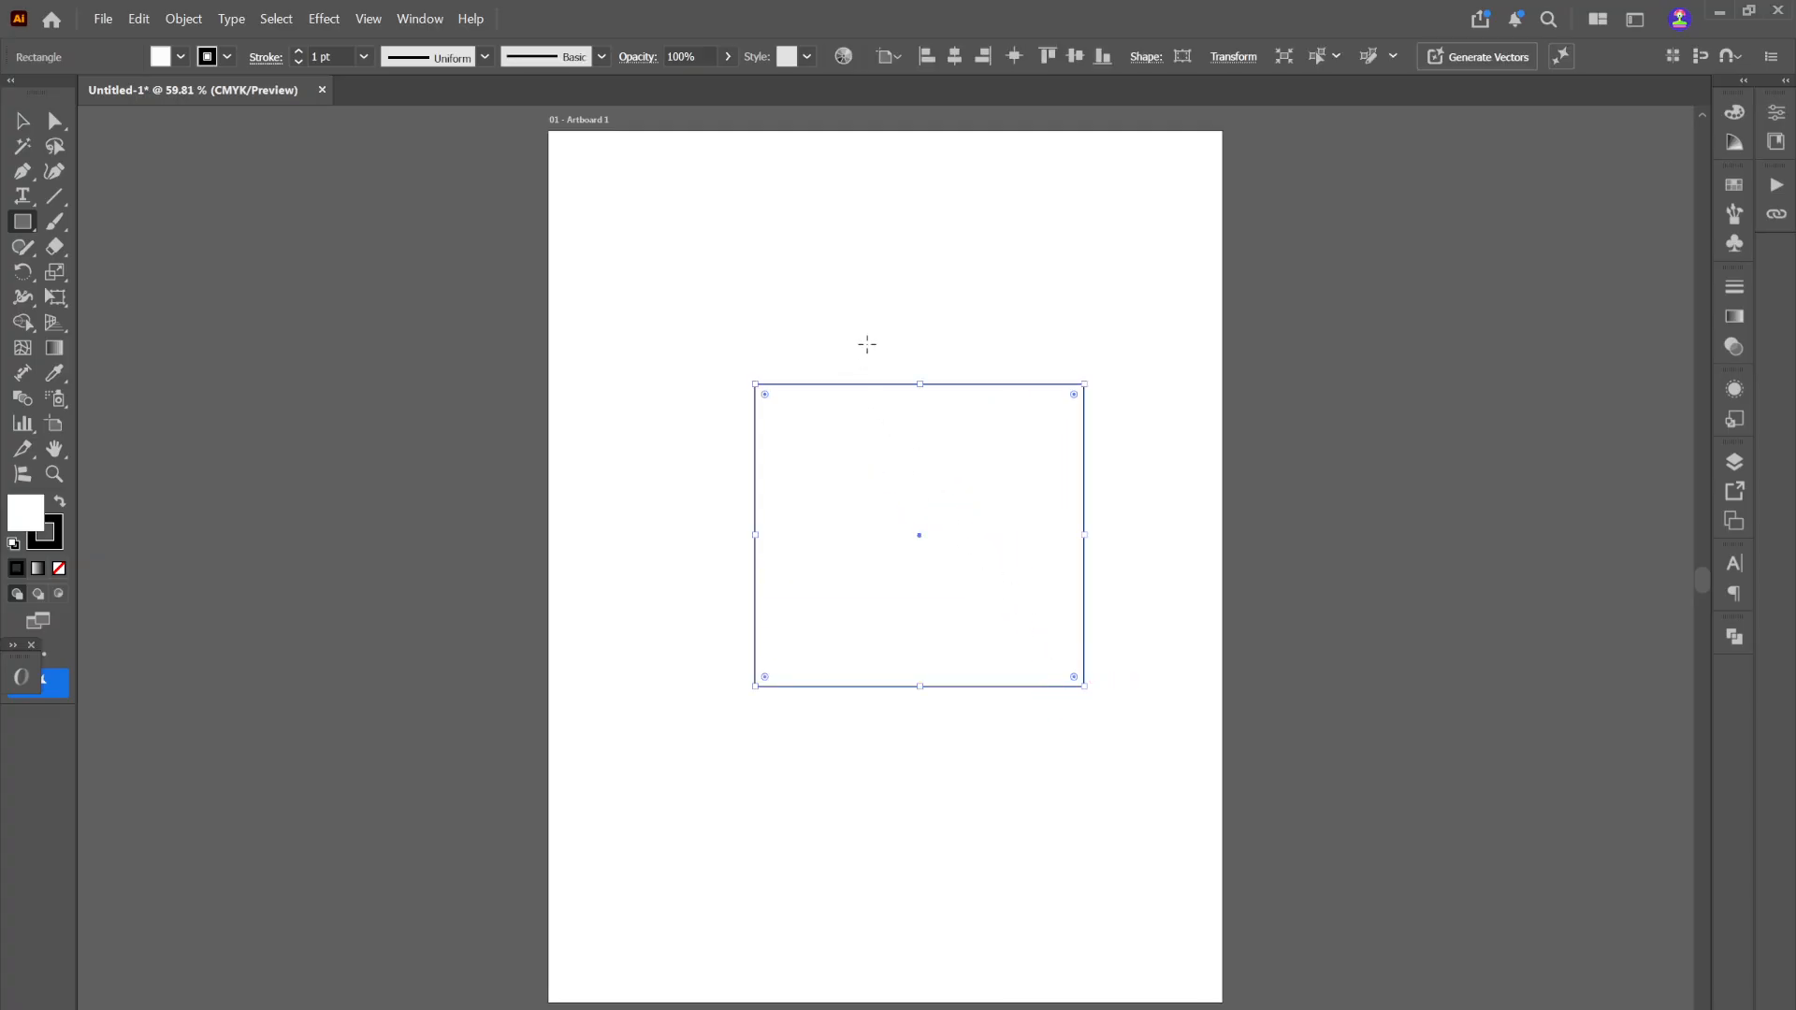
mouse_move(878, 335)
left_mouse_down()
mouse_move(1095, 614)
mouse_move(1166, 609)
mouse_move(1164, 590)
left_mouse_up()
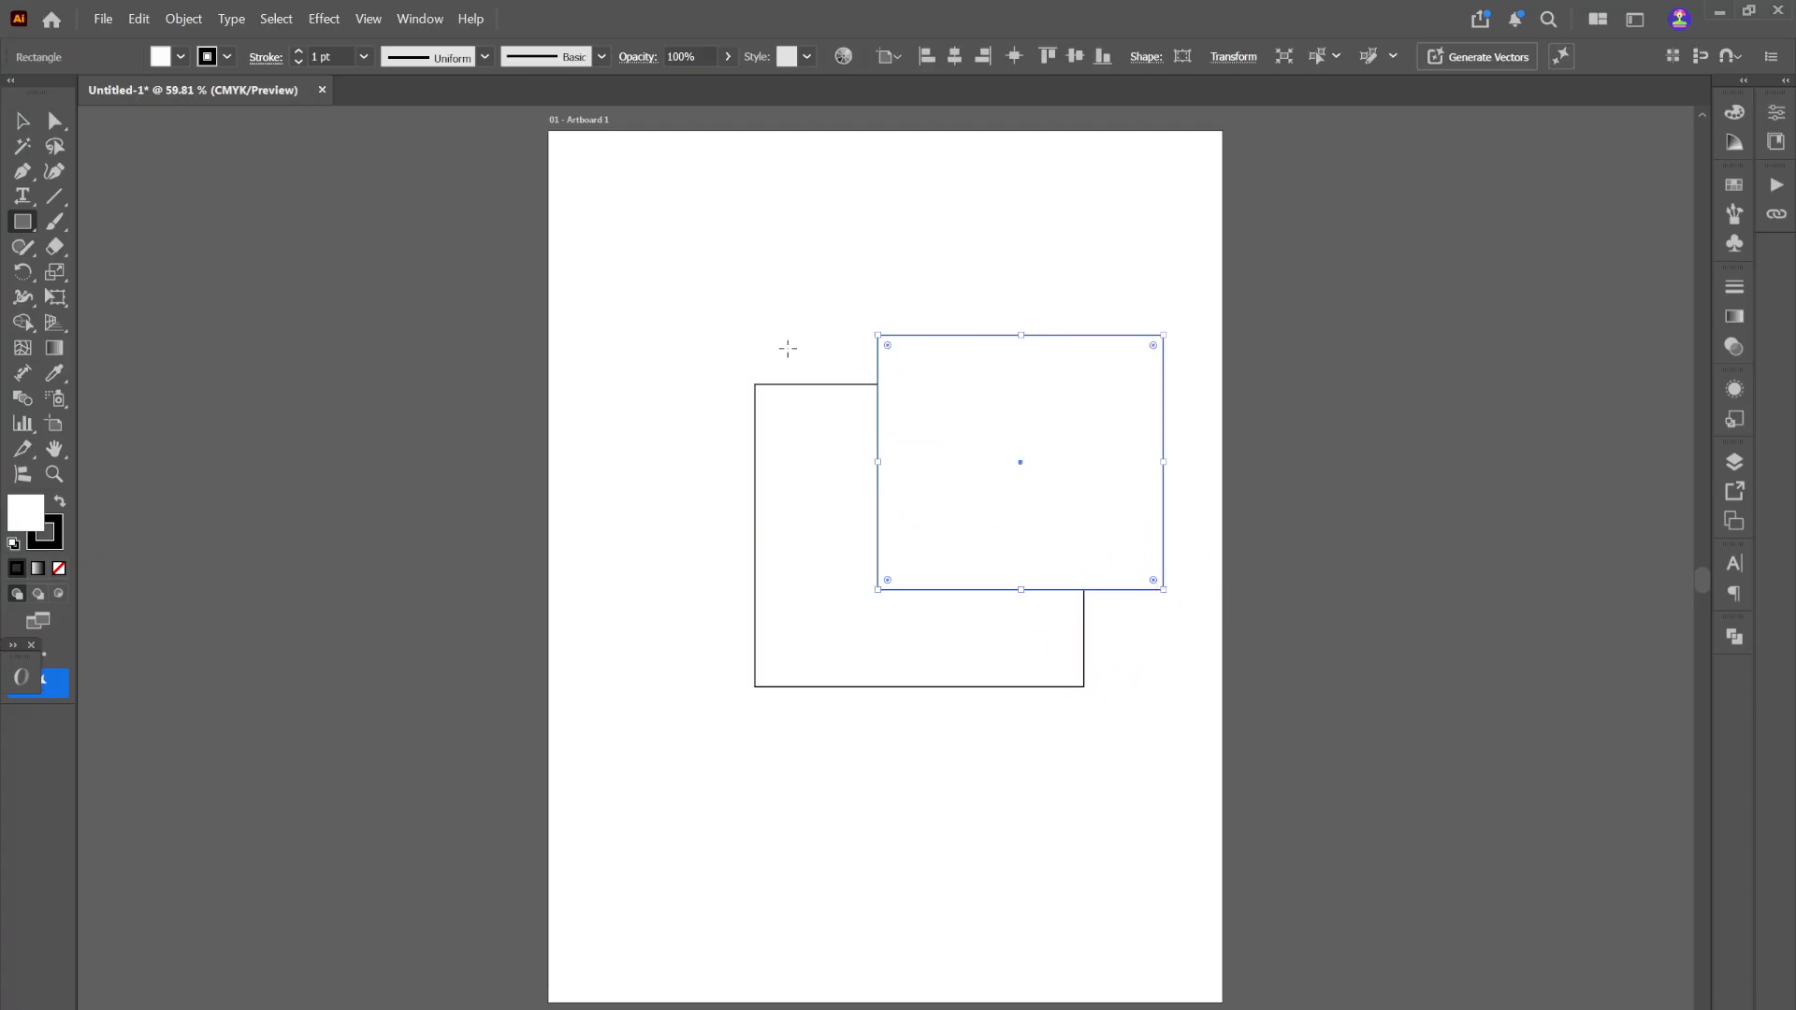
left_click_drag(609, 248, 735, 366)
key("v")
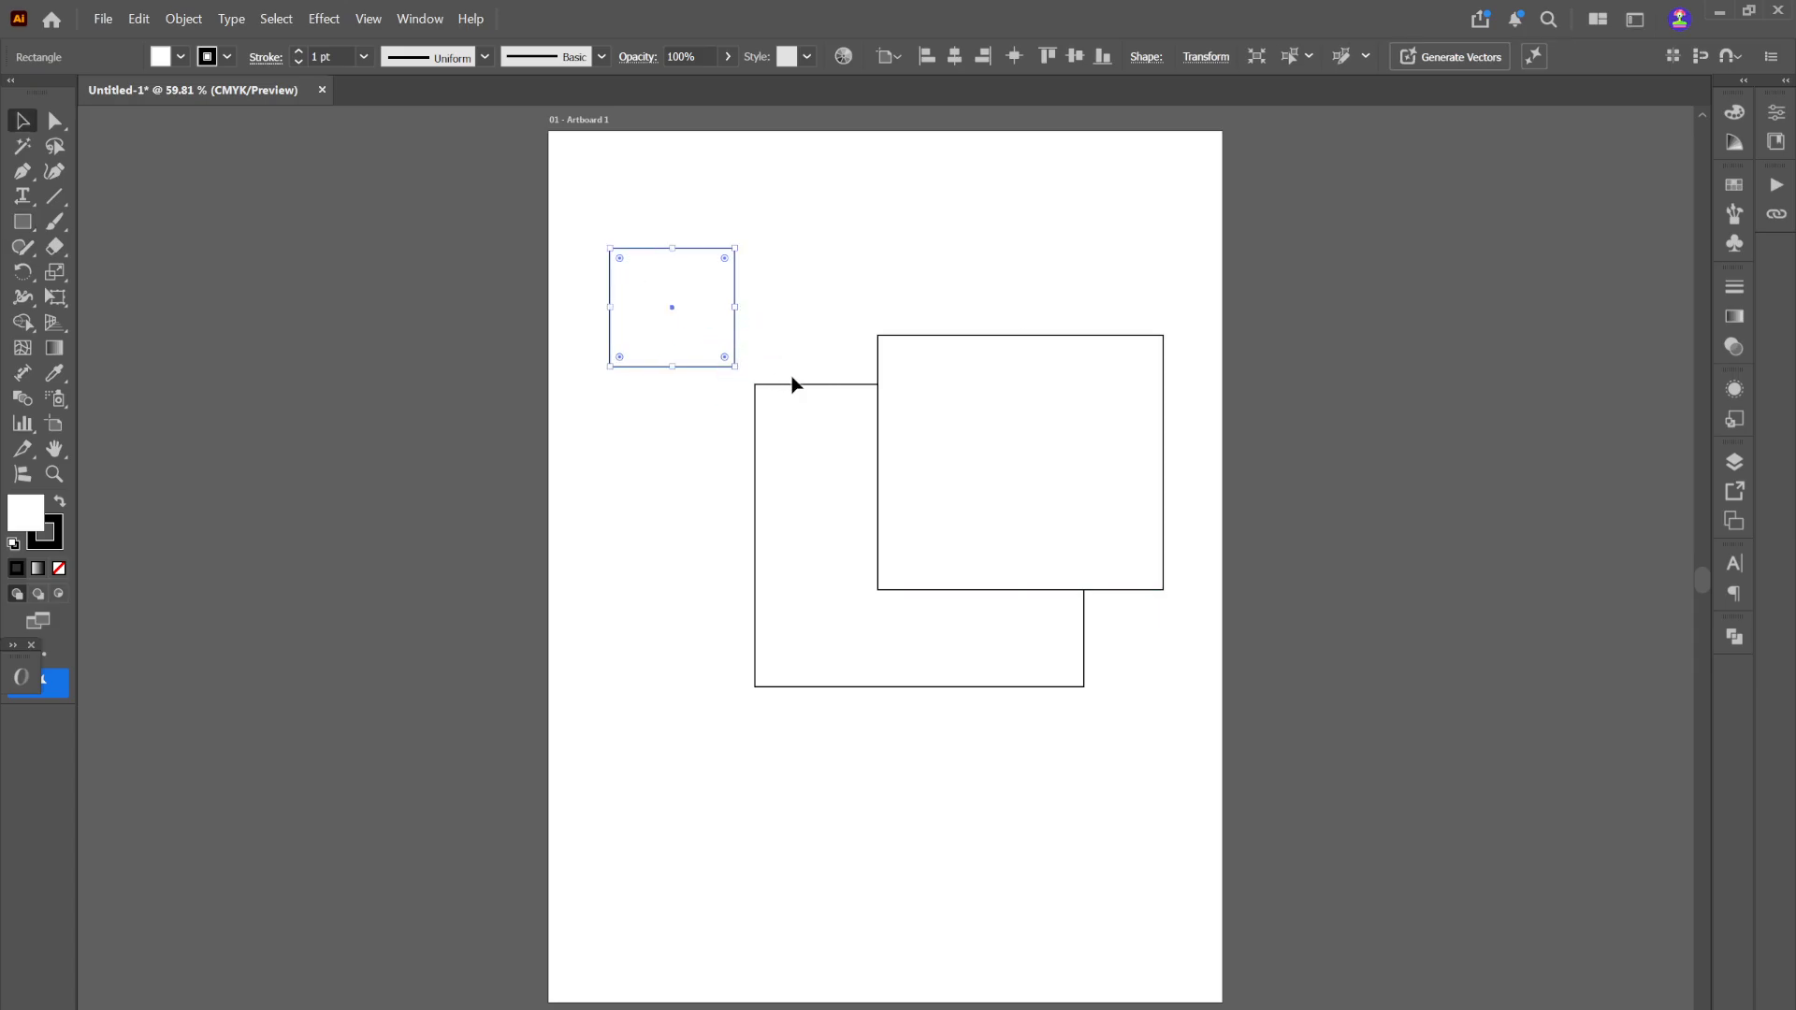
key("ctrl+z")
Step: Unite the two overlapping rectangles into a single shape with Pathfinder and deselect it
key("ctrl+a")
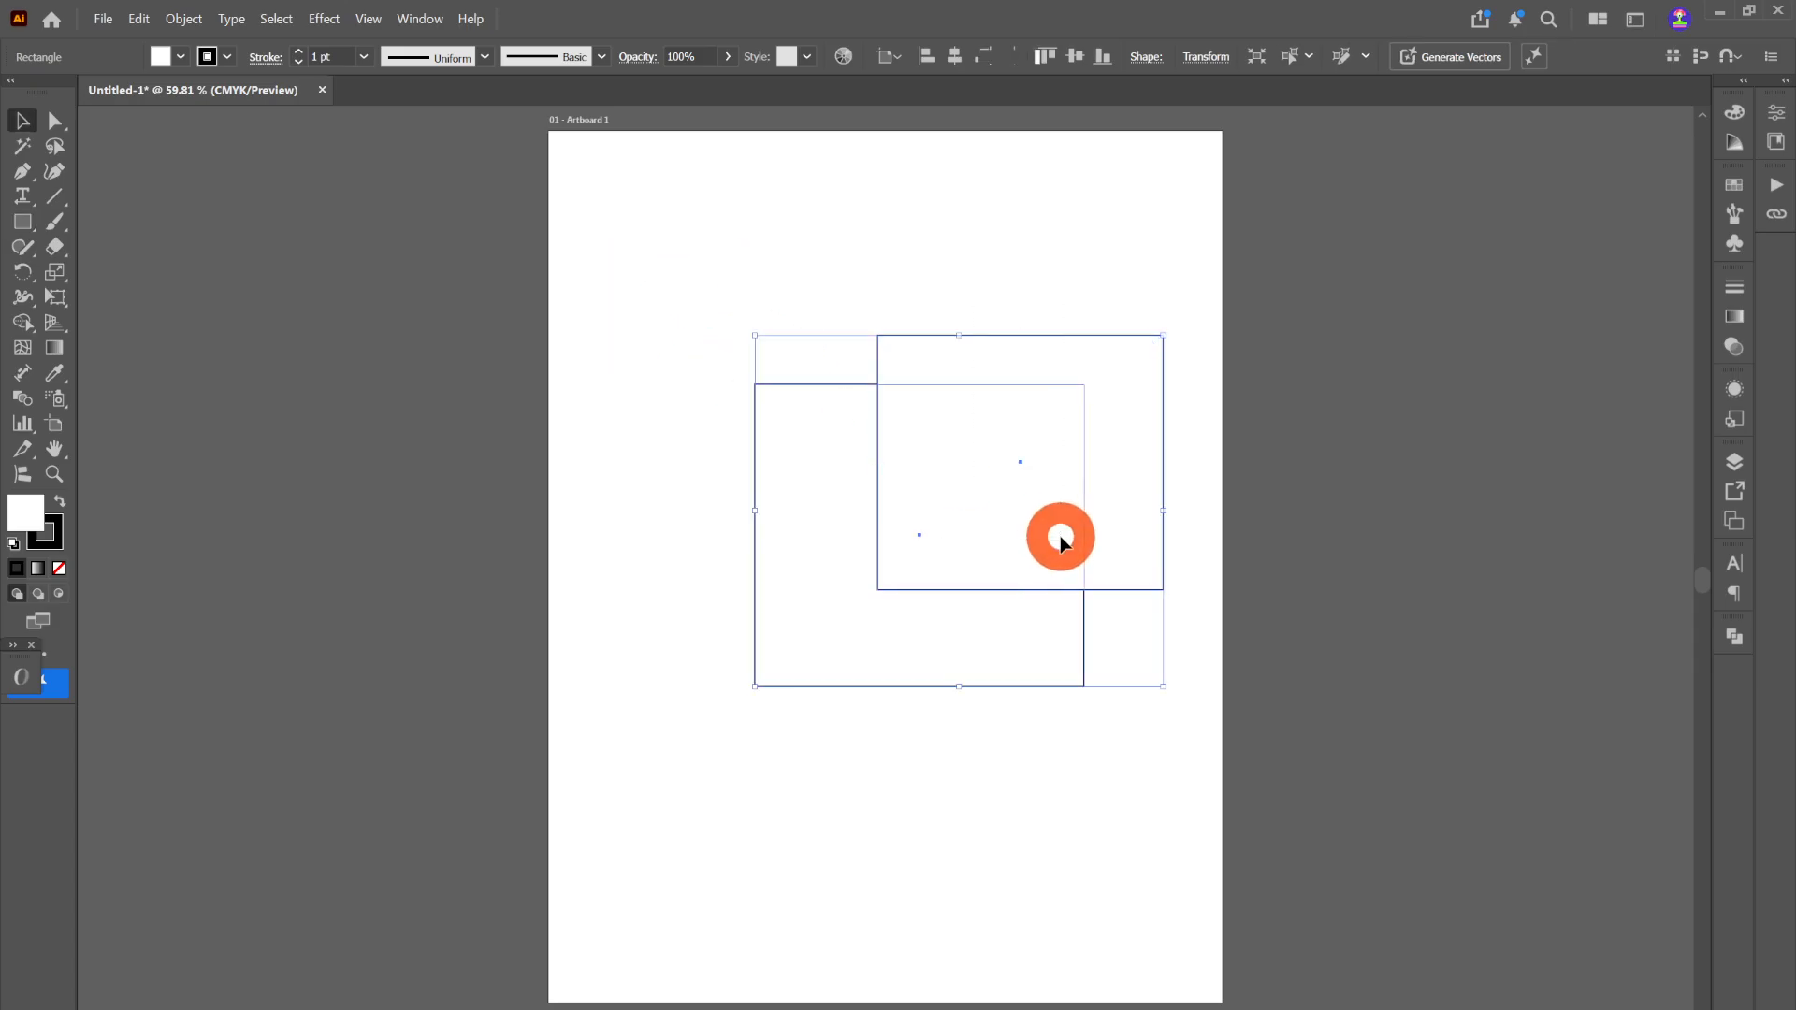
left_click(1735, 462)
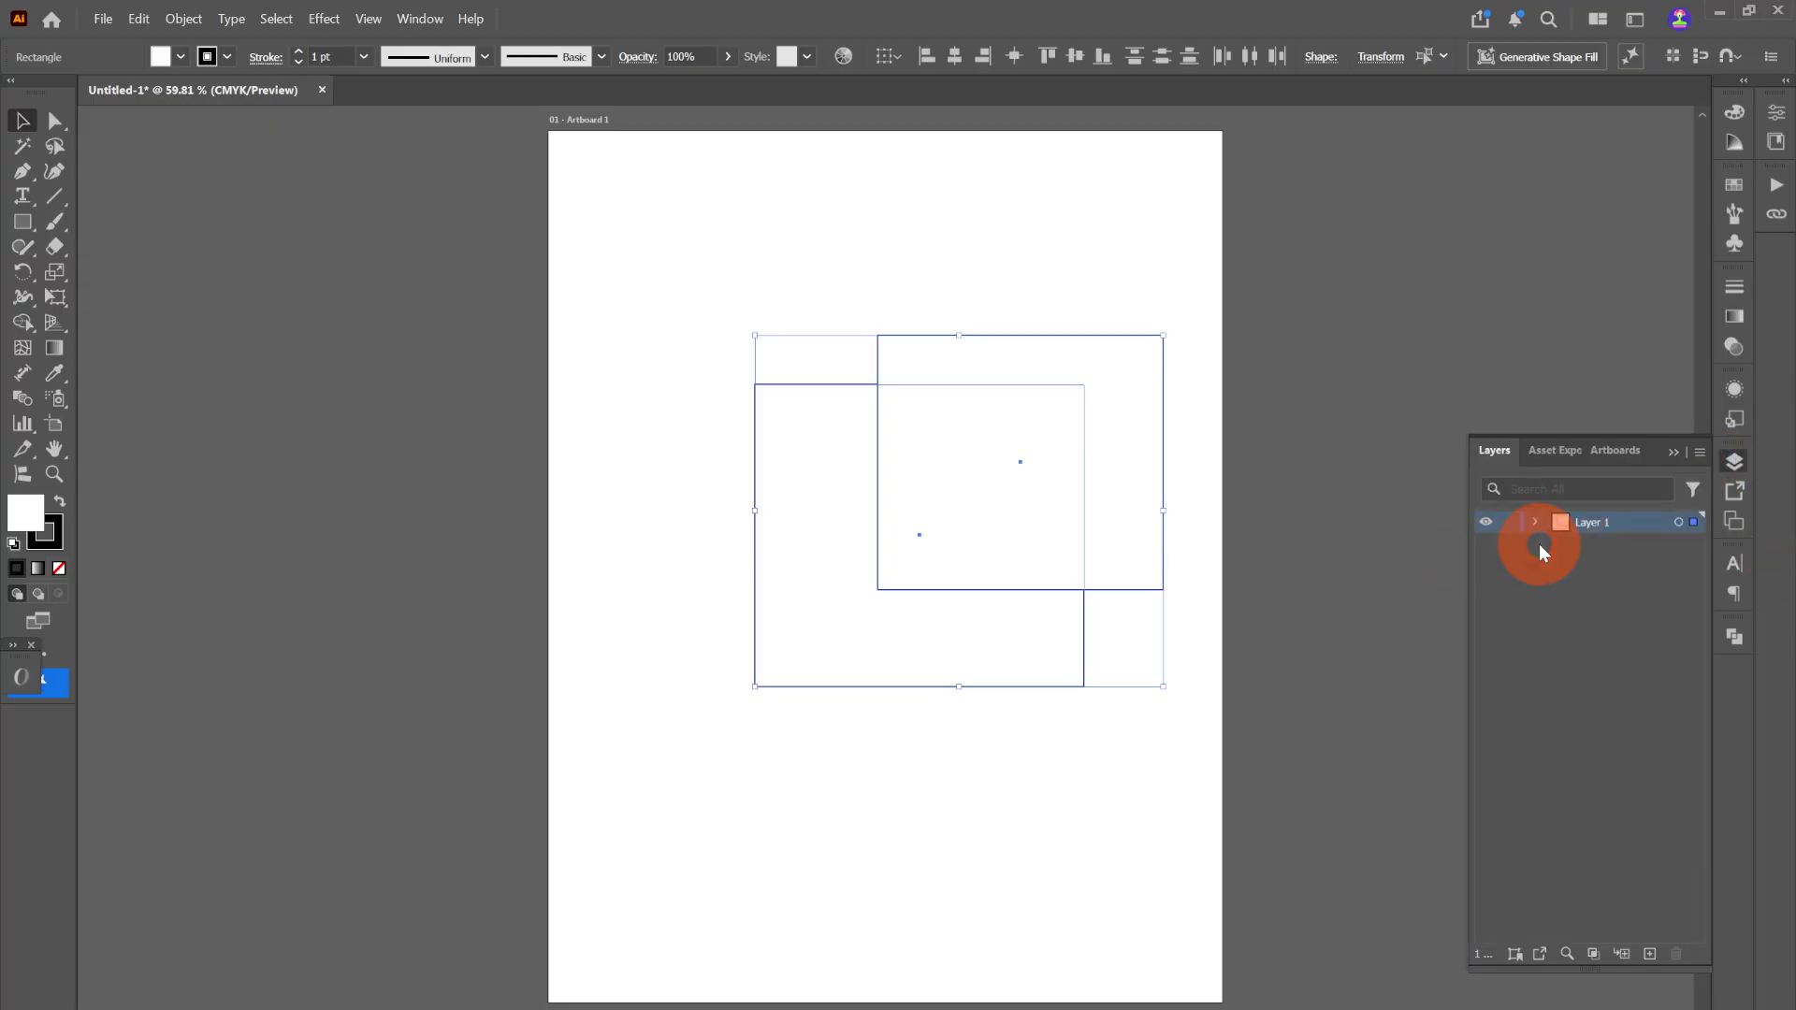
left_click(1735, 636)
left_click(1489, 683)
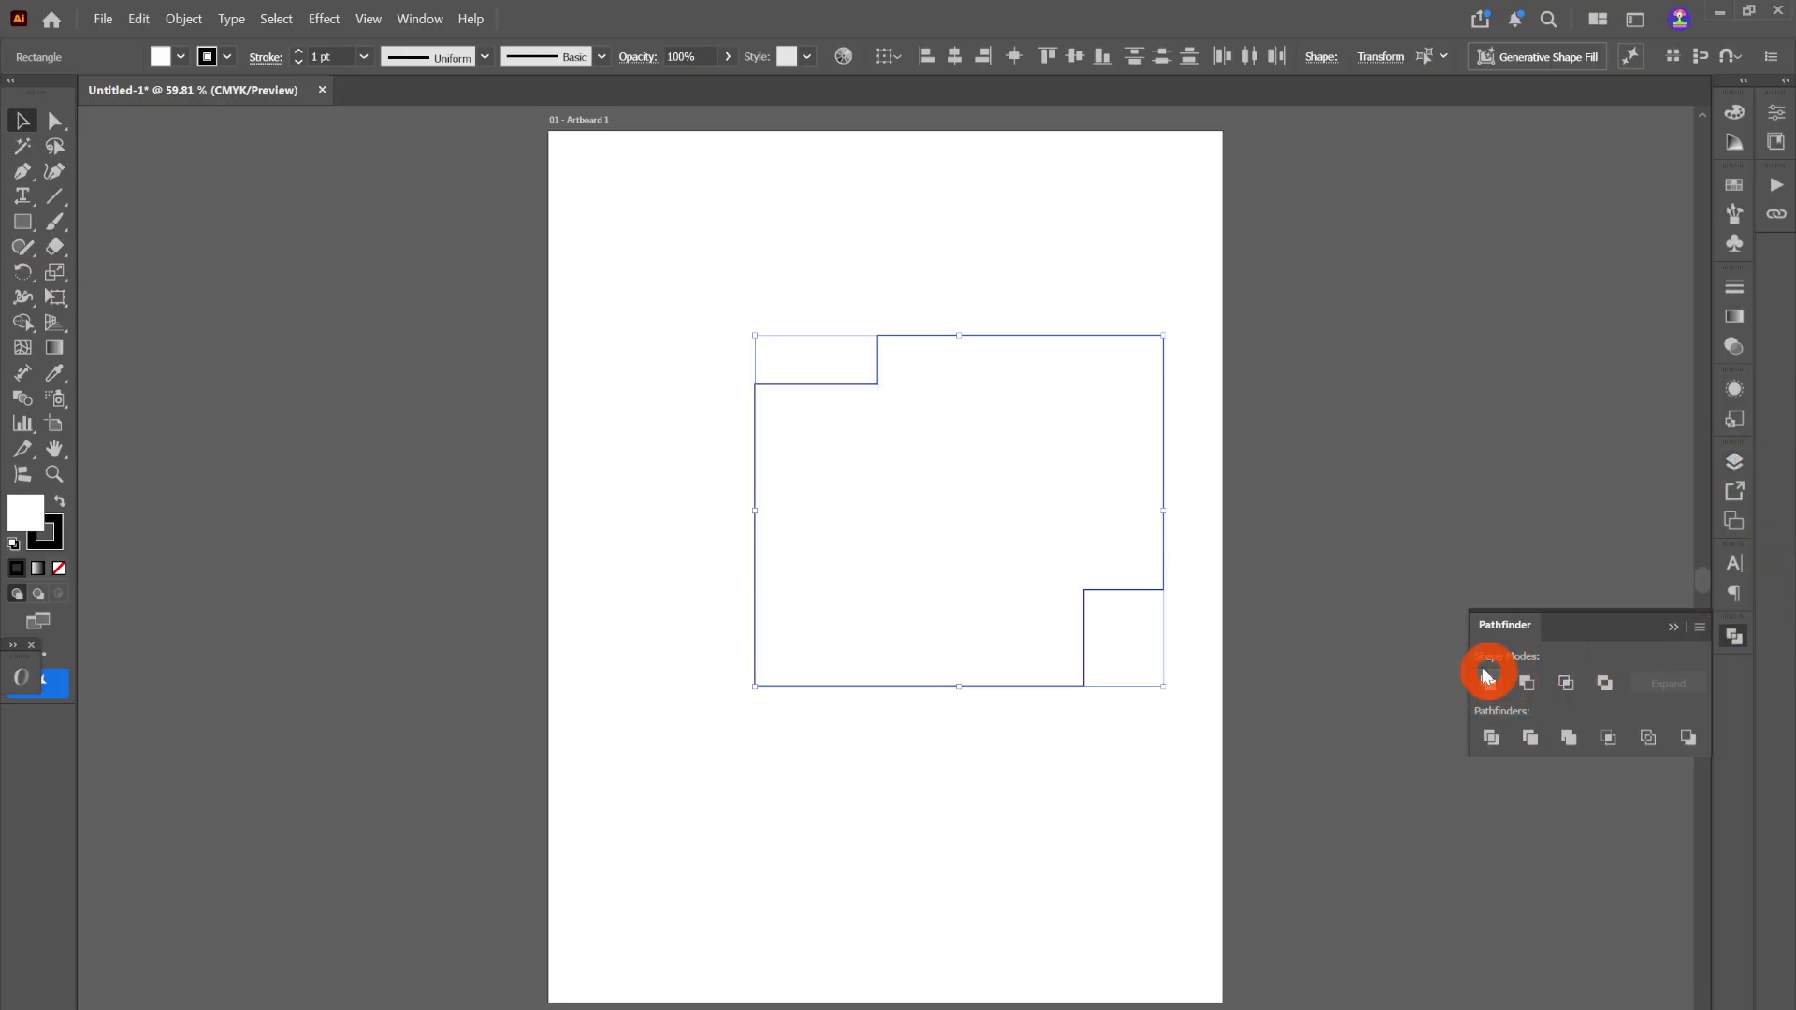
left_click(1286, 513)
Step: Add a text area inside the united shape and replace its placeholder text with "qw1234fgh"
scroll(940, 507, "down", 1)
left_click(972, 475, "ctrl")
left_click(870, 551, "ctrl")
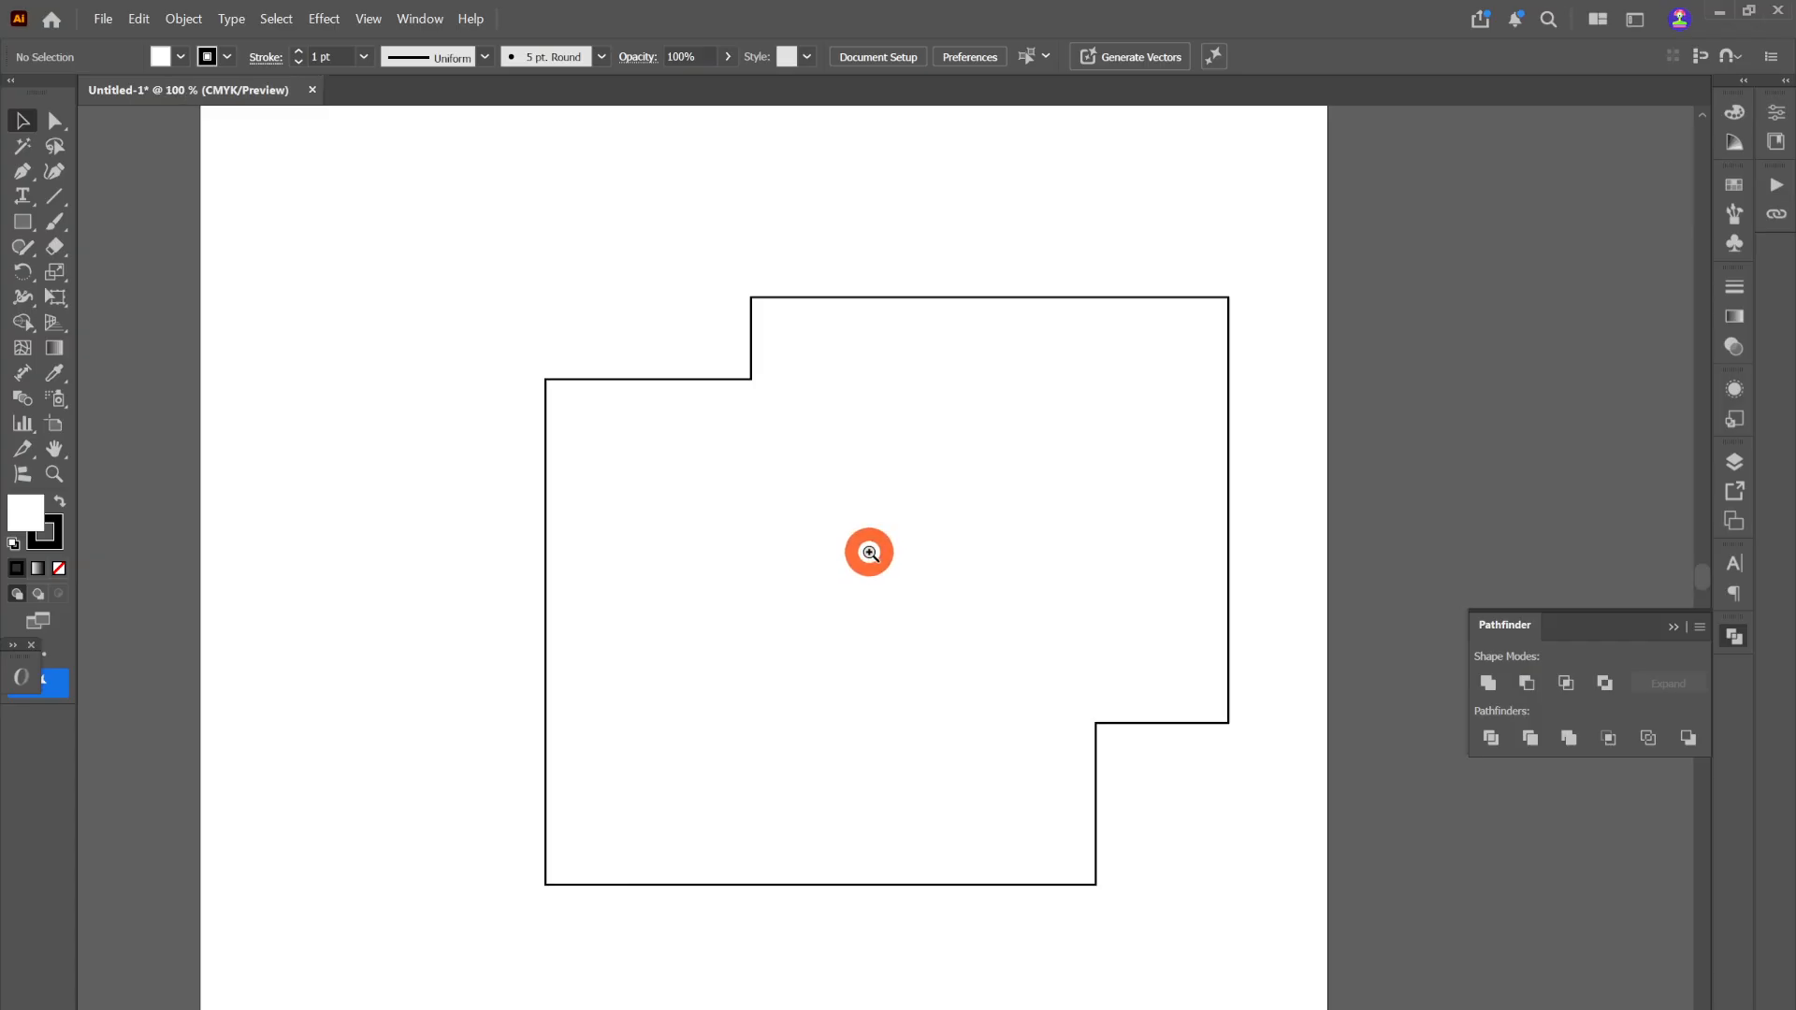
left_click(21, 196)
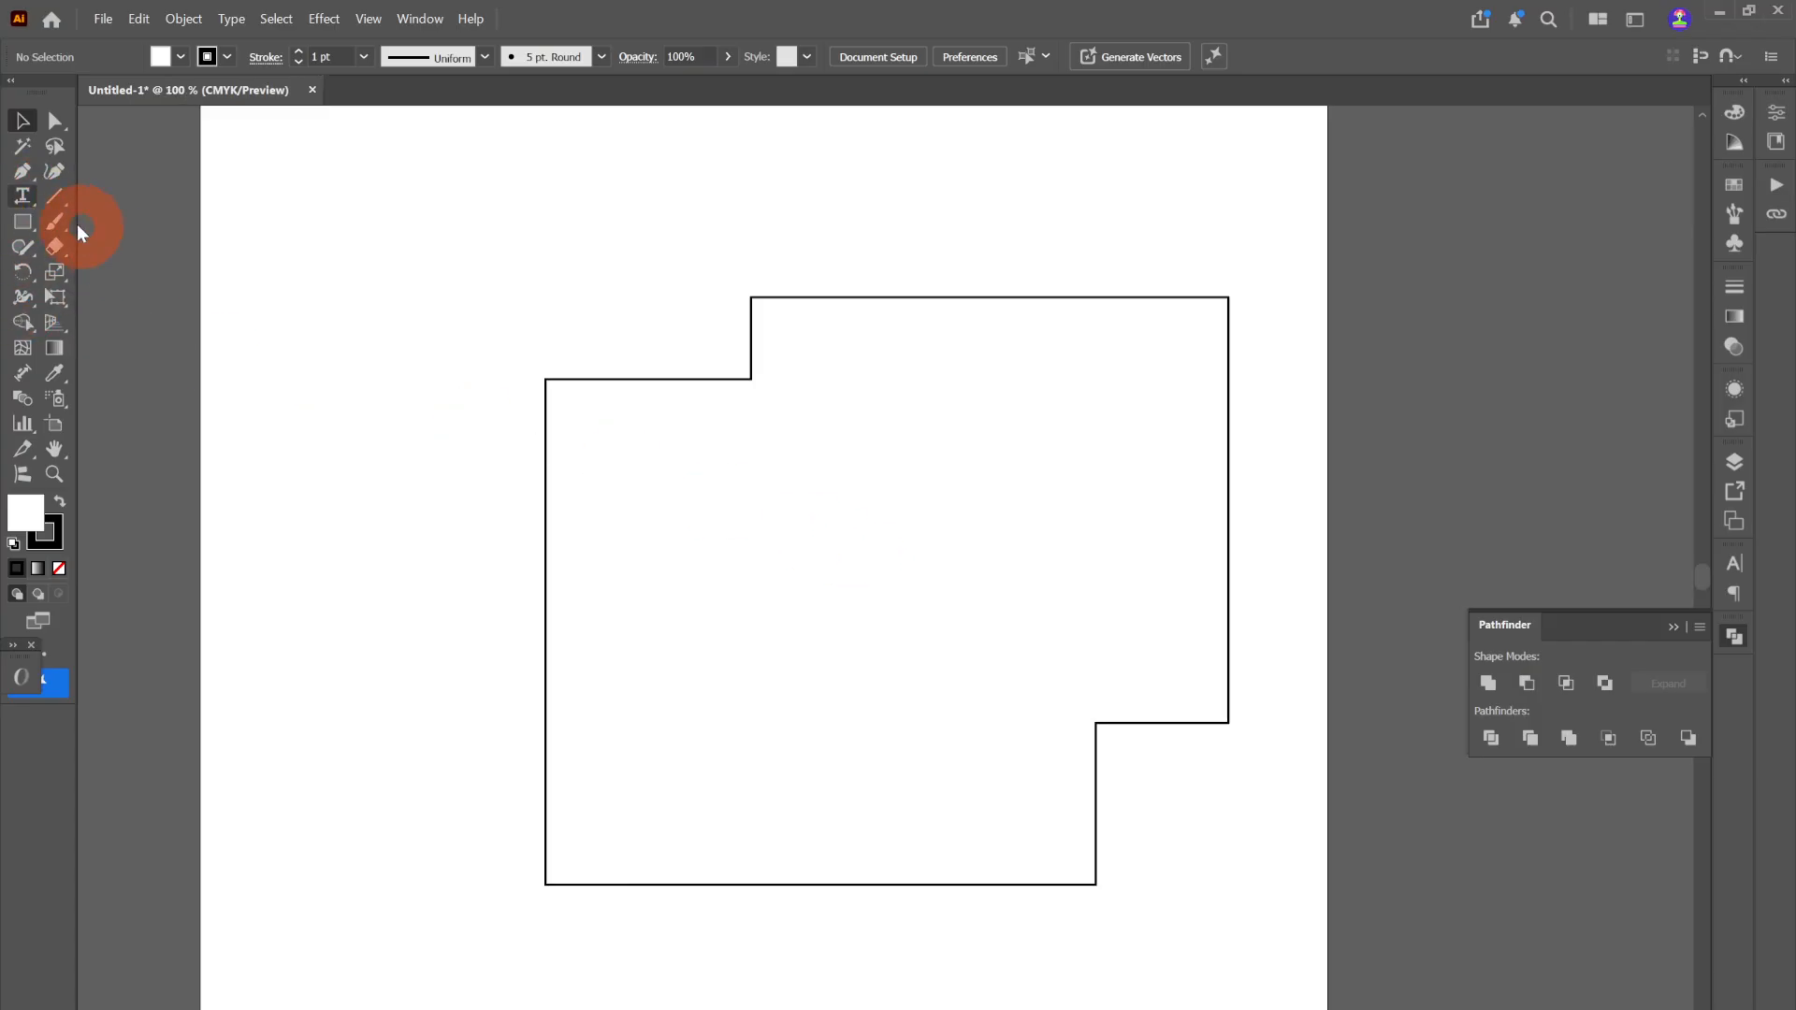
left_click_drag(20, 197, 80, 268)
left_click_drag(646, 491, 1181, 660)
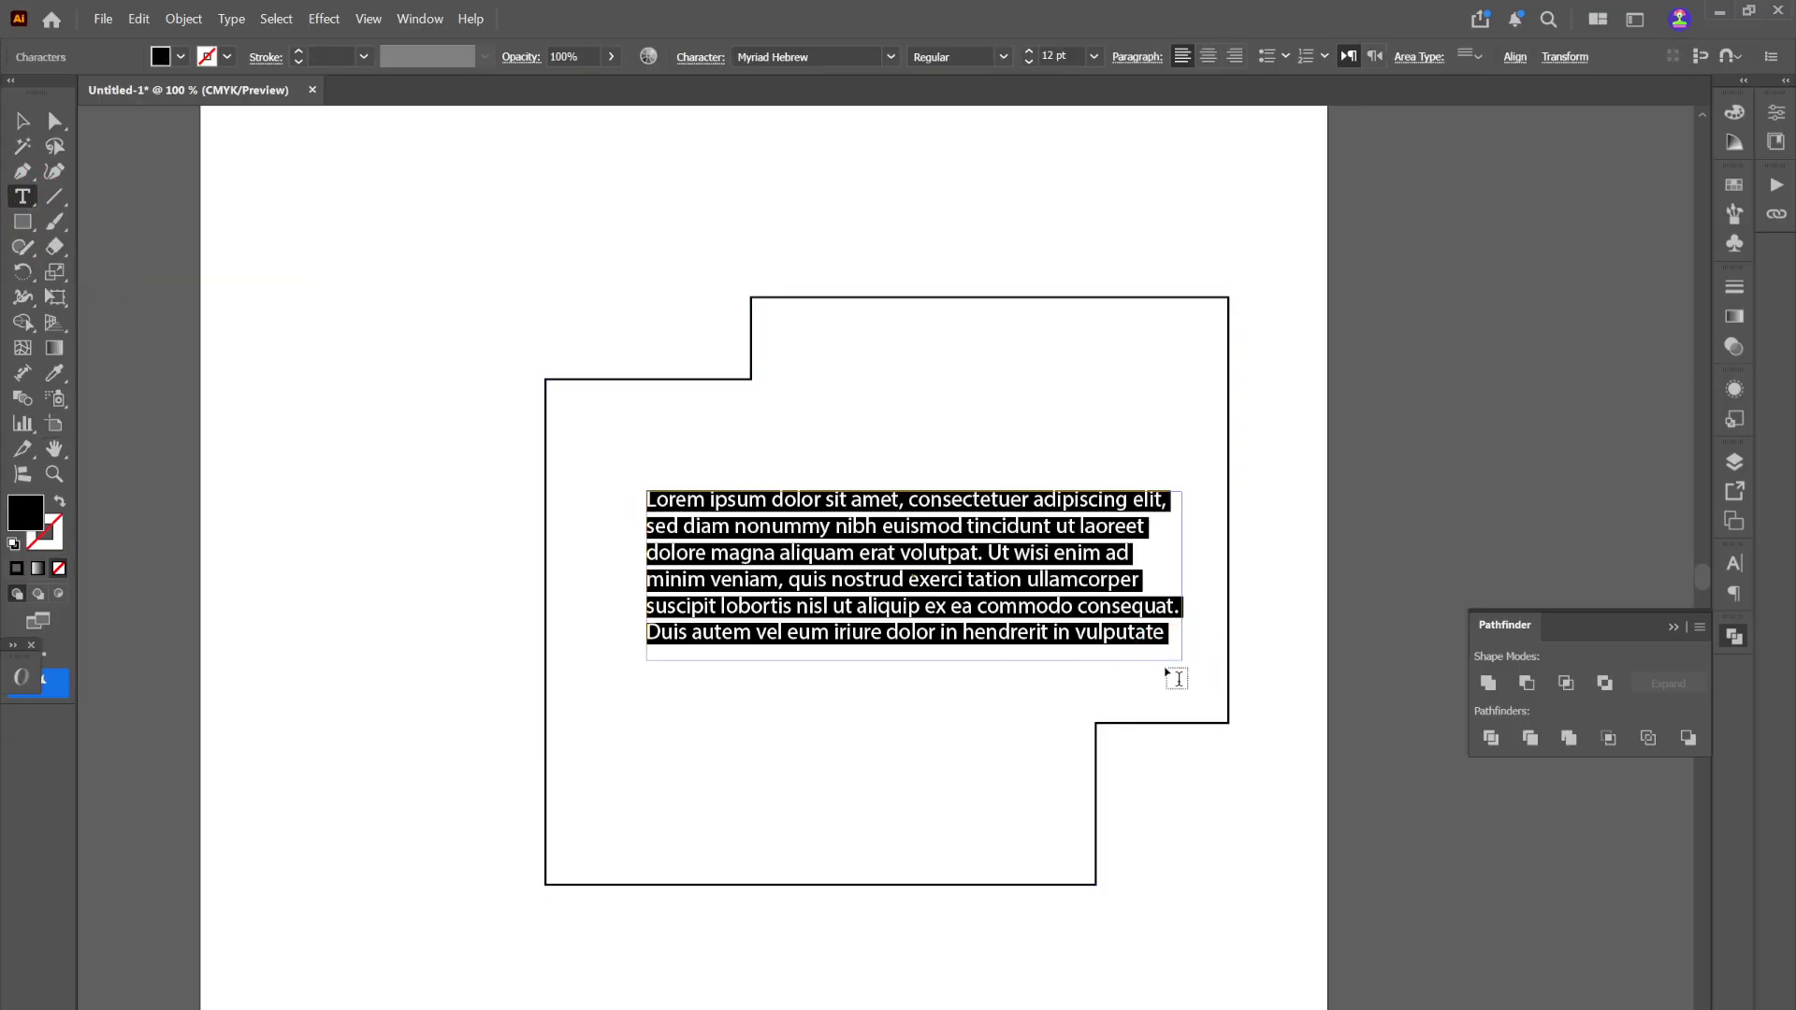
type("qw")
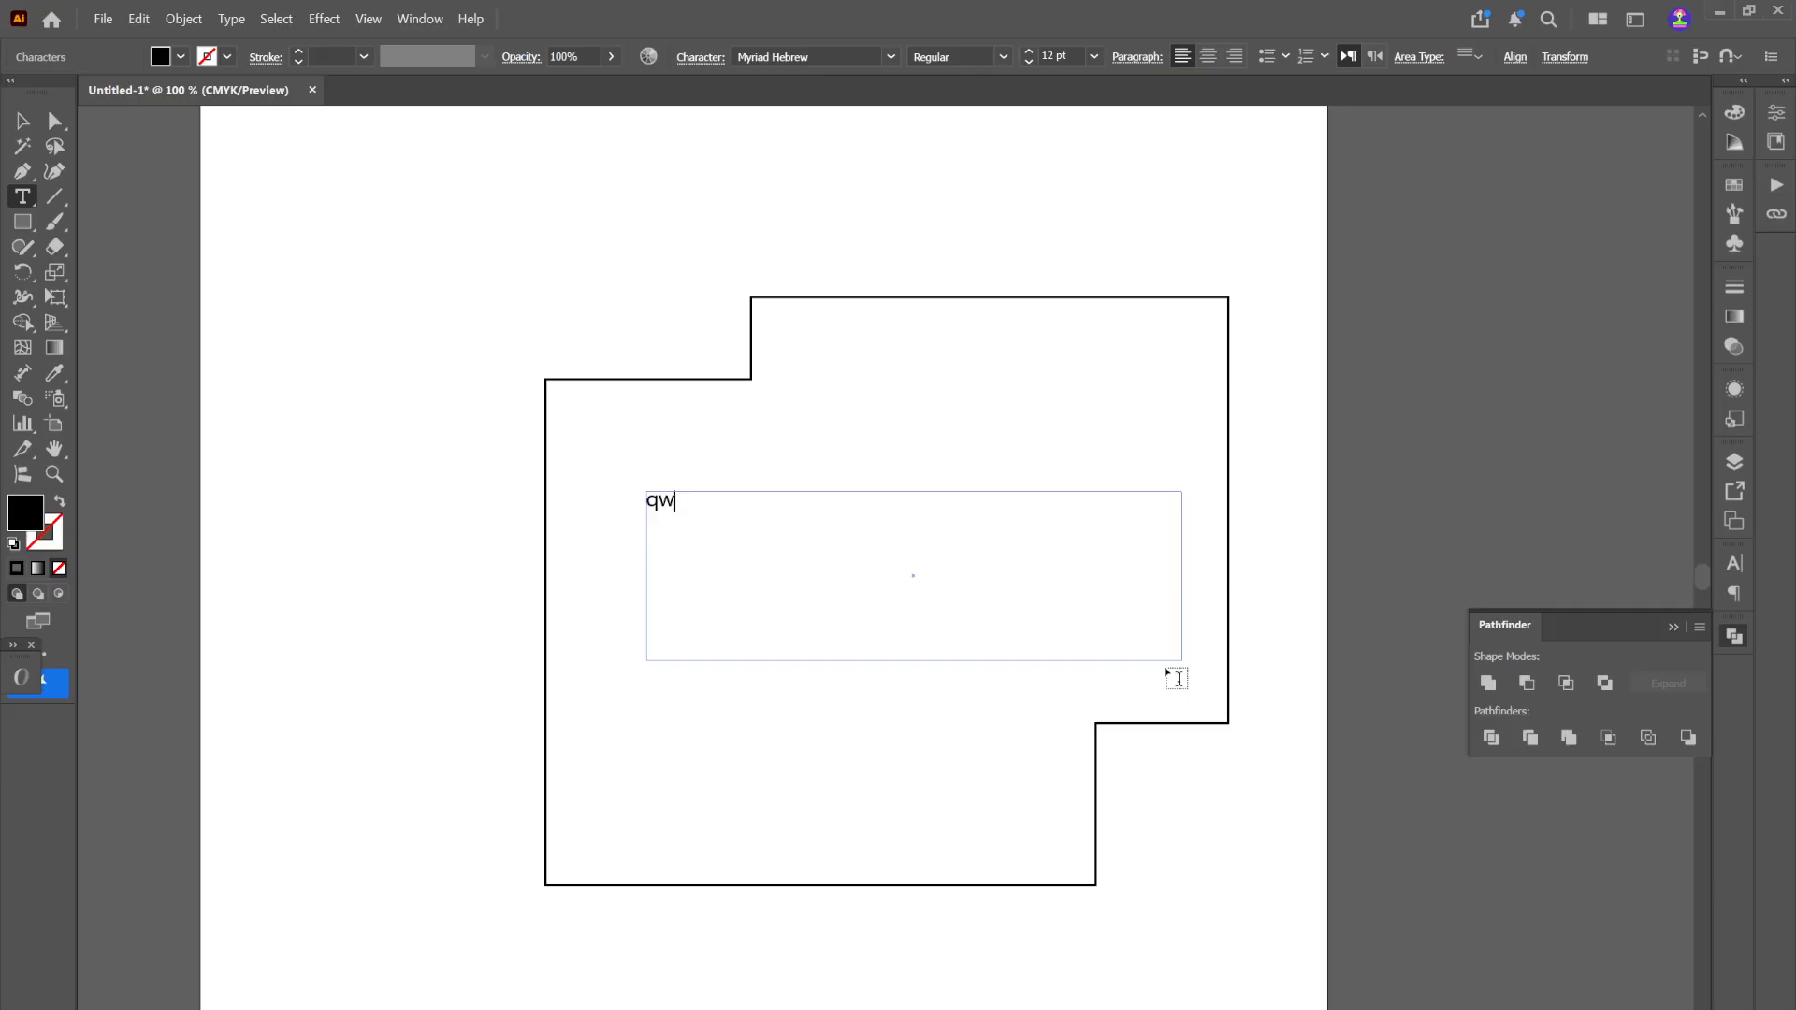
type("1234fgh")
Step: Change the font of all the text to Bebas Neue Regular
key("ctrl+a")
left_click(823, 56)
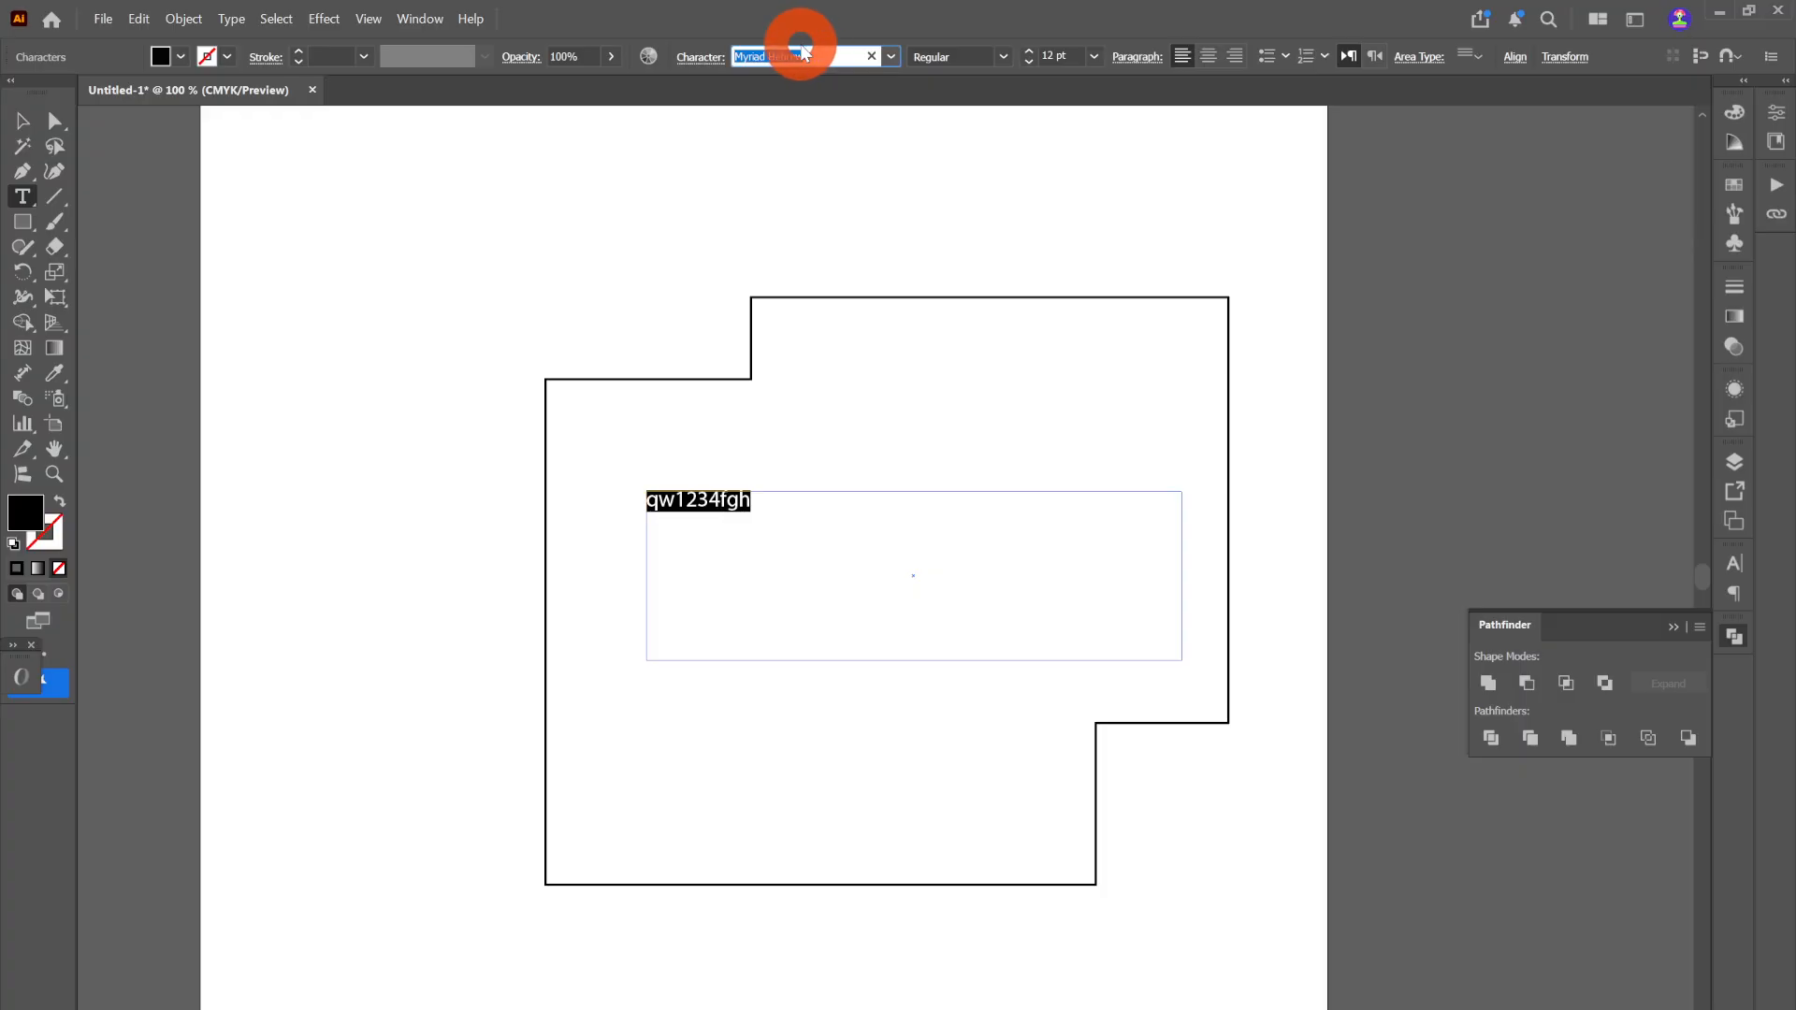
type("beas")
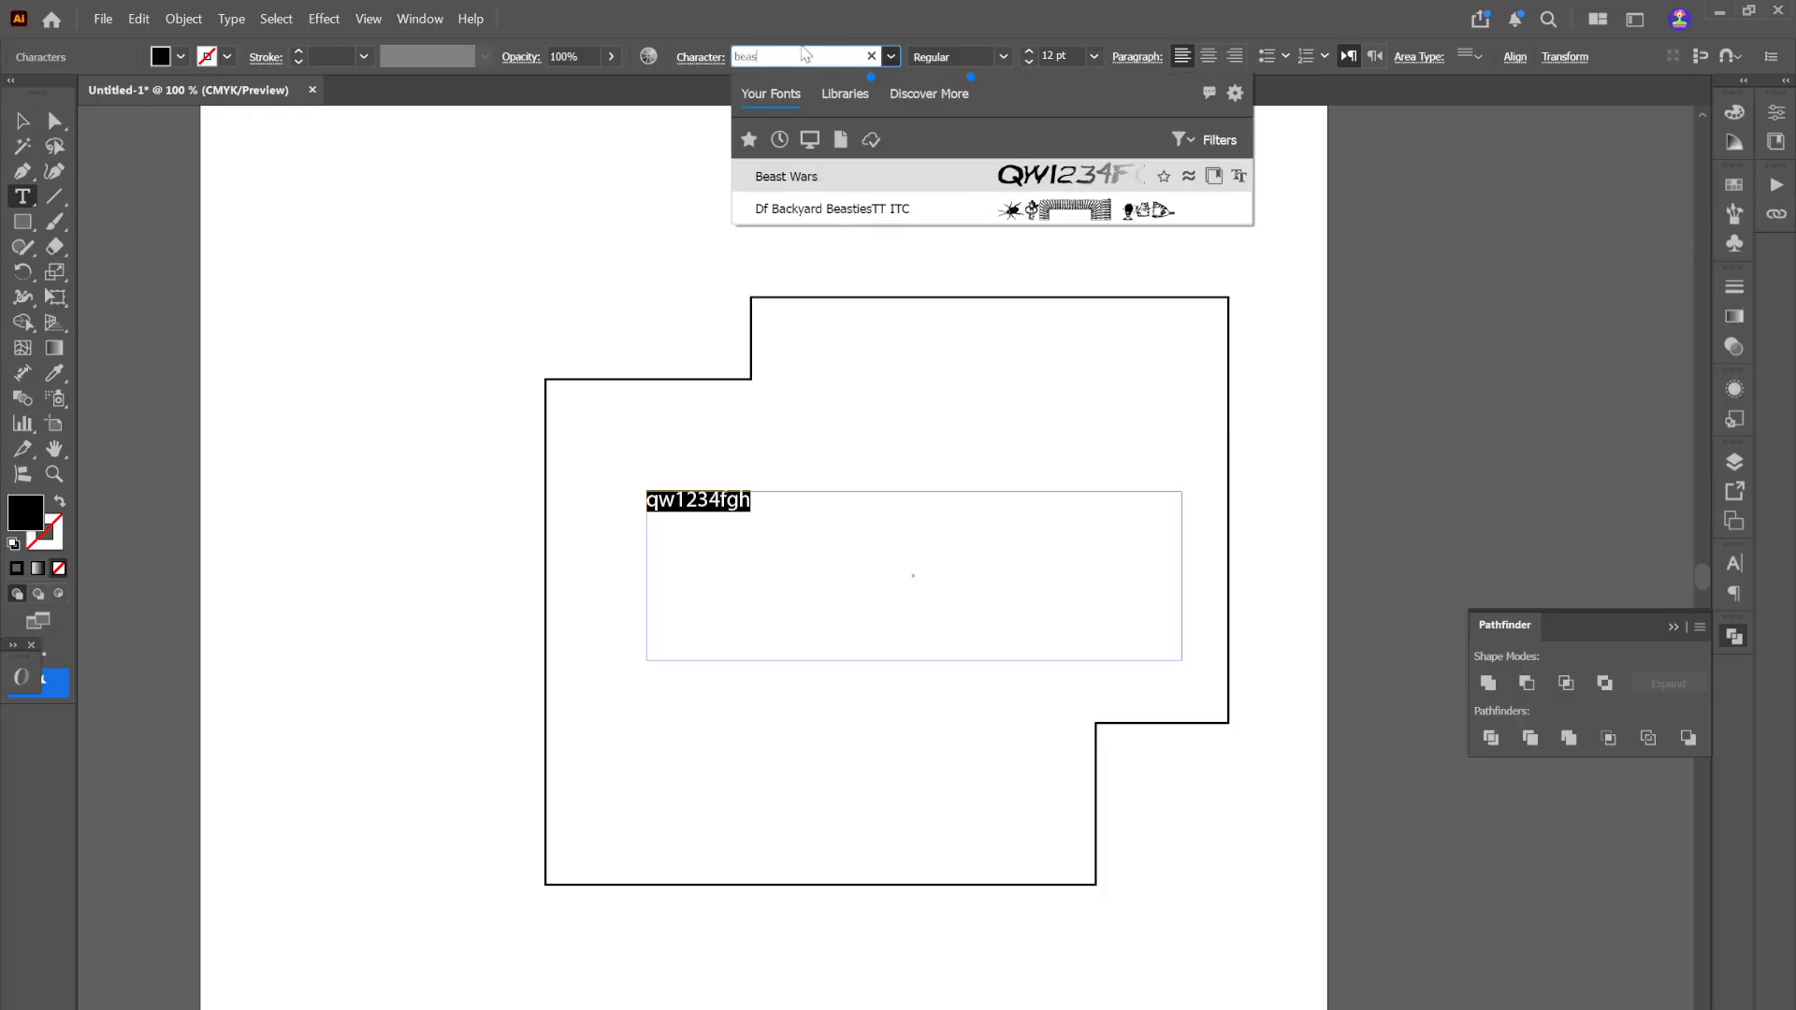
key("BackSpace")
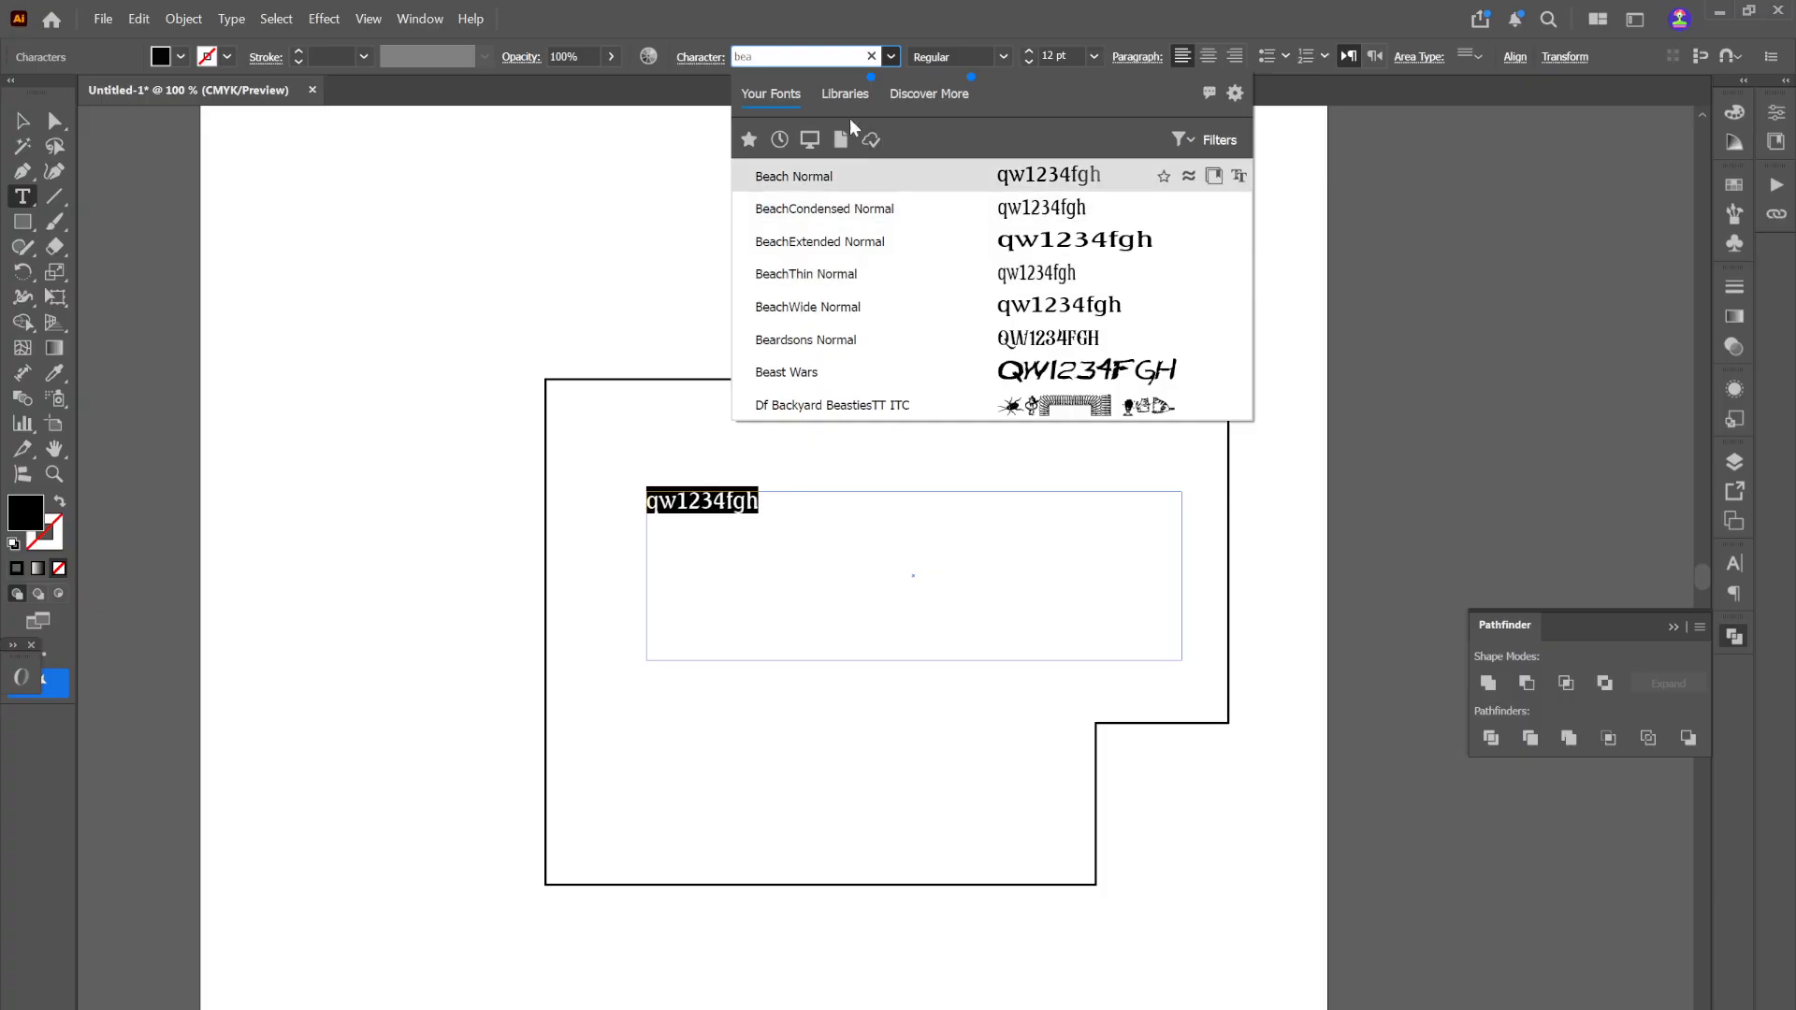
key("BackSpace")
type("b")
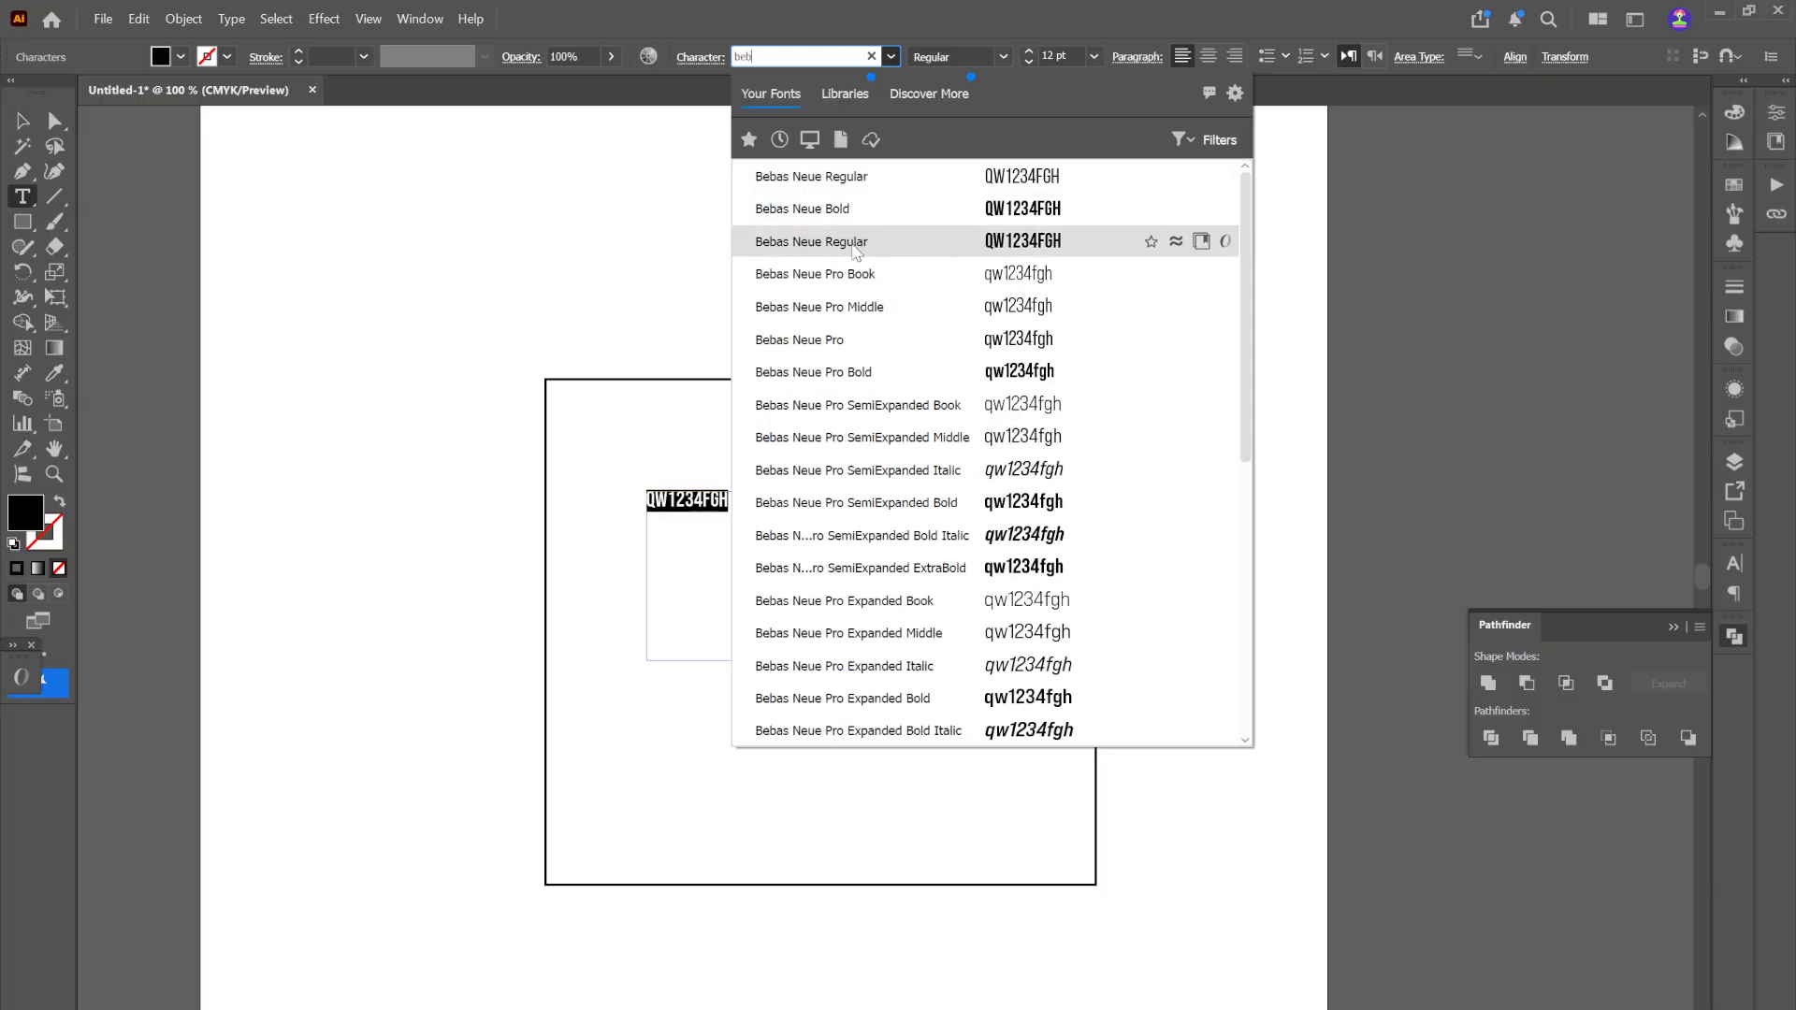
left_click(852, 241)
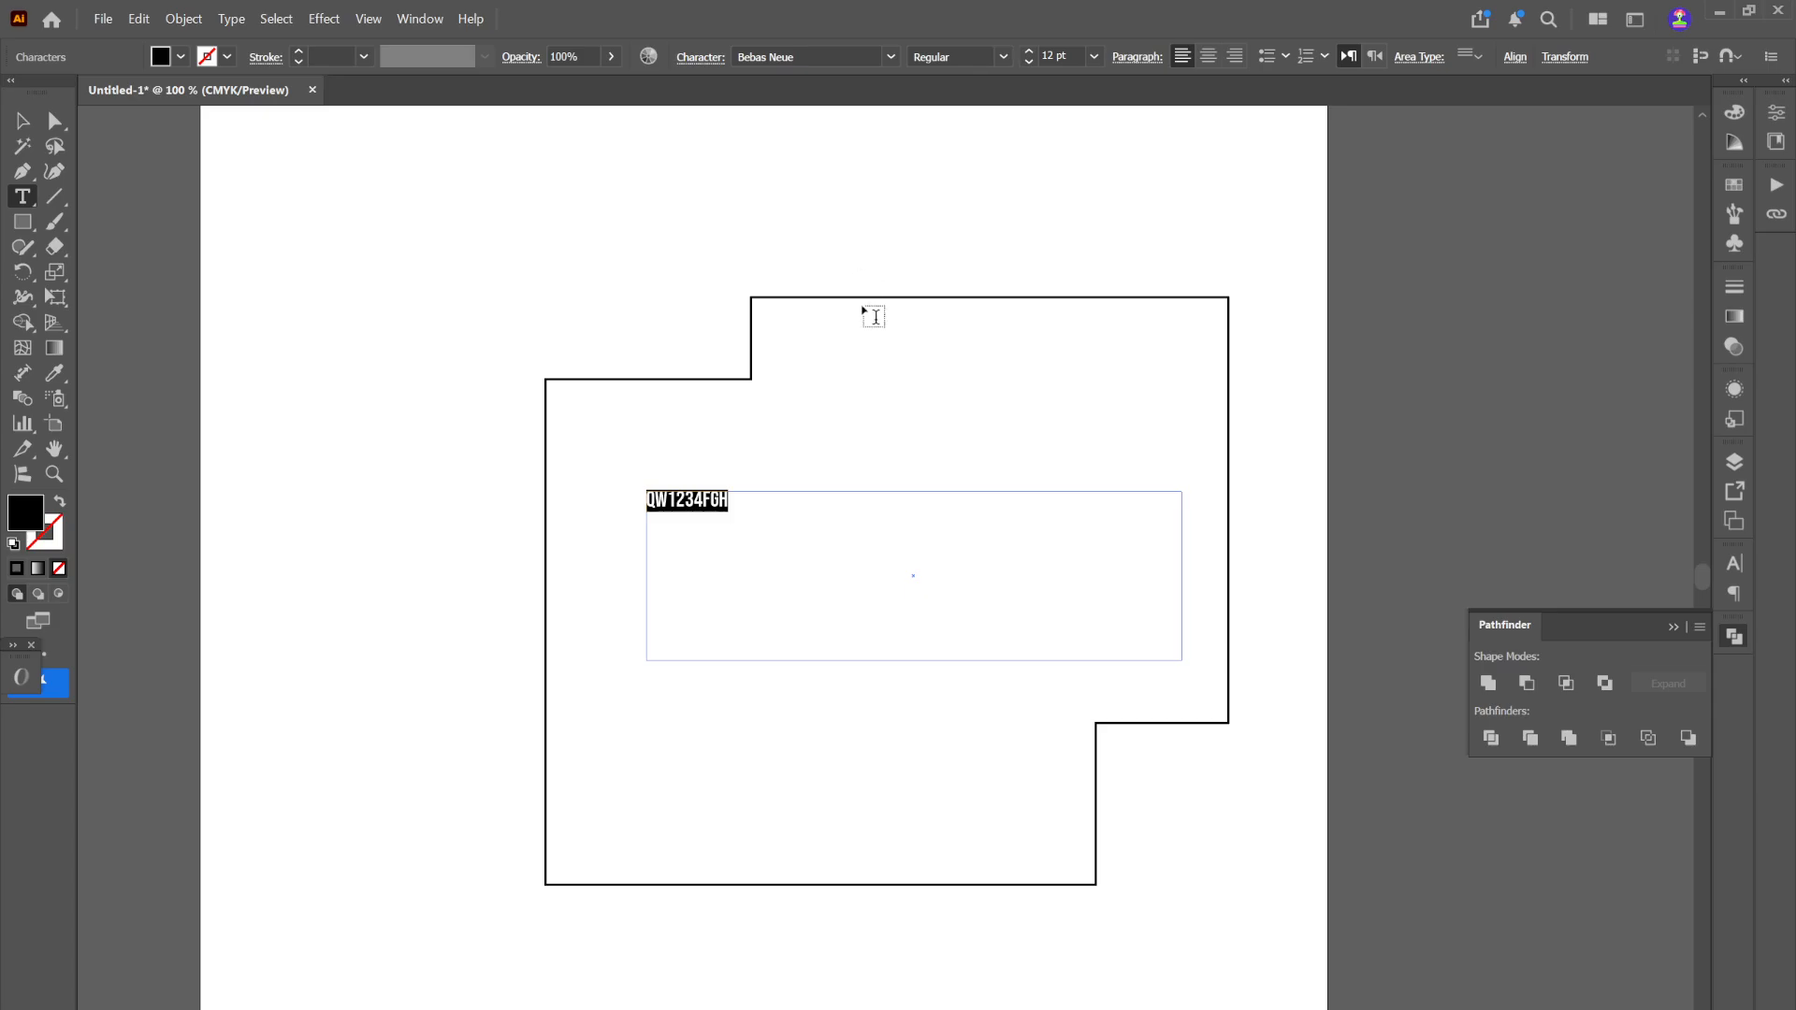
Step: Increase the text size to 74 pt and move the text slightly down within the united shape
left_click(1029, 53)
left_click(1030, 52)
left_click(1029, 53)
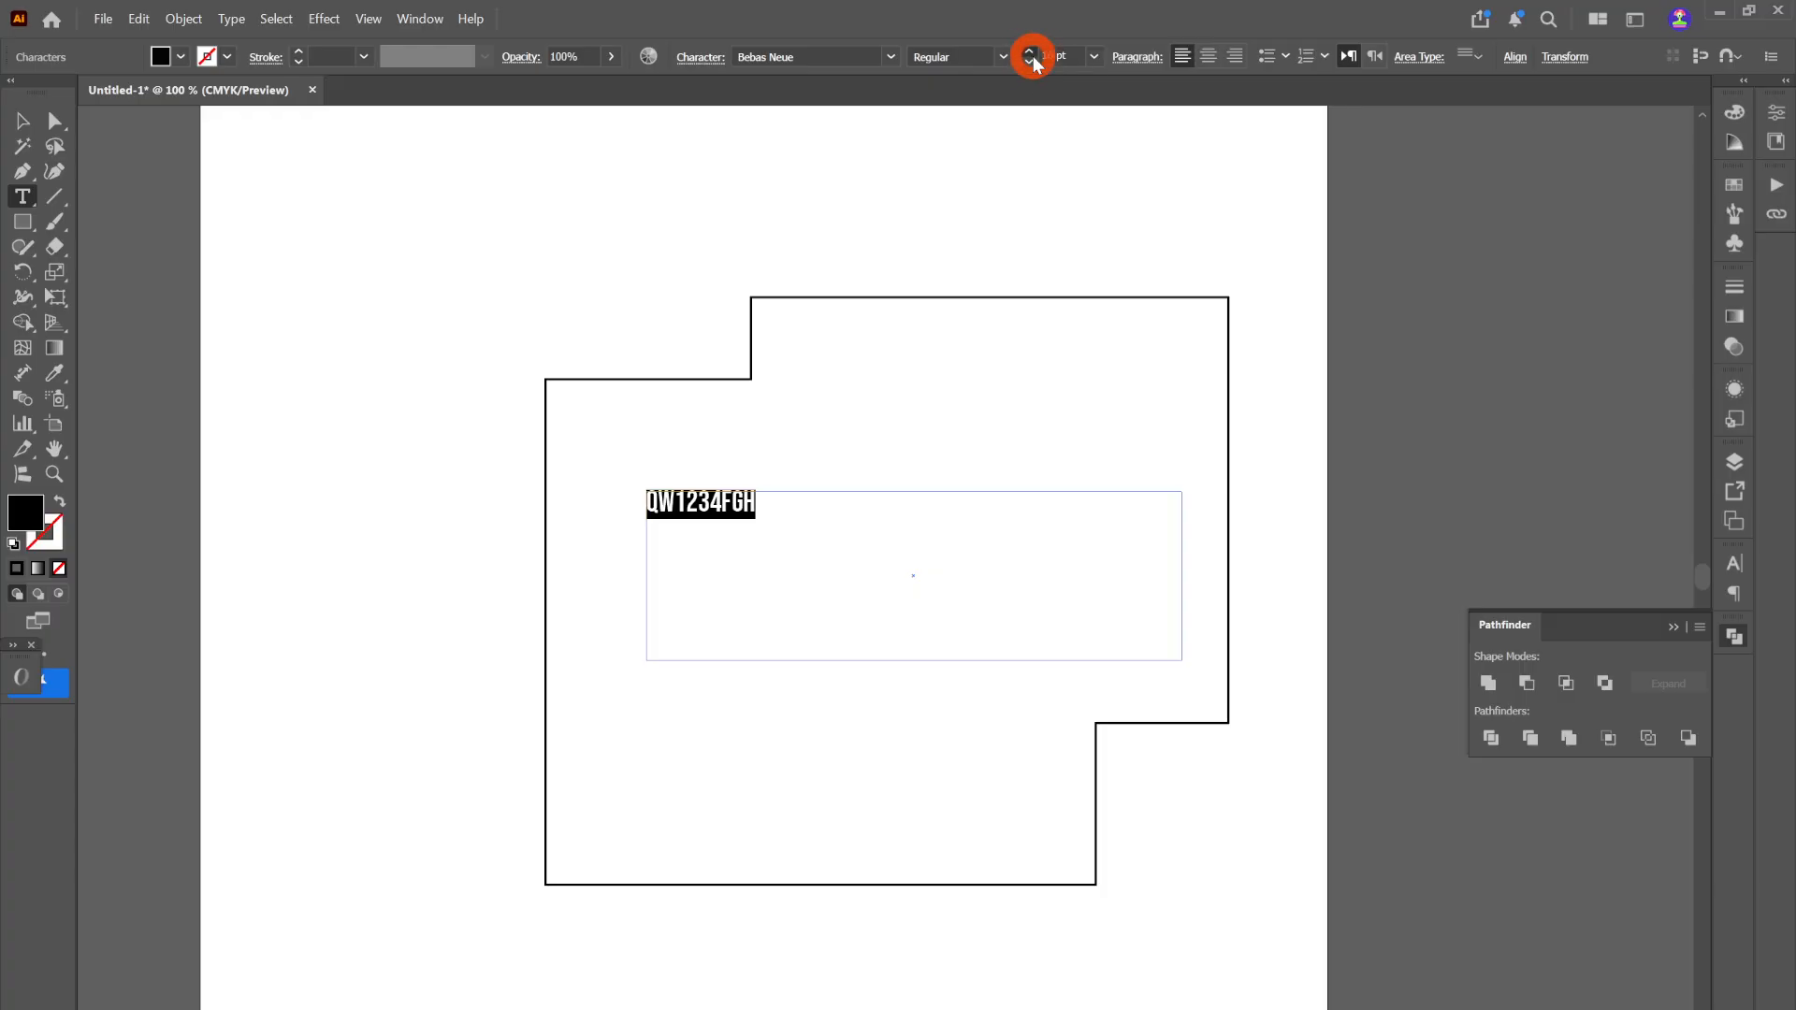
left_click(1029, 52)
left_click(1029, 52)
left_click(1029, 53)
left_click(1029, 53)
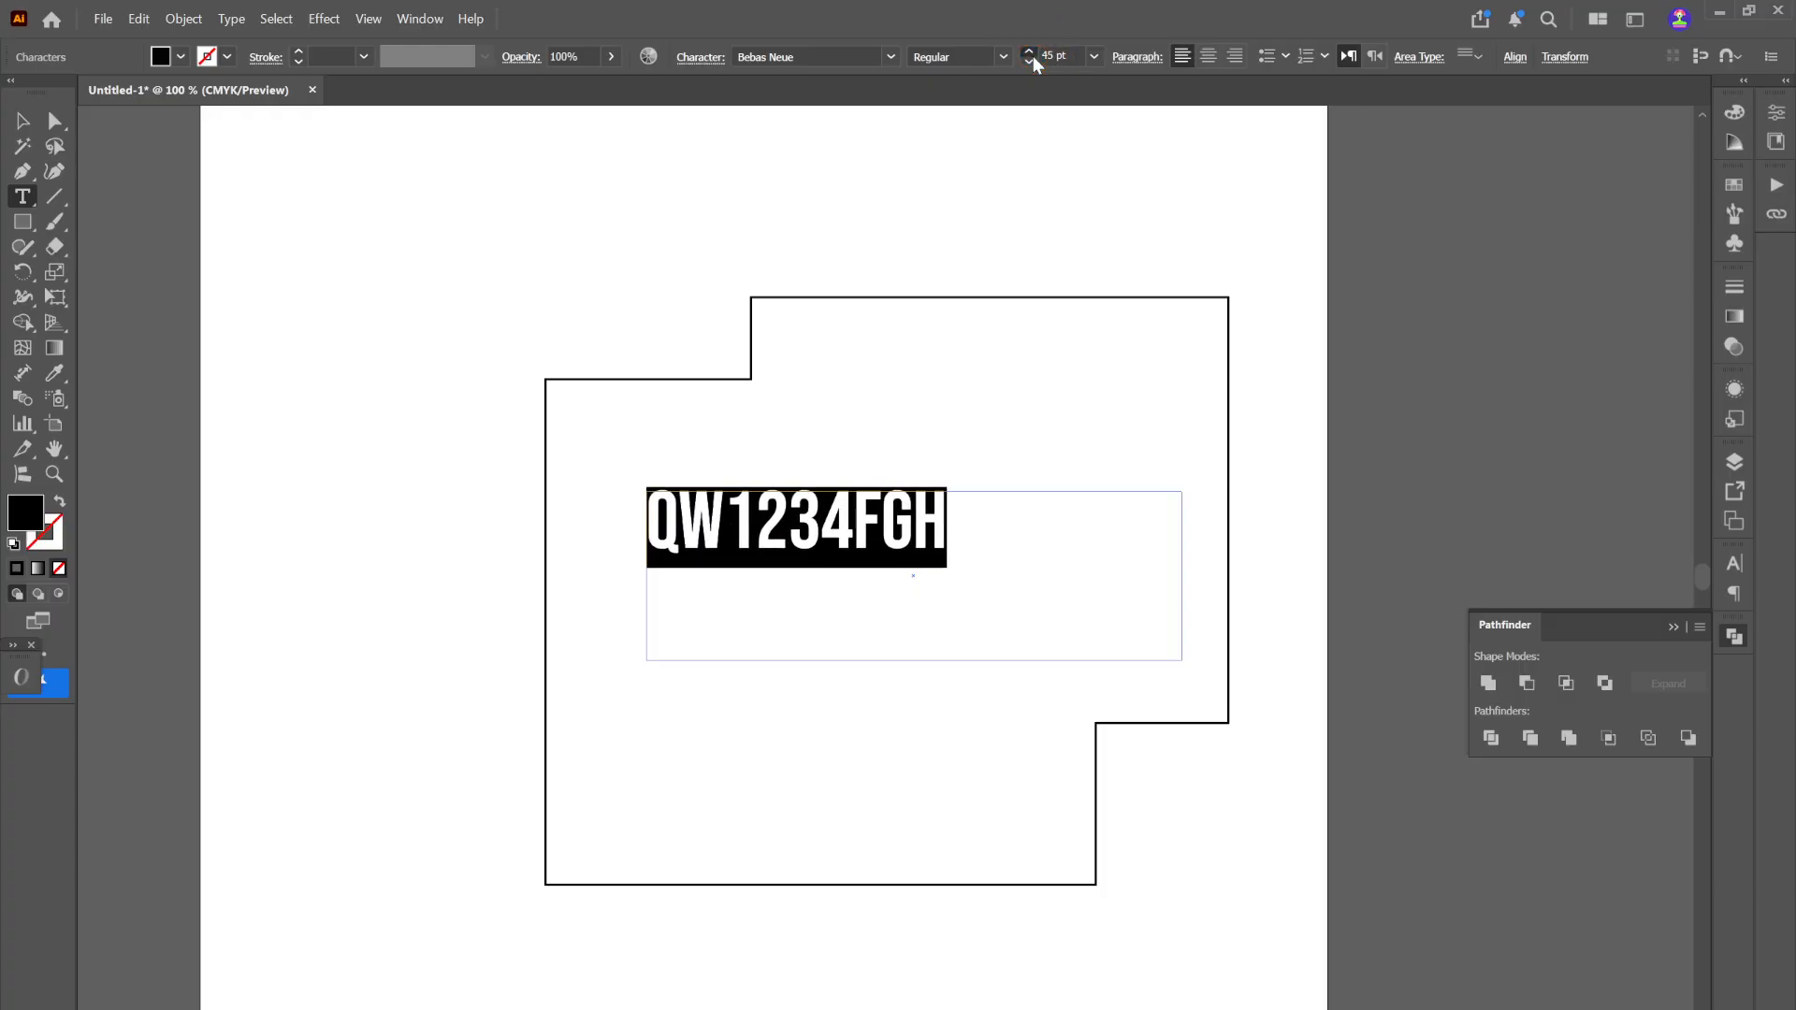
left_click(1029, 52)
left_click(1030, 54)
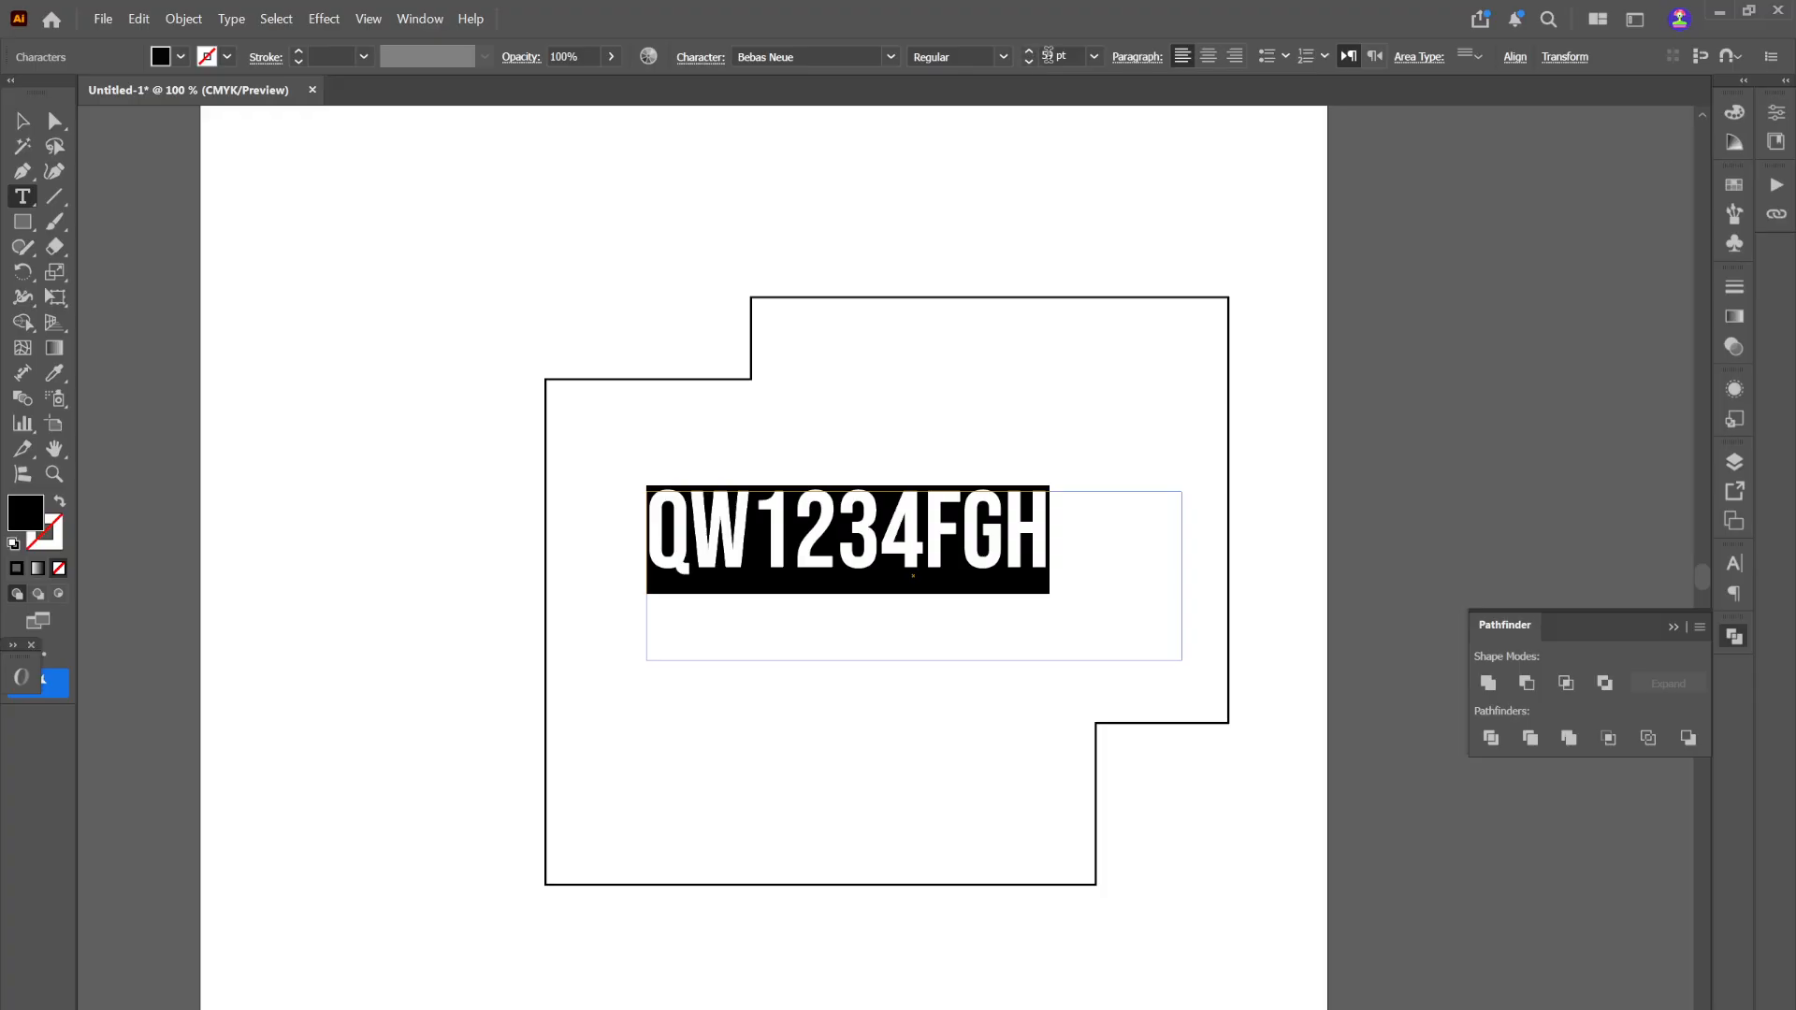
left_click(1029, 56)
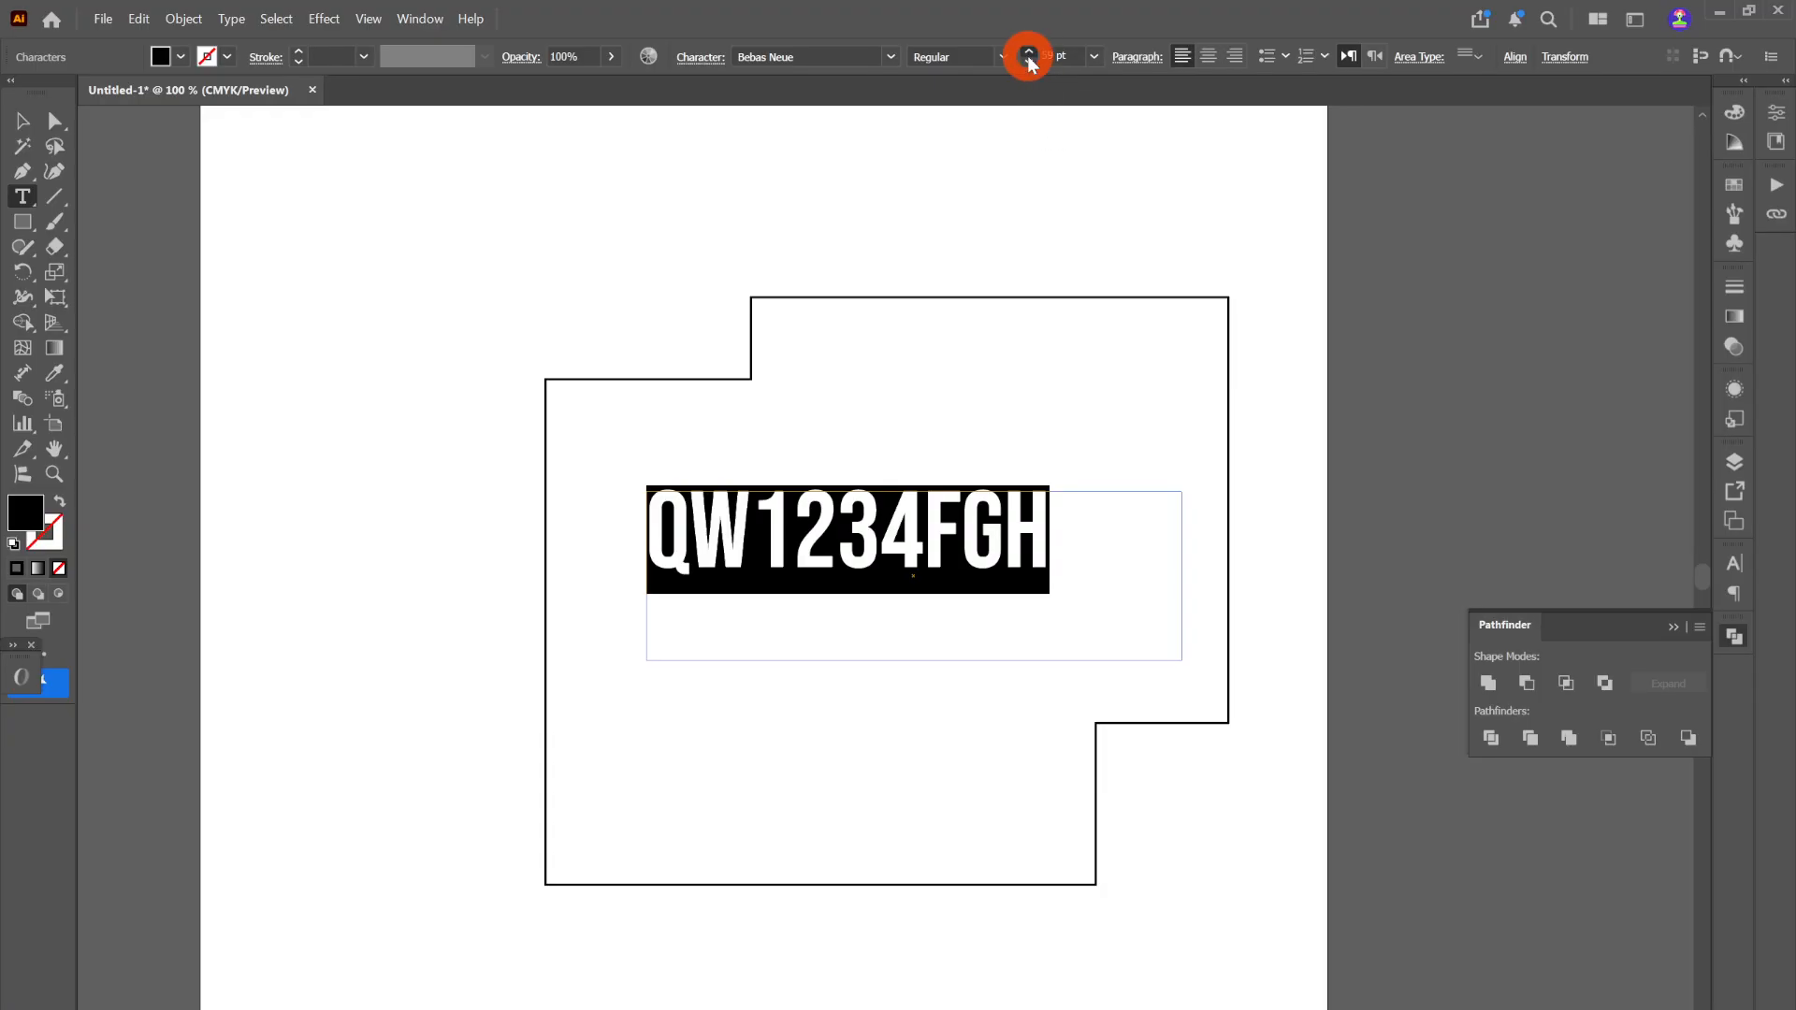
left_click(1028, 61)
left_click(1030, 54)
left_click(1031, 55)
left_click(1031, 55)
left_click(1031, 54)
left_click(1031, 55)
left_click(1031, 54)
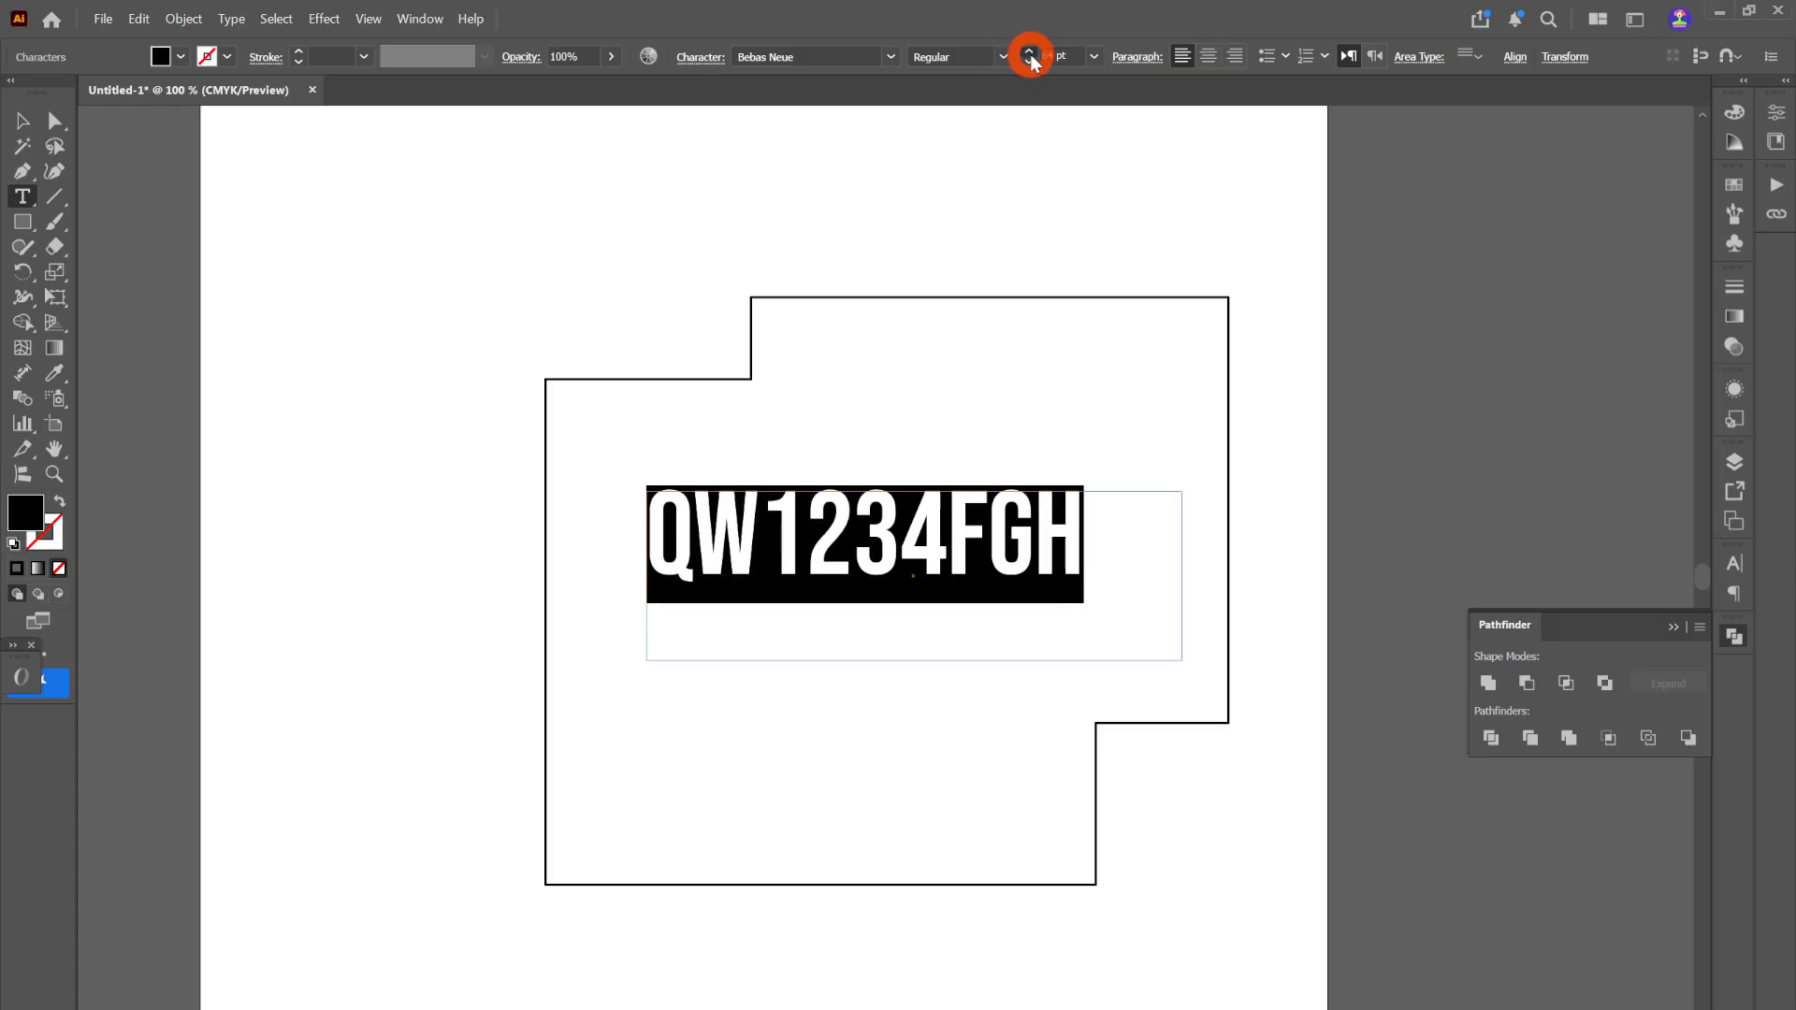
left_click(1031, 54)
left_click(1031, 54)
left_click(1031, 54)
left_click(1031, 54)
left_click(1031, 55)
left_click(1031, 55)
left_click(1031, 54)
left_click(1031, 54)
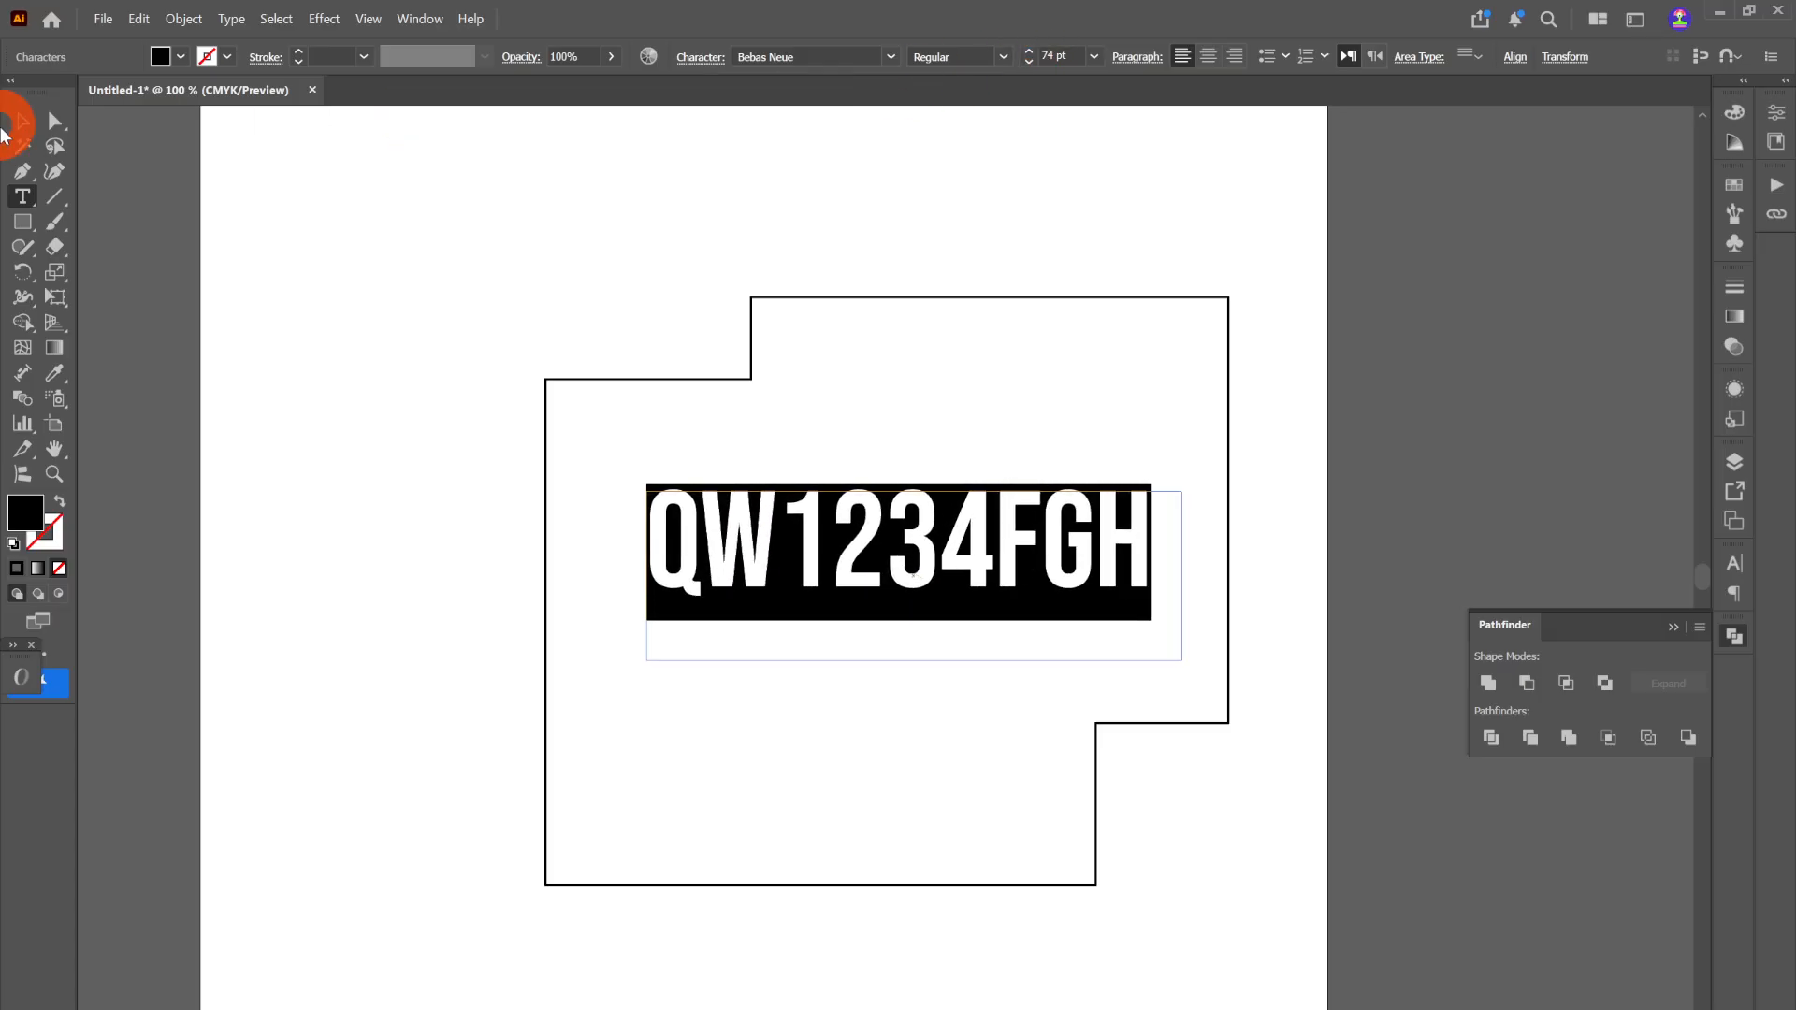
left_click(26, 123)
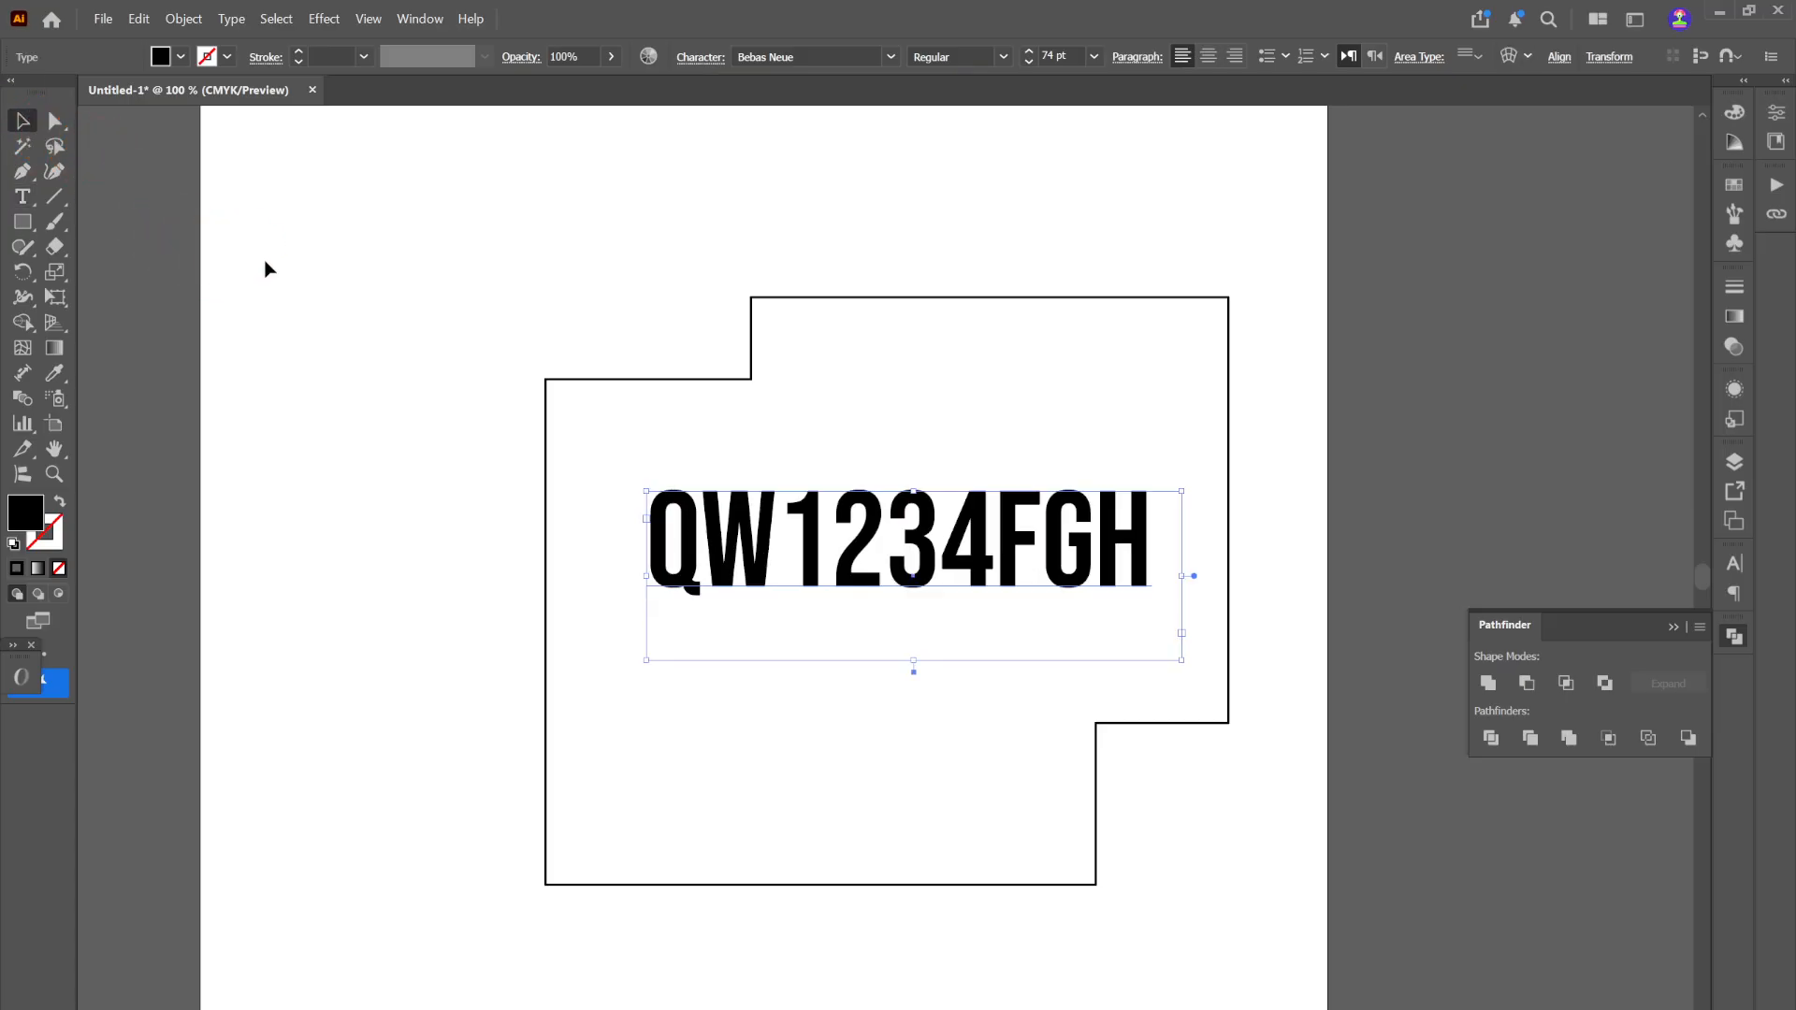
left_click_drag(968, 572, 962, 602)
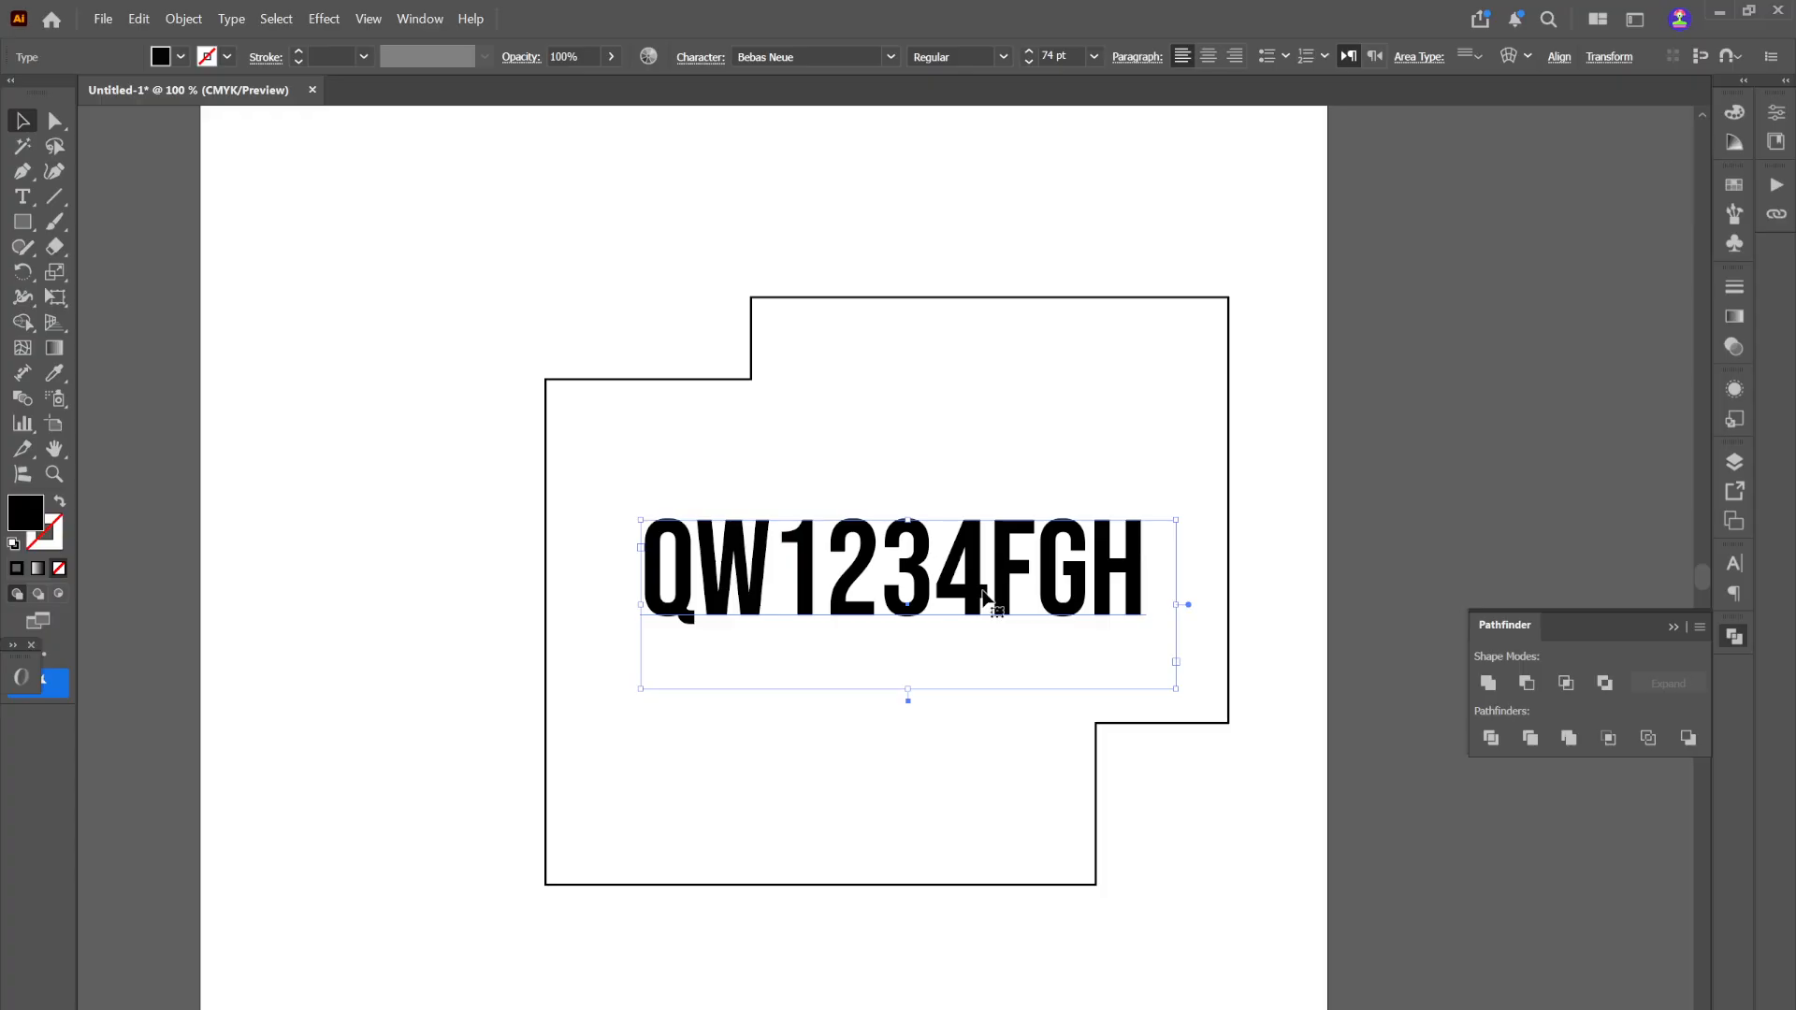
Step: Convert the text to outlines and display the artwork in Outline view
key("ctrl+shift+o")
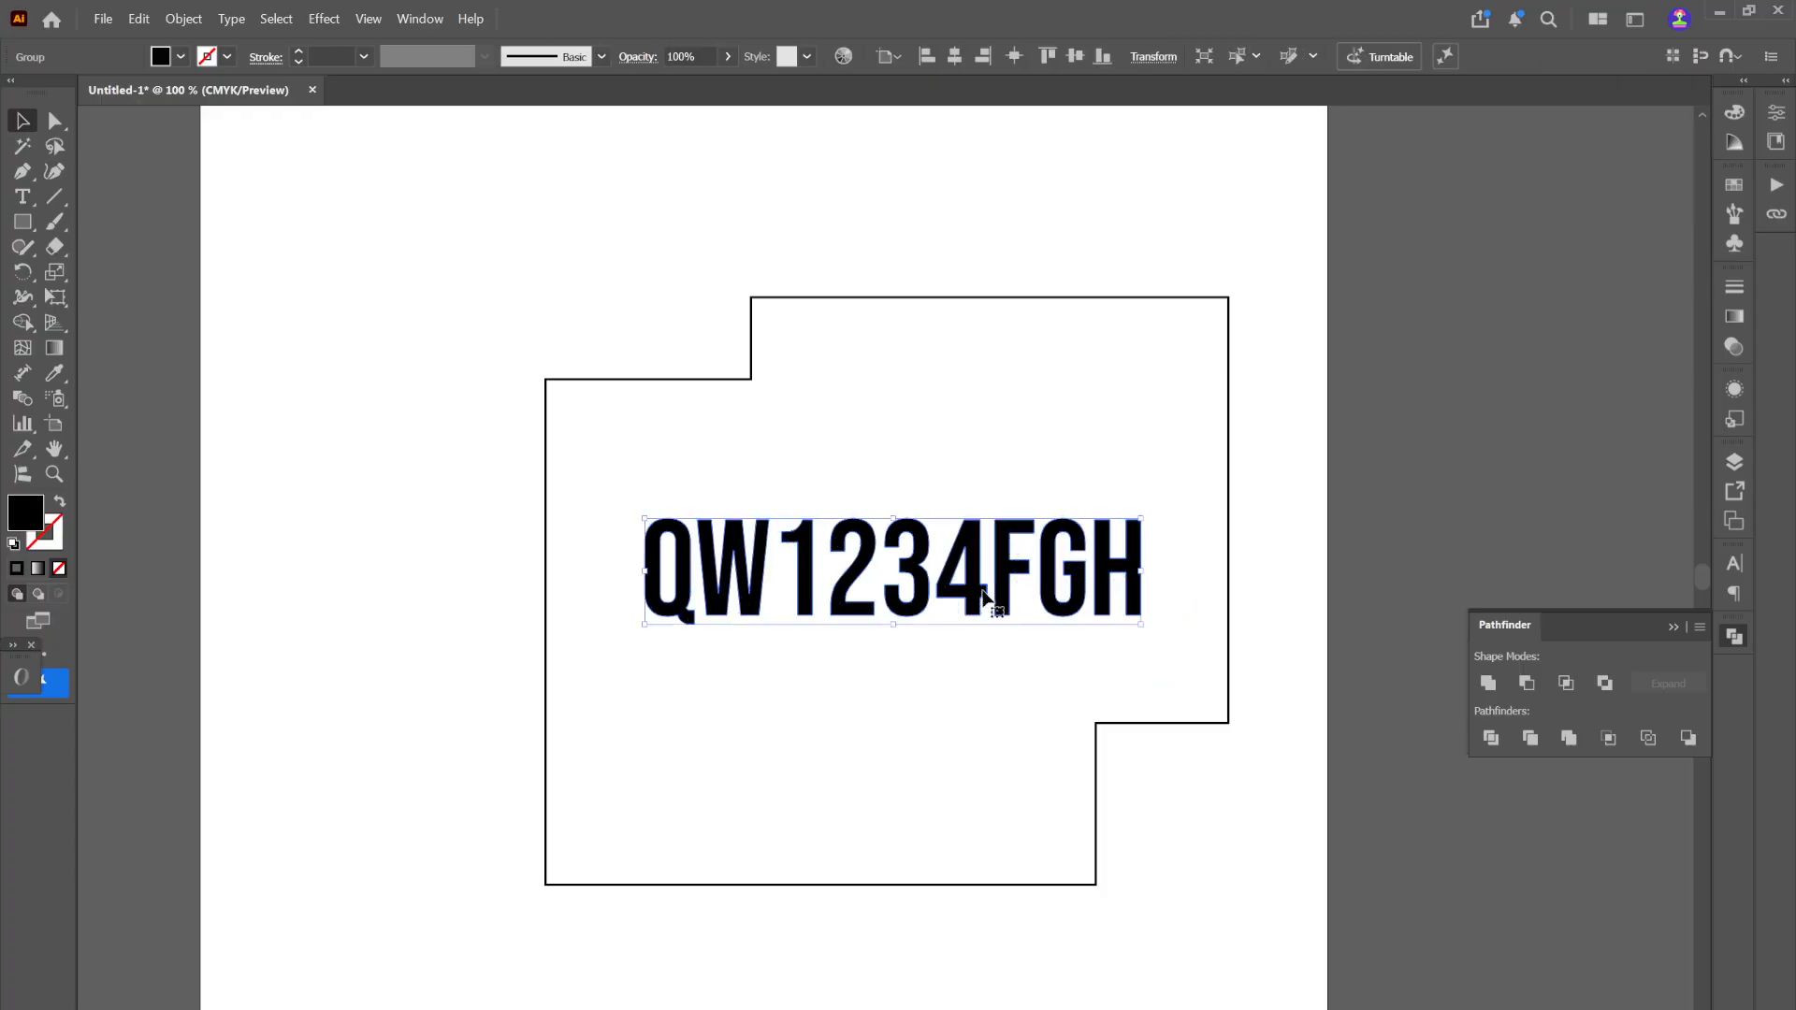
key("ctrl+y")
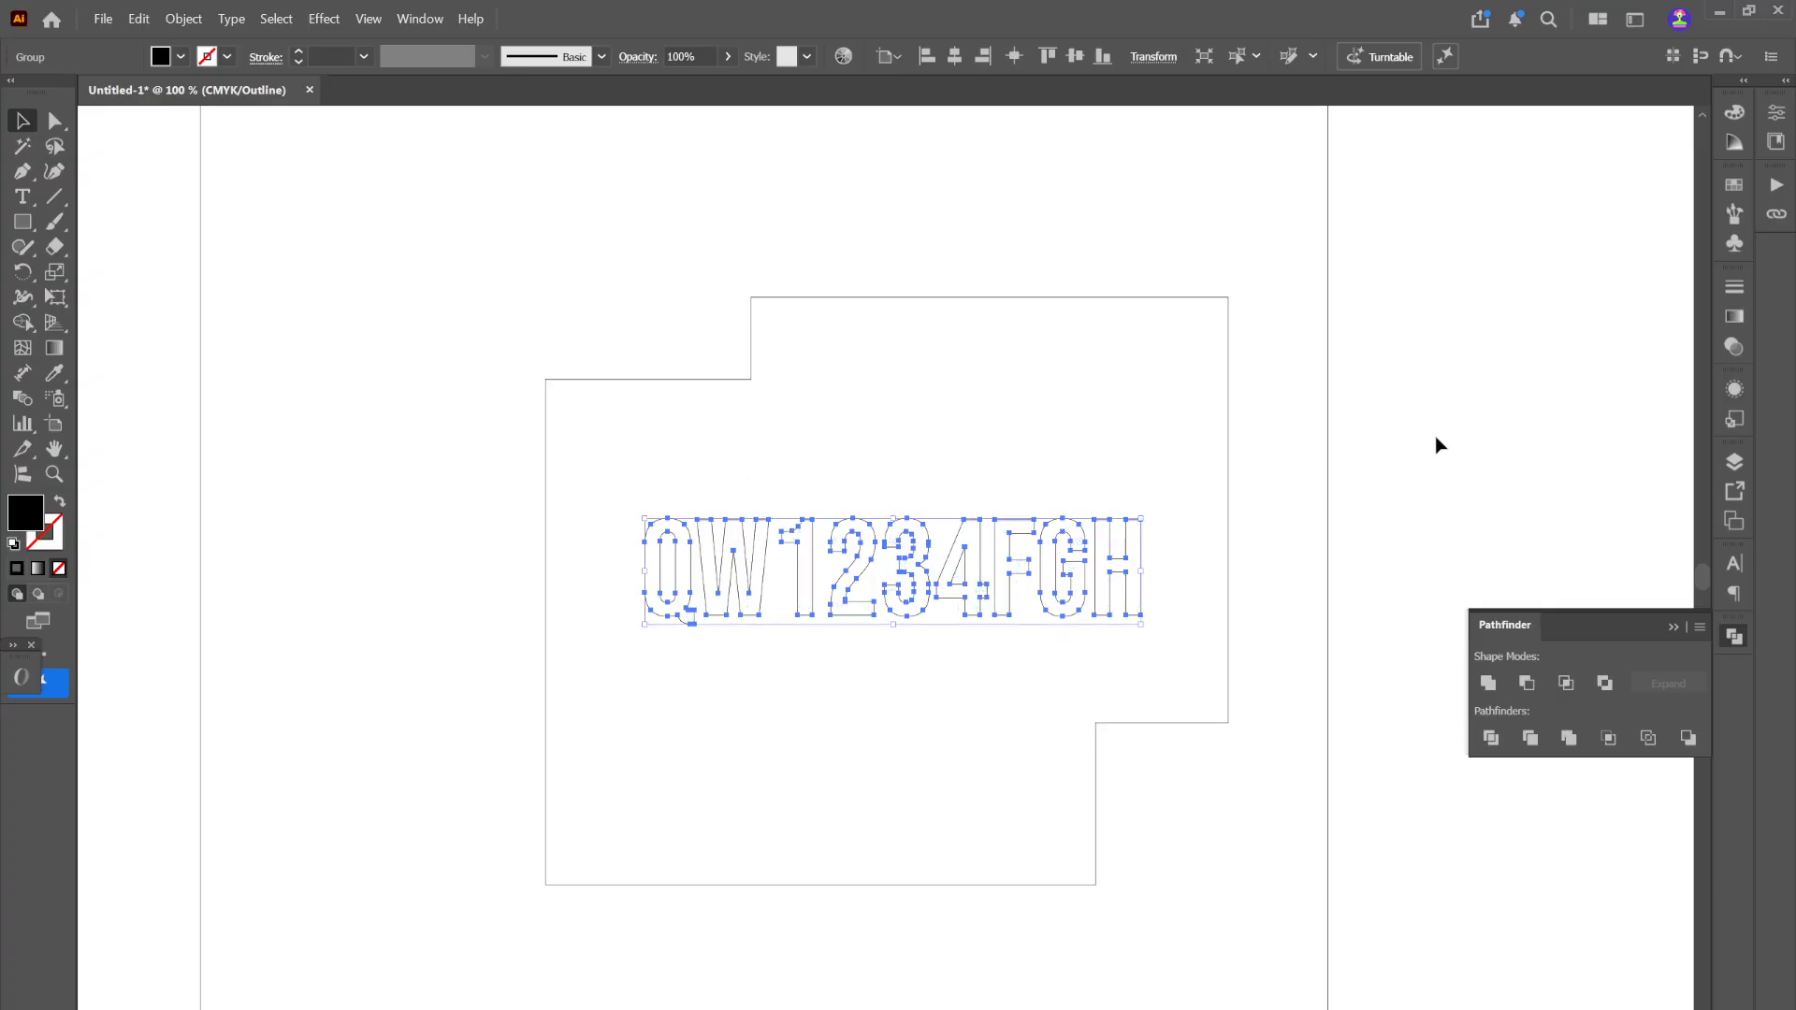
Step: Offset the united shape's path outward to add a second outline, and return the artwork to Preview display
left_click(1439, 446)
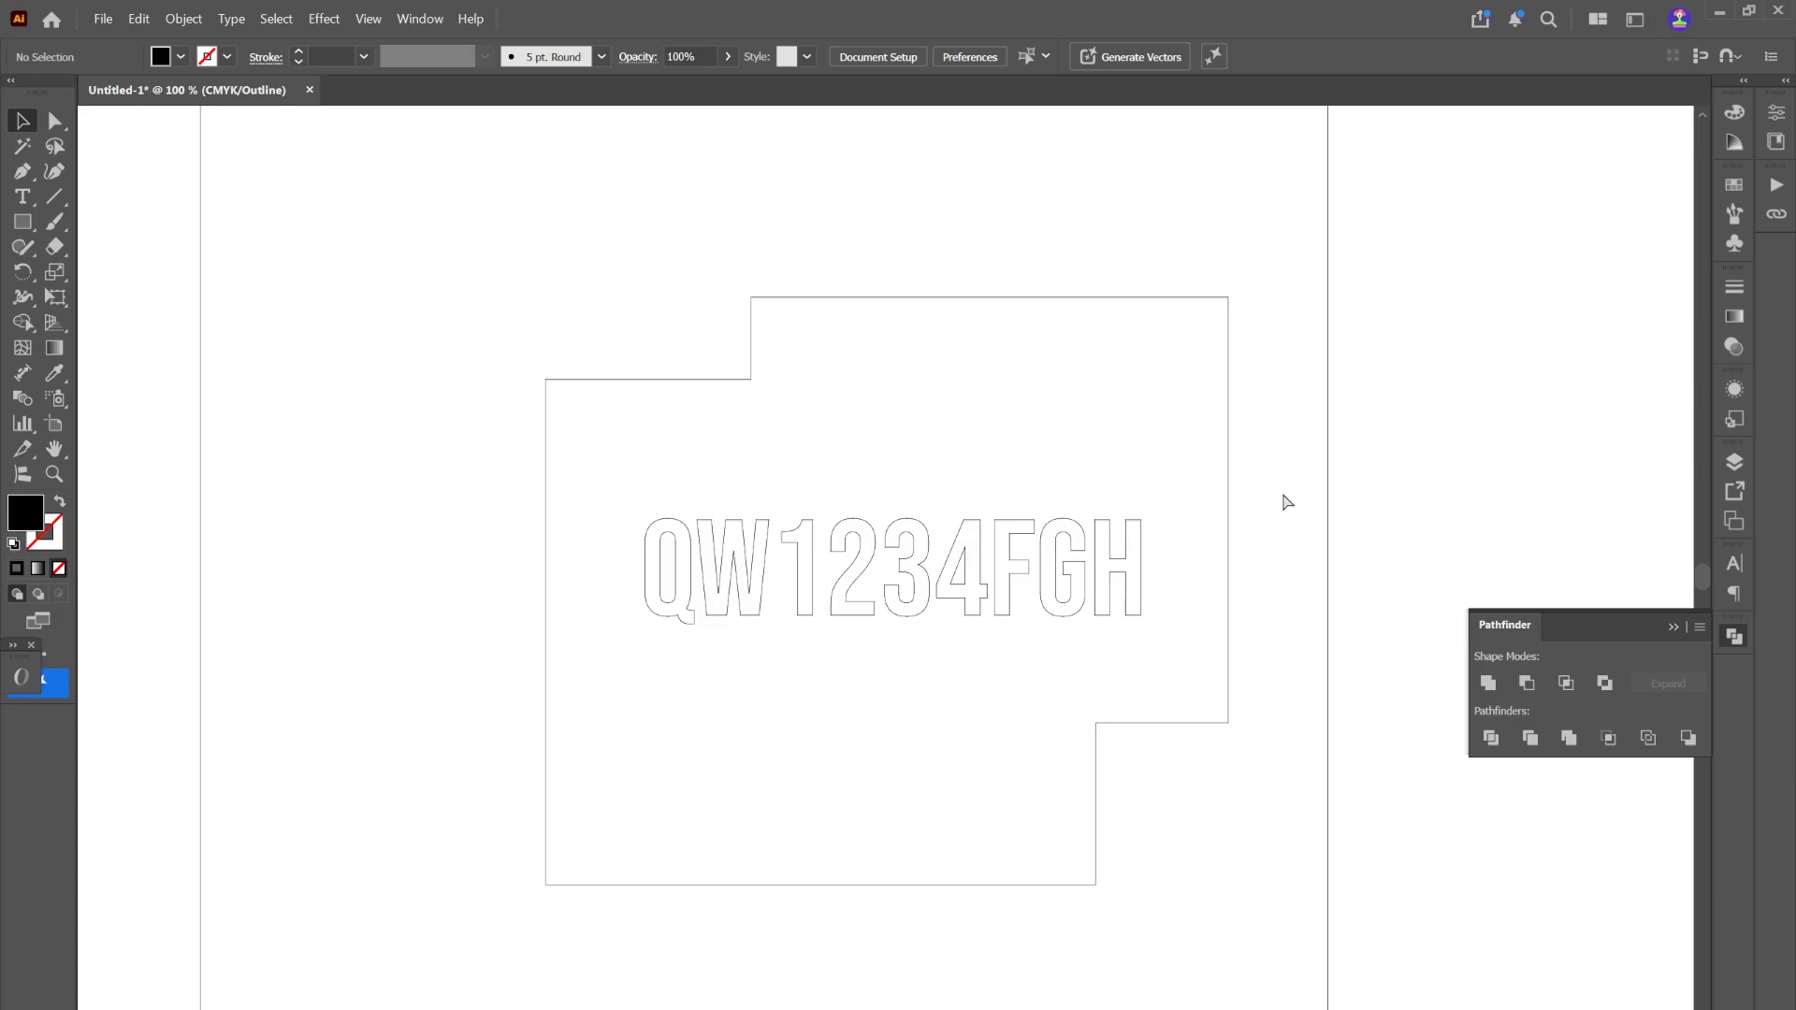
left_click_drag(598, 264, 851, 421)
left_click(240, 20)
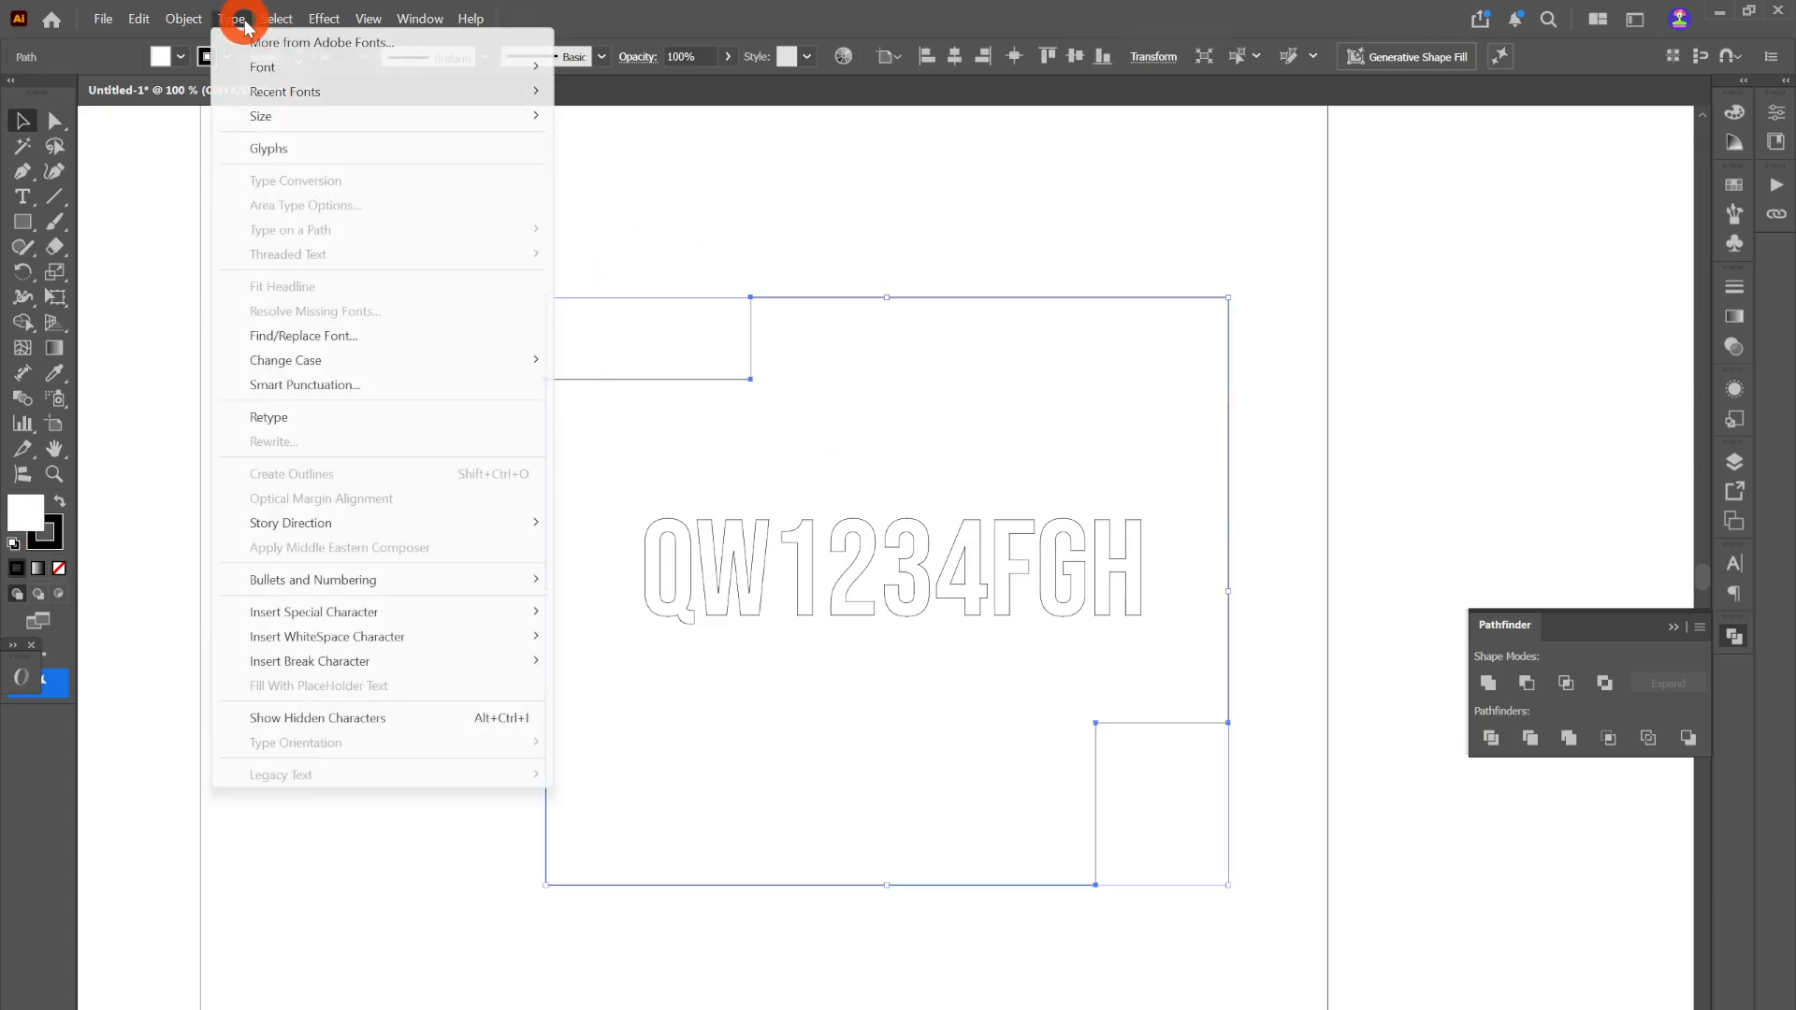
mouse_move(184, 20)
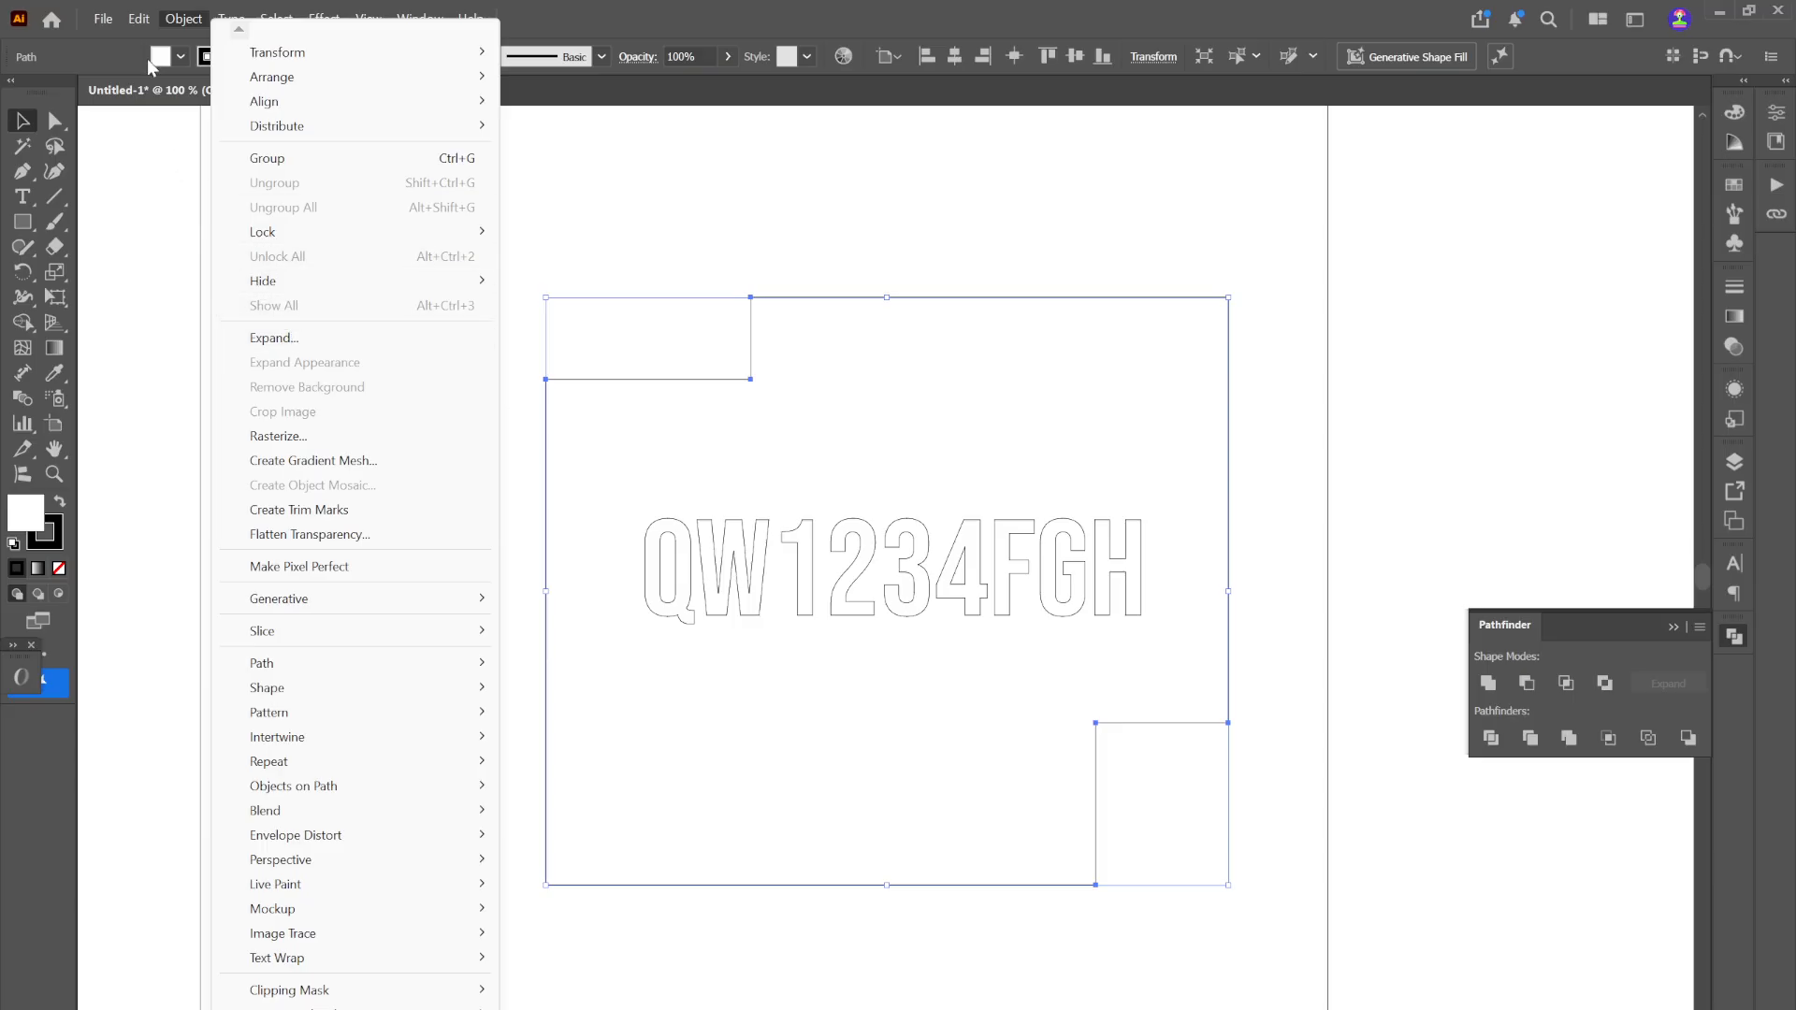
left_click(346, 662)
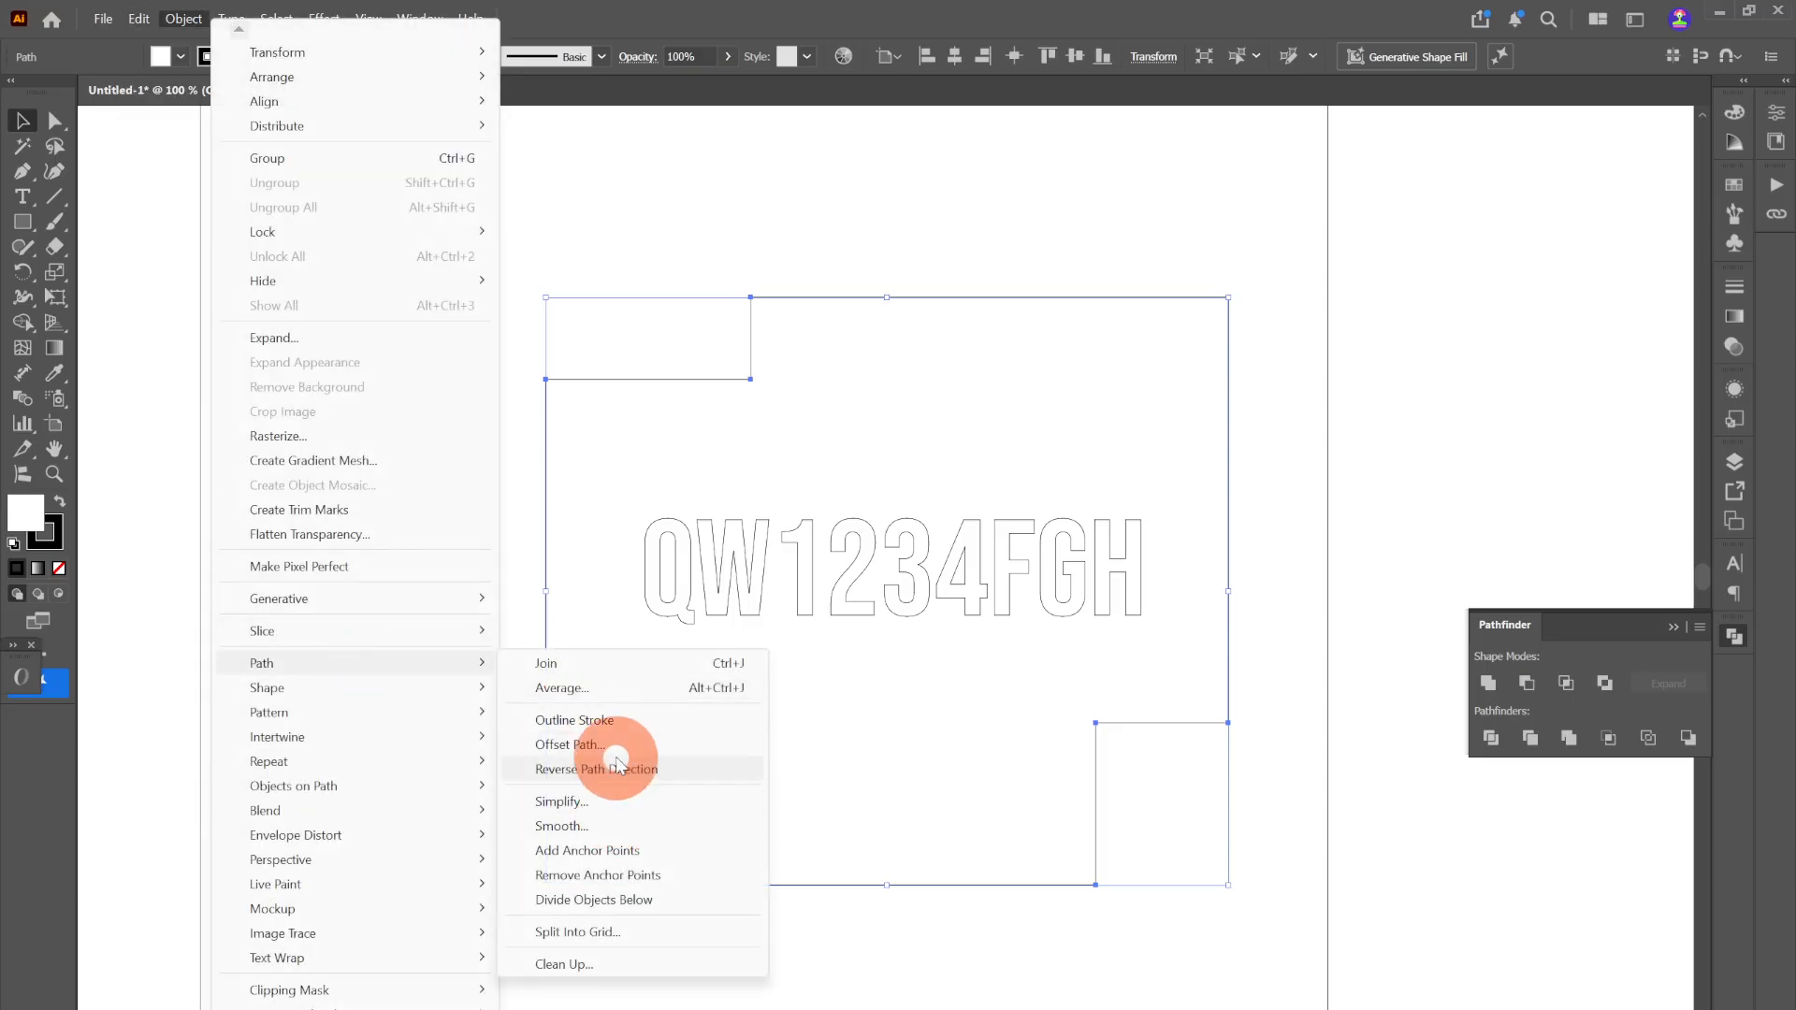
left_click(613, 746)
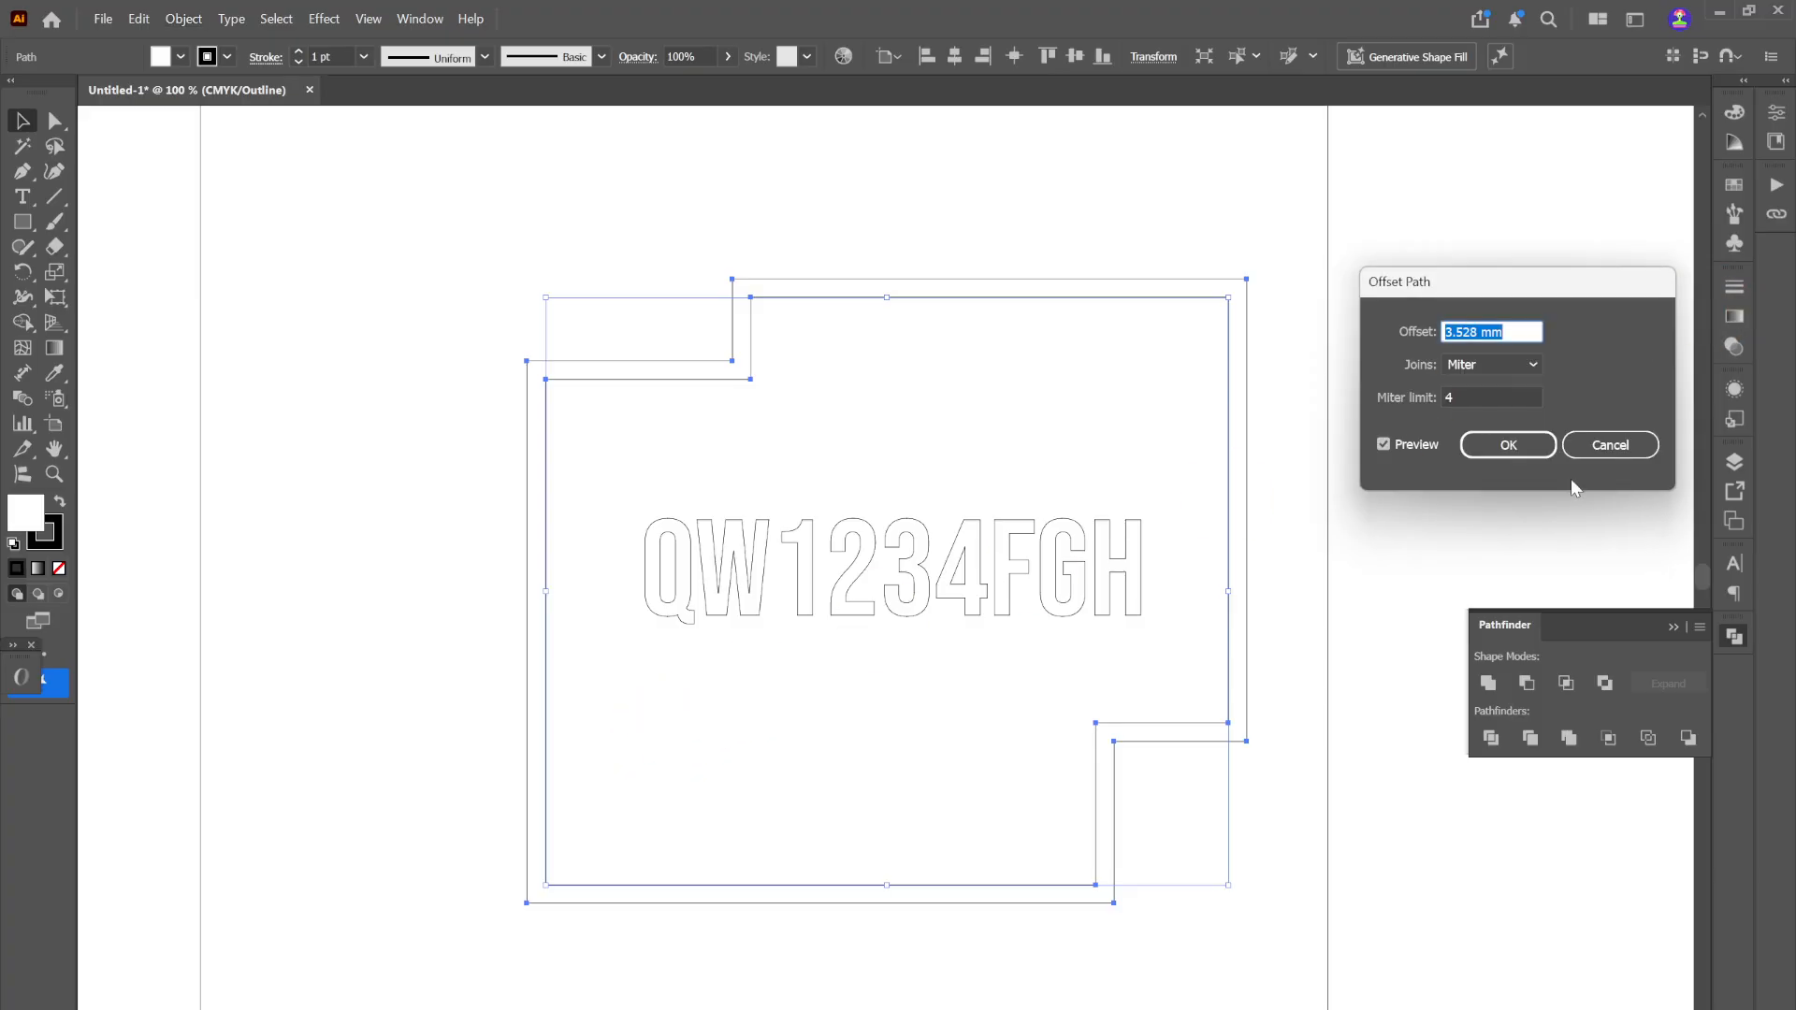
left_click(1504, 441)
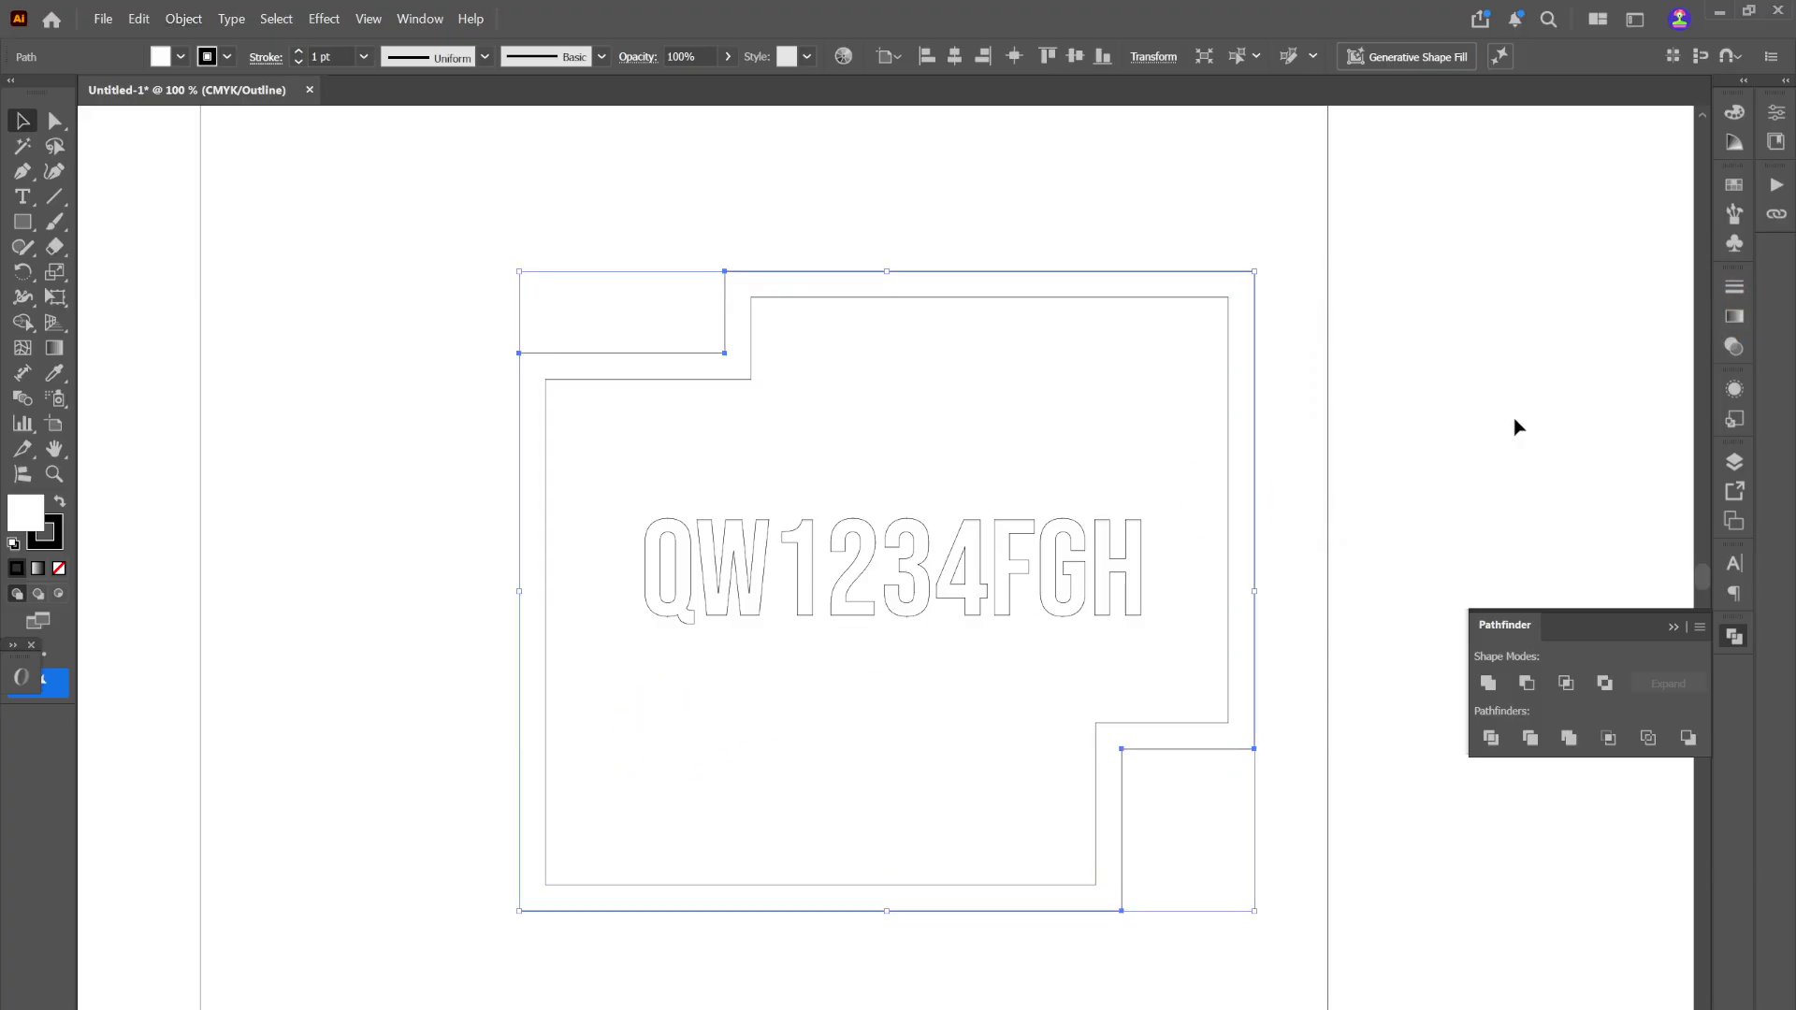
left_click(1507, 428)
key("ctrl+y")
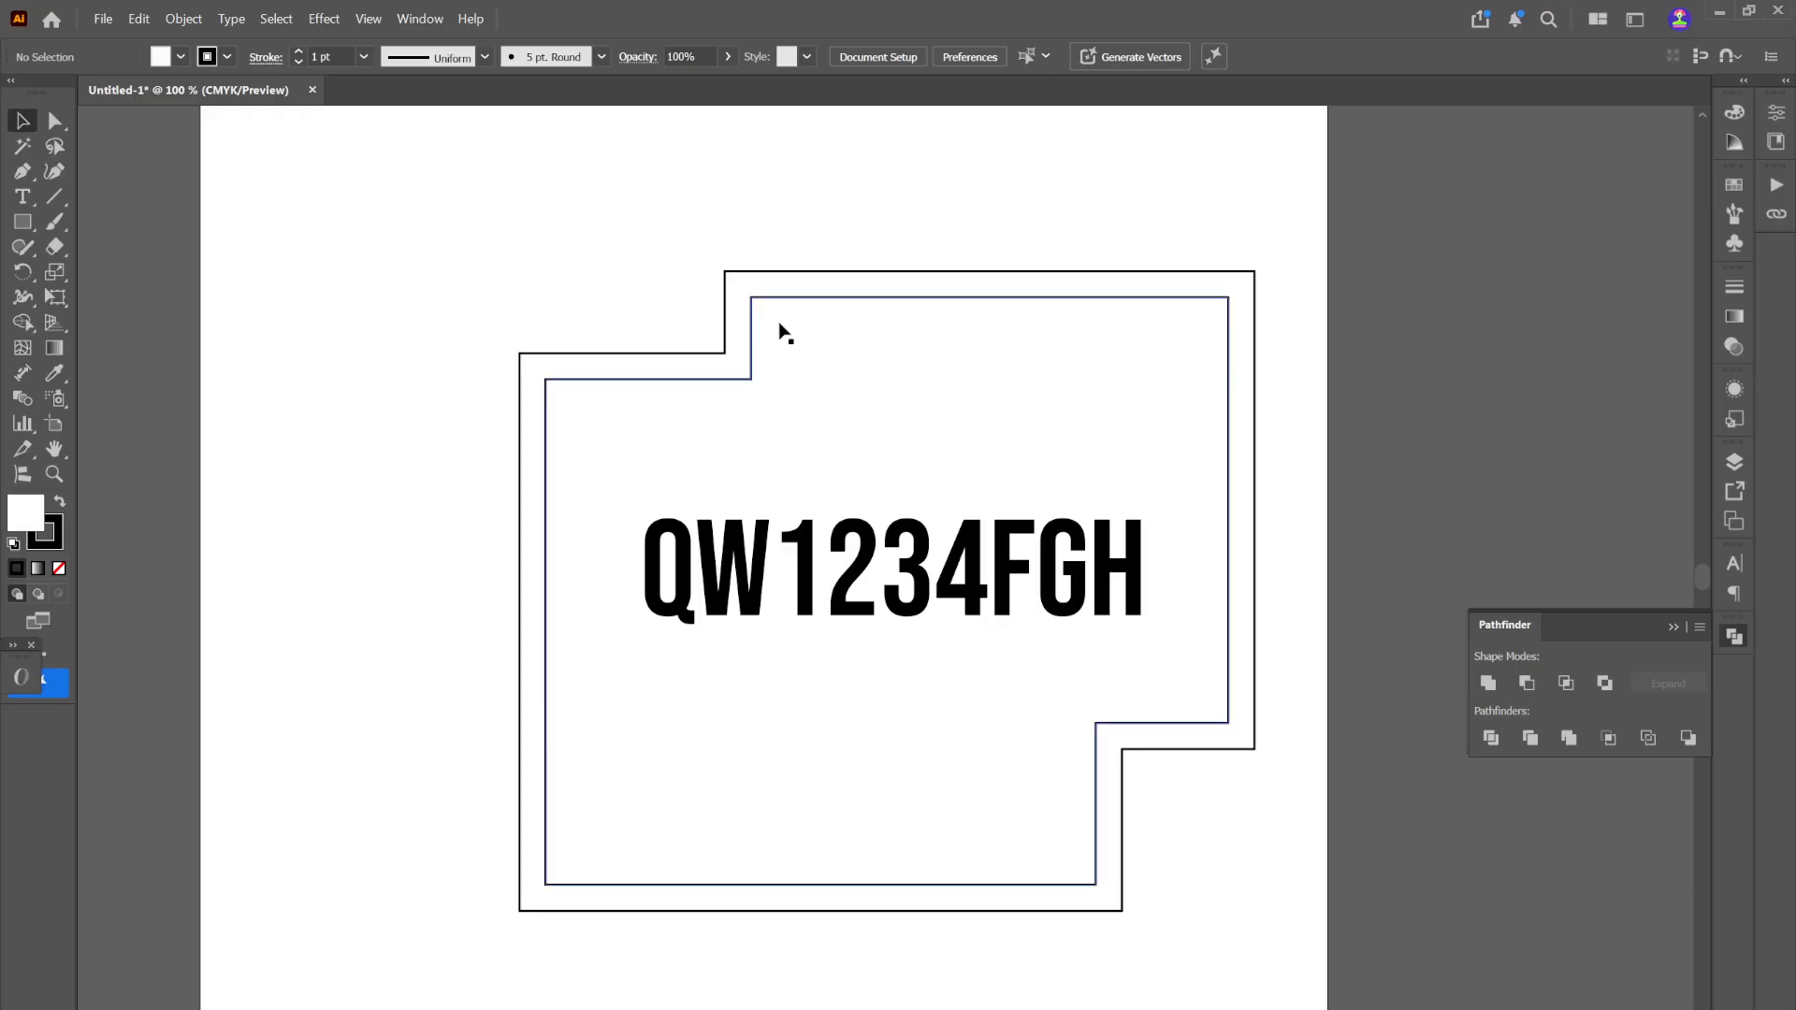
Step: Try setting the height of the whole artwork to 100 mm, undo the resize and clear the selection
left_click_drag(355, 187, 1209, 956)
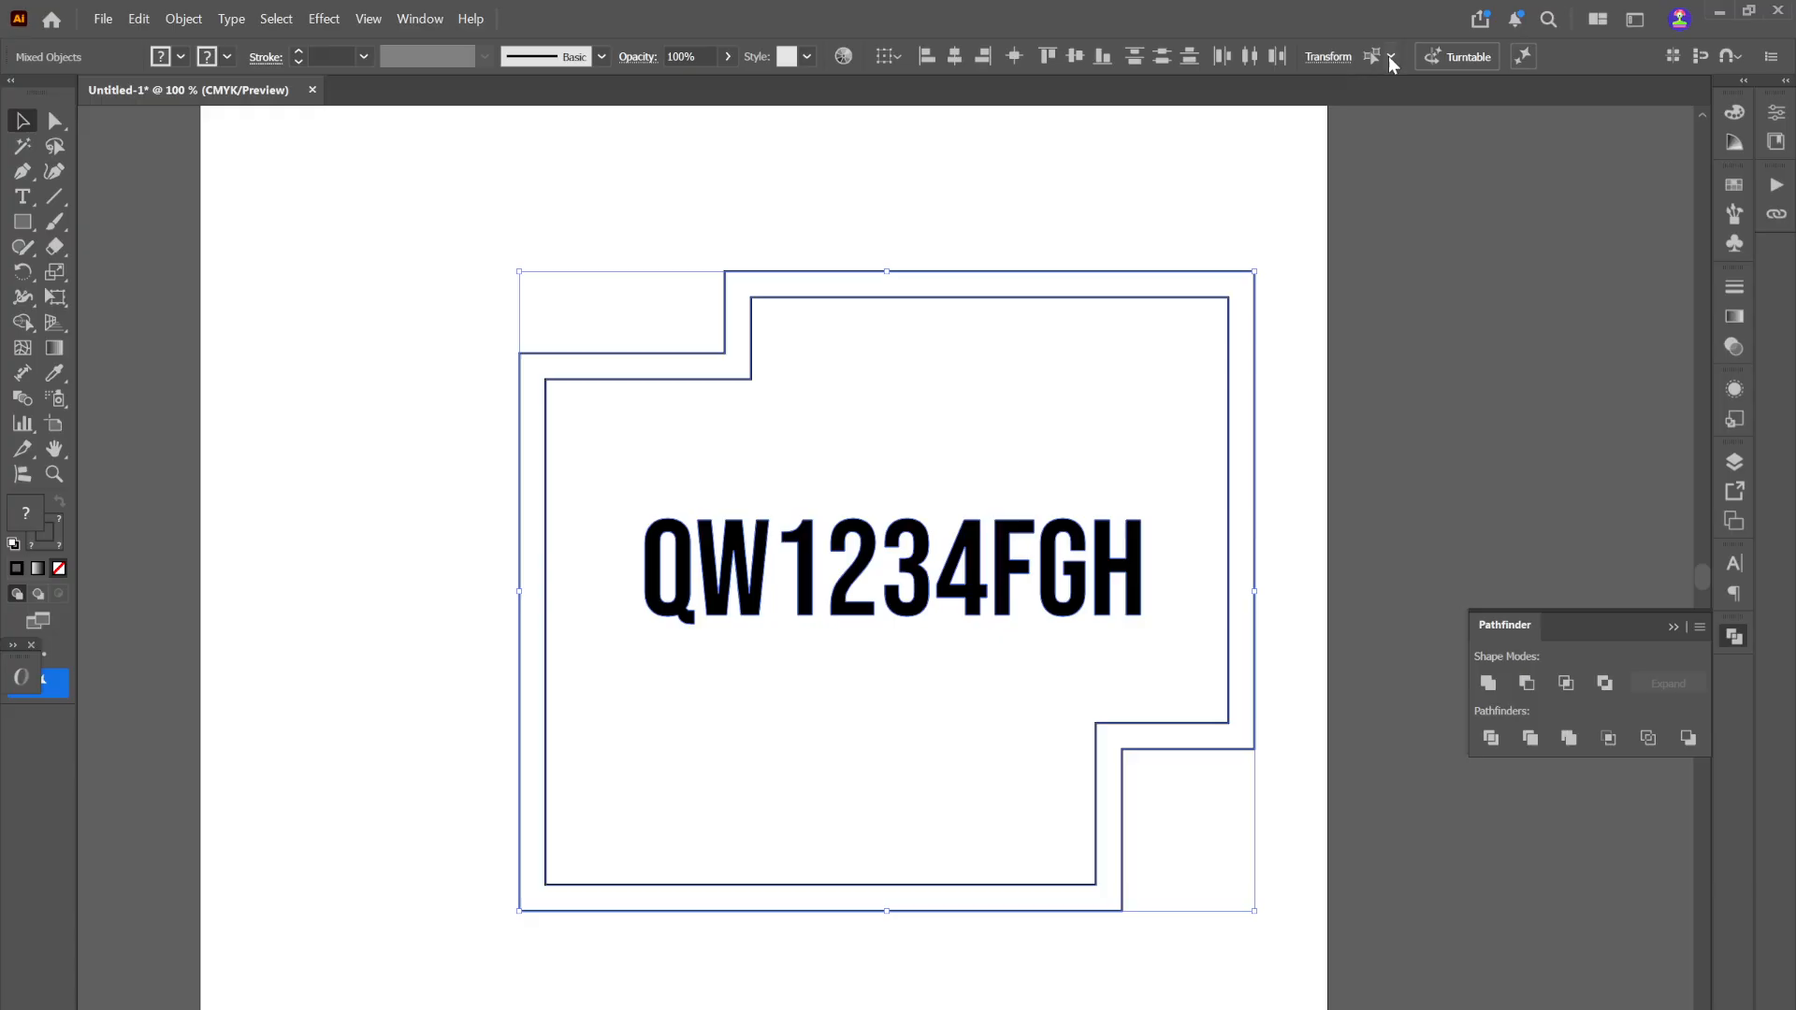
left_click(1319, 58)
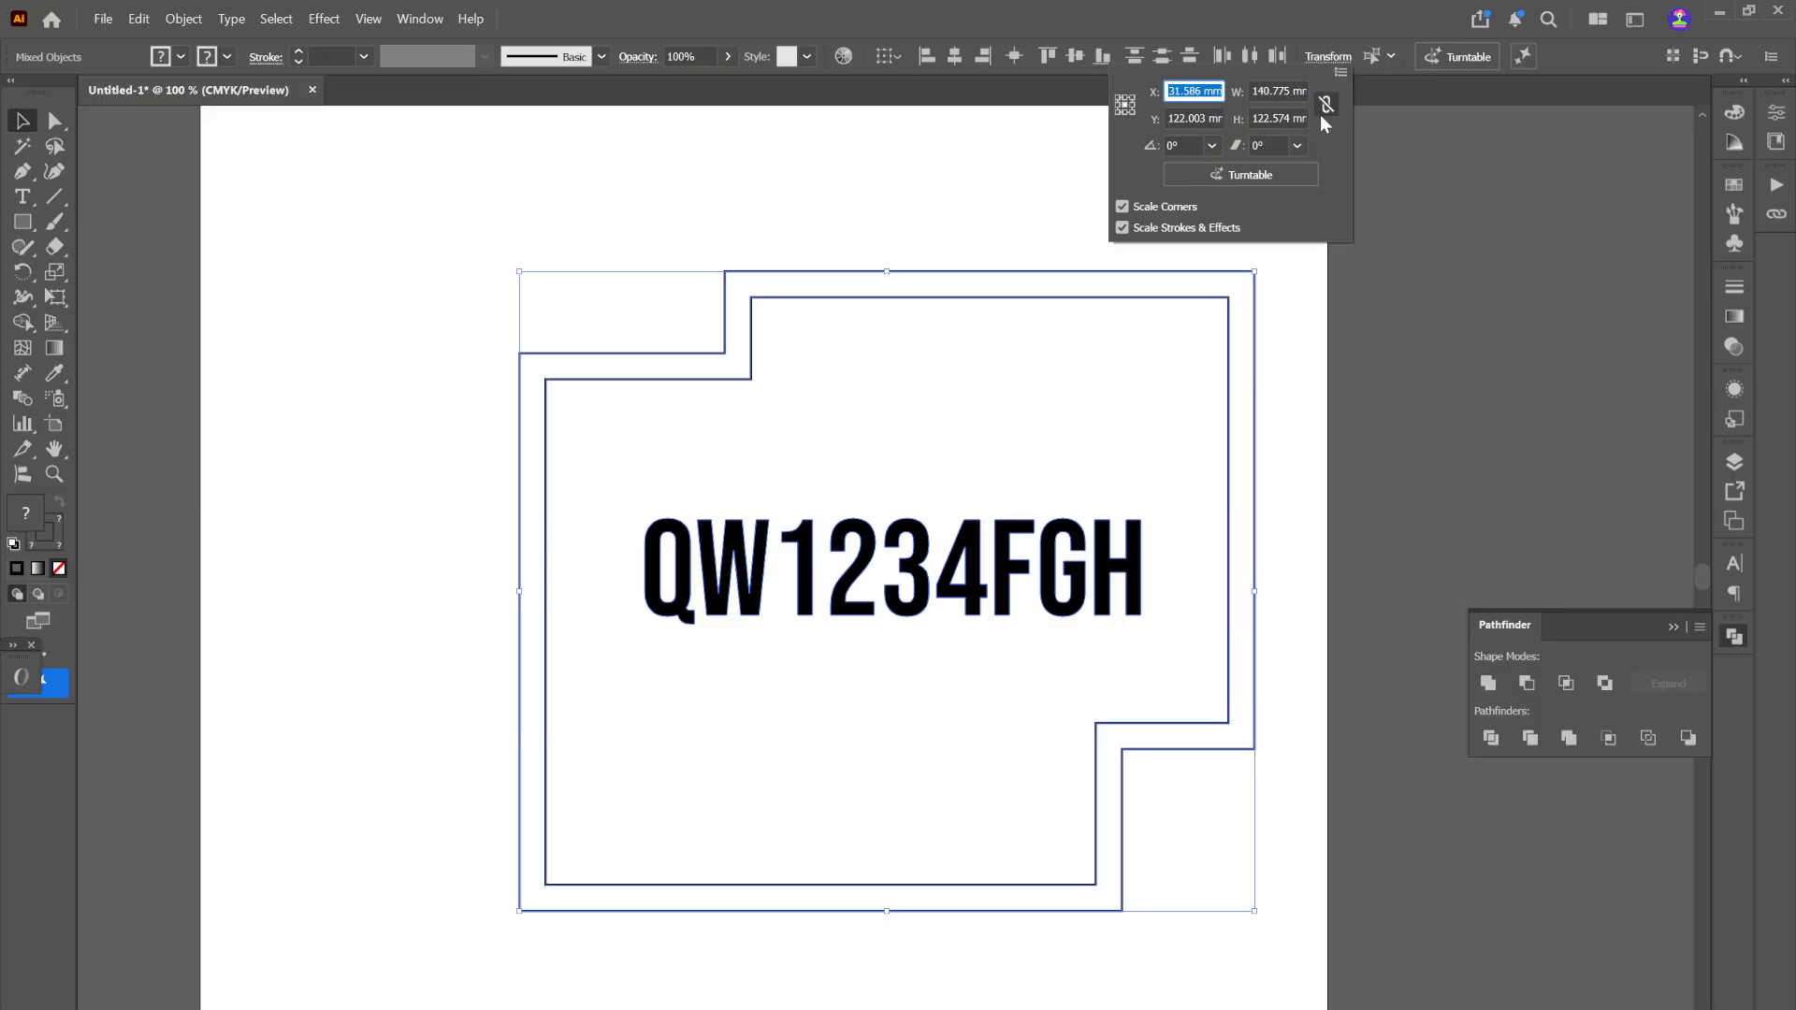
left_click(1282, 118)
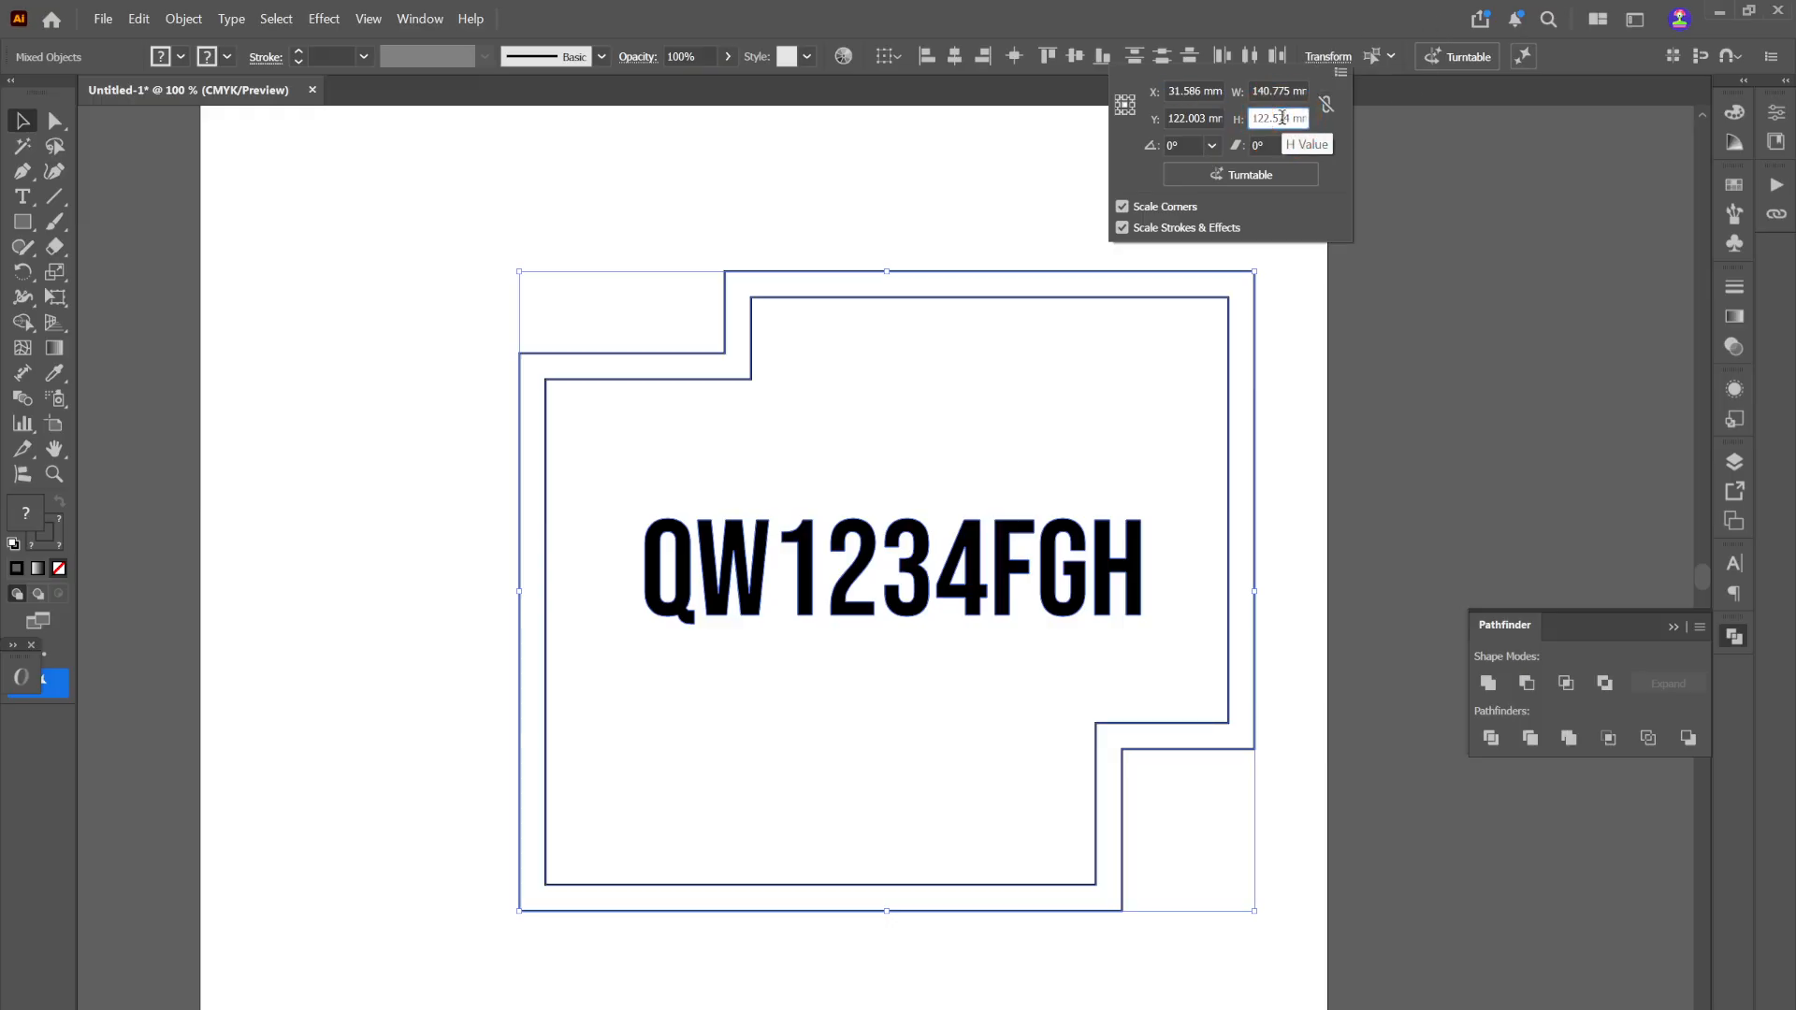
type("100")
key("Return")
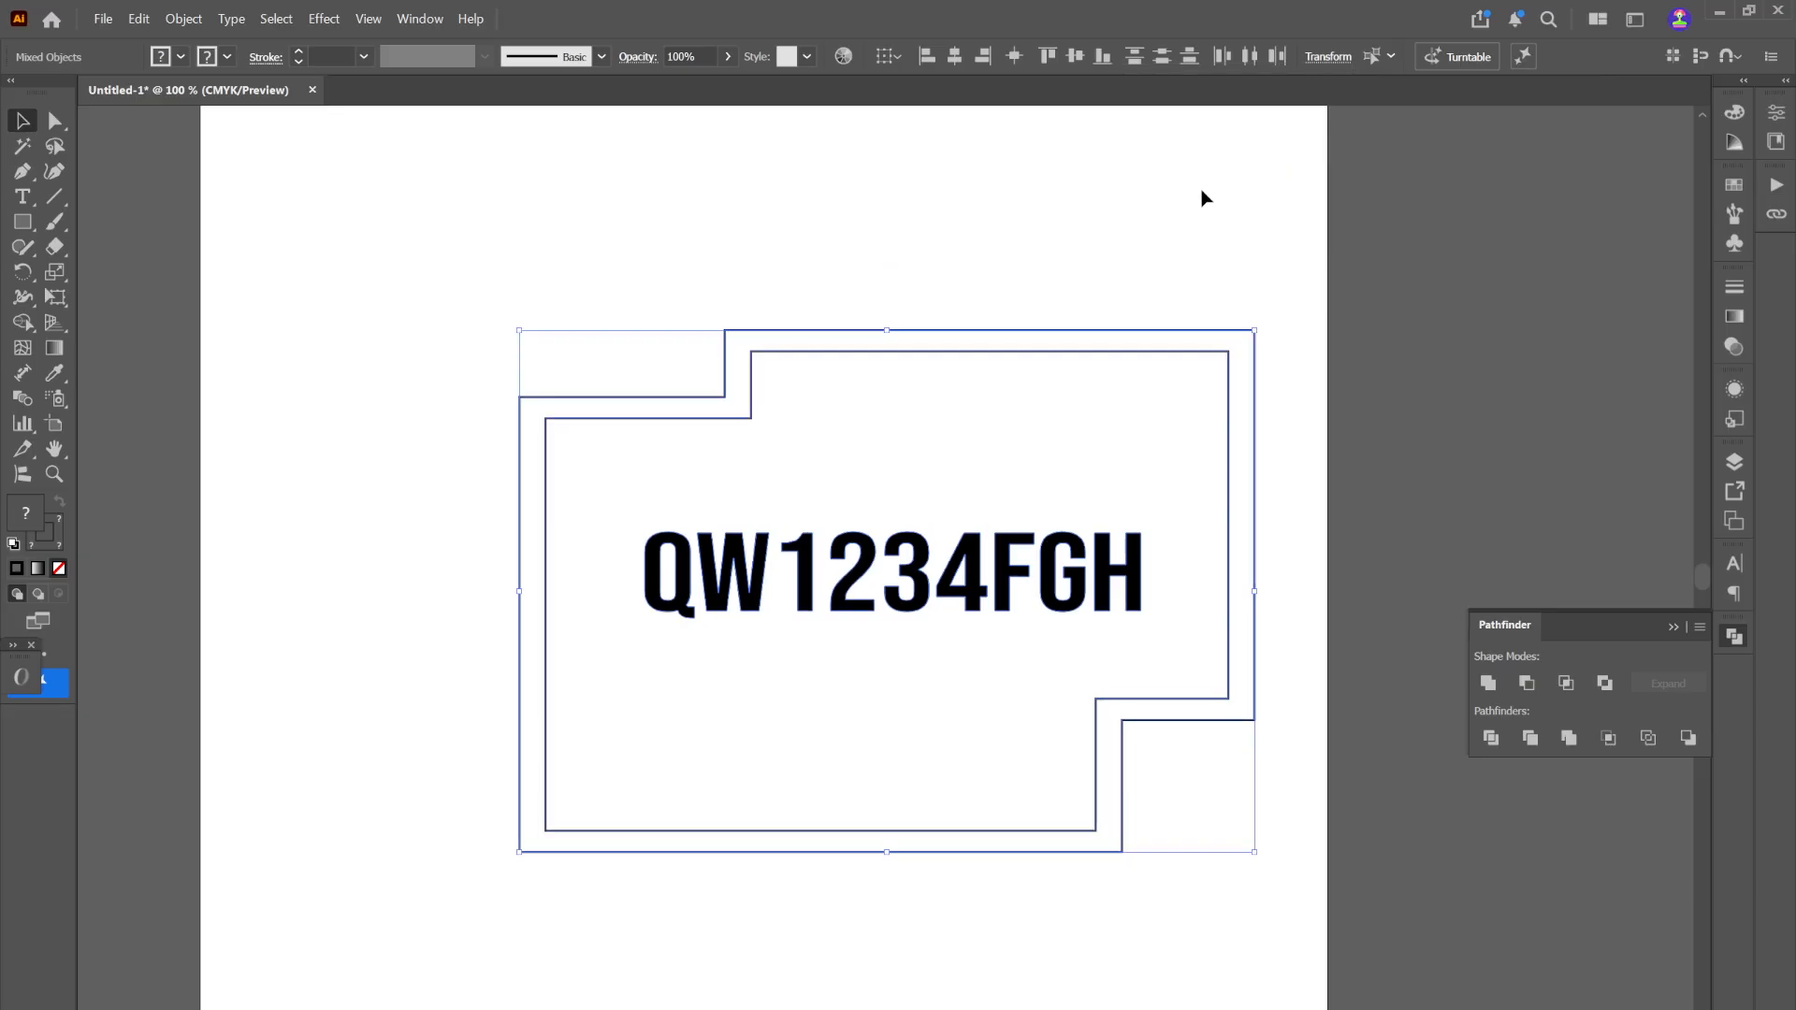
key("ctrl+z")
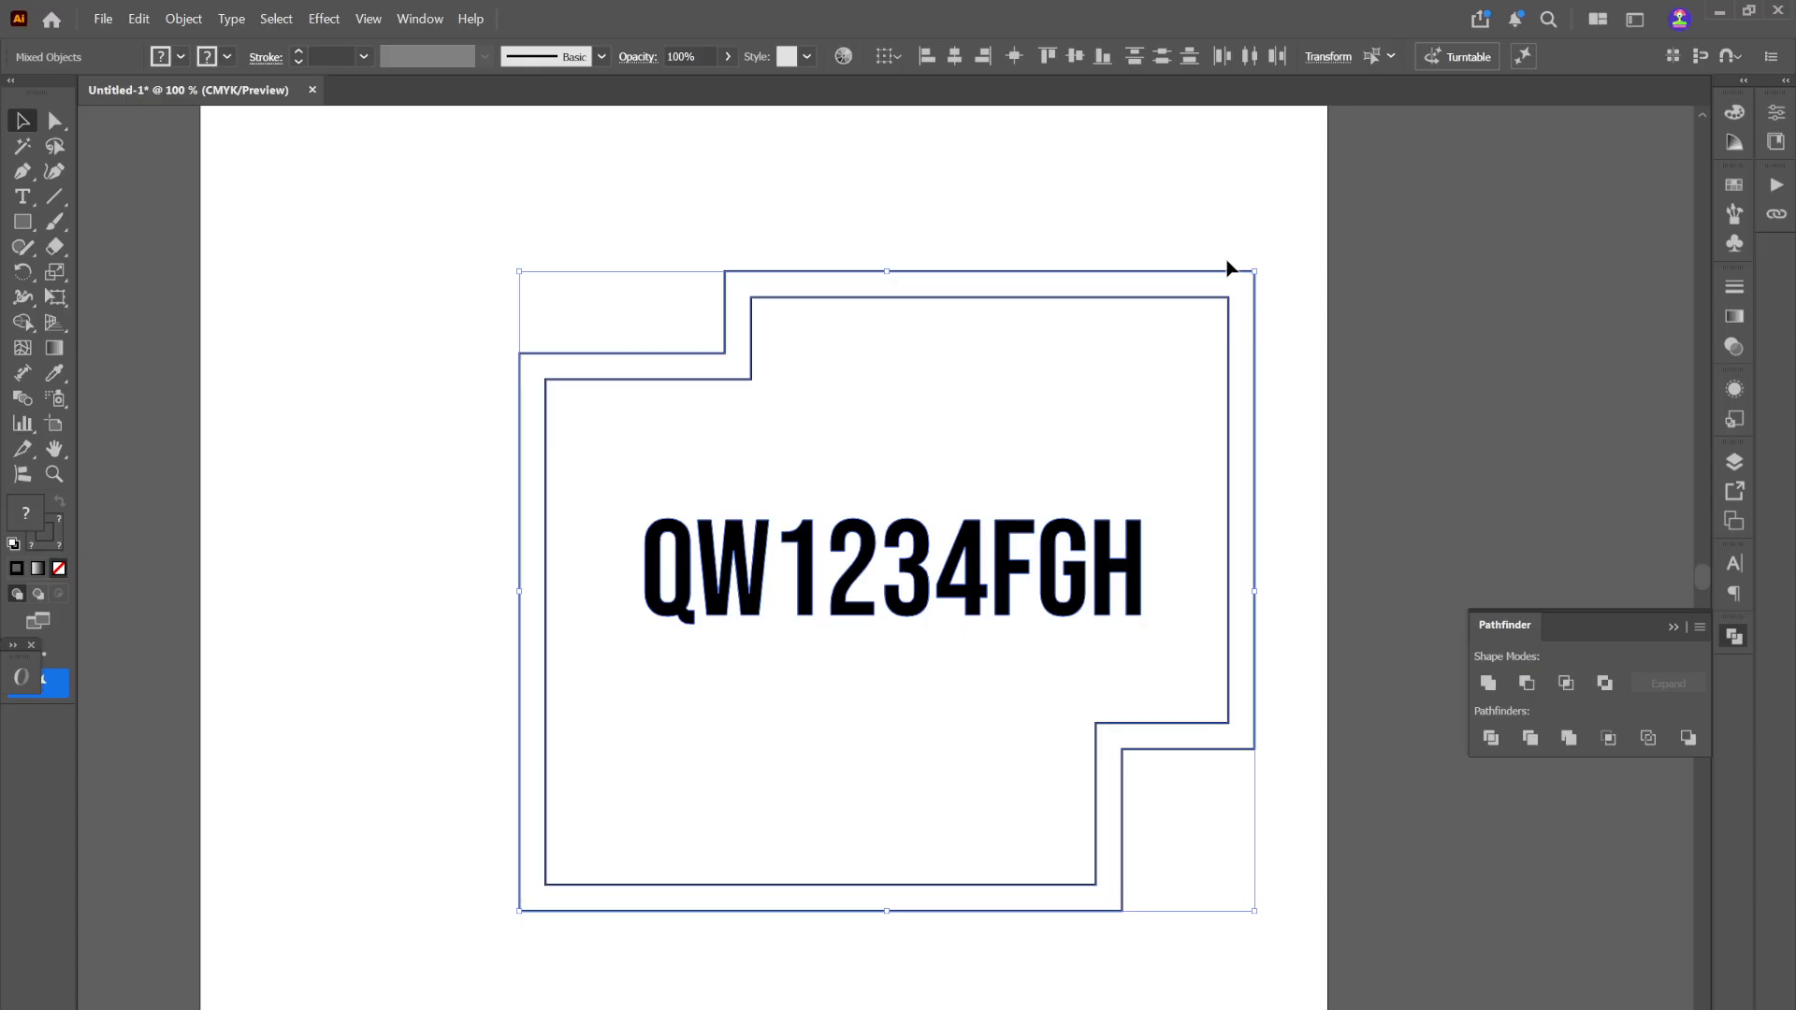
left_click(382, 370)
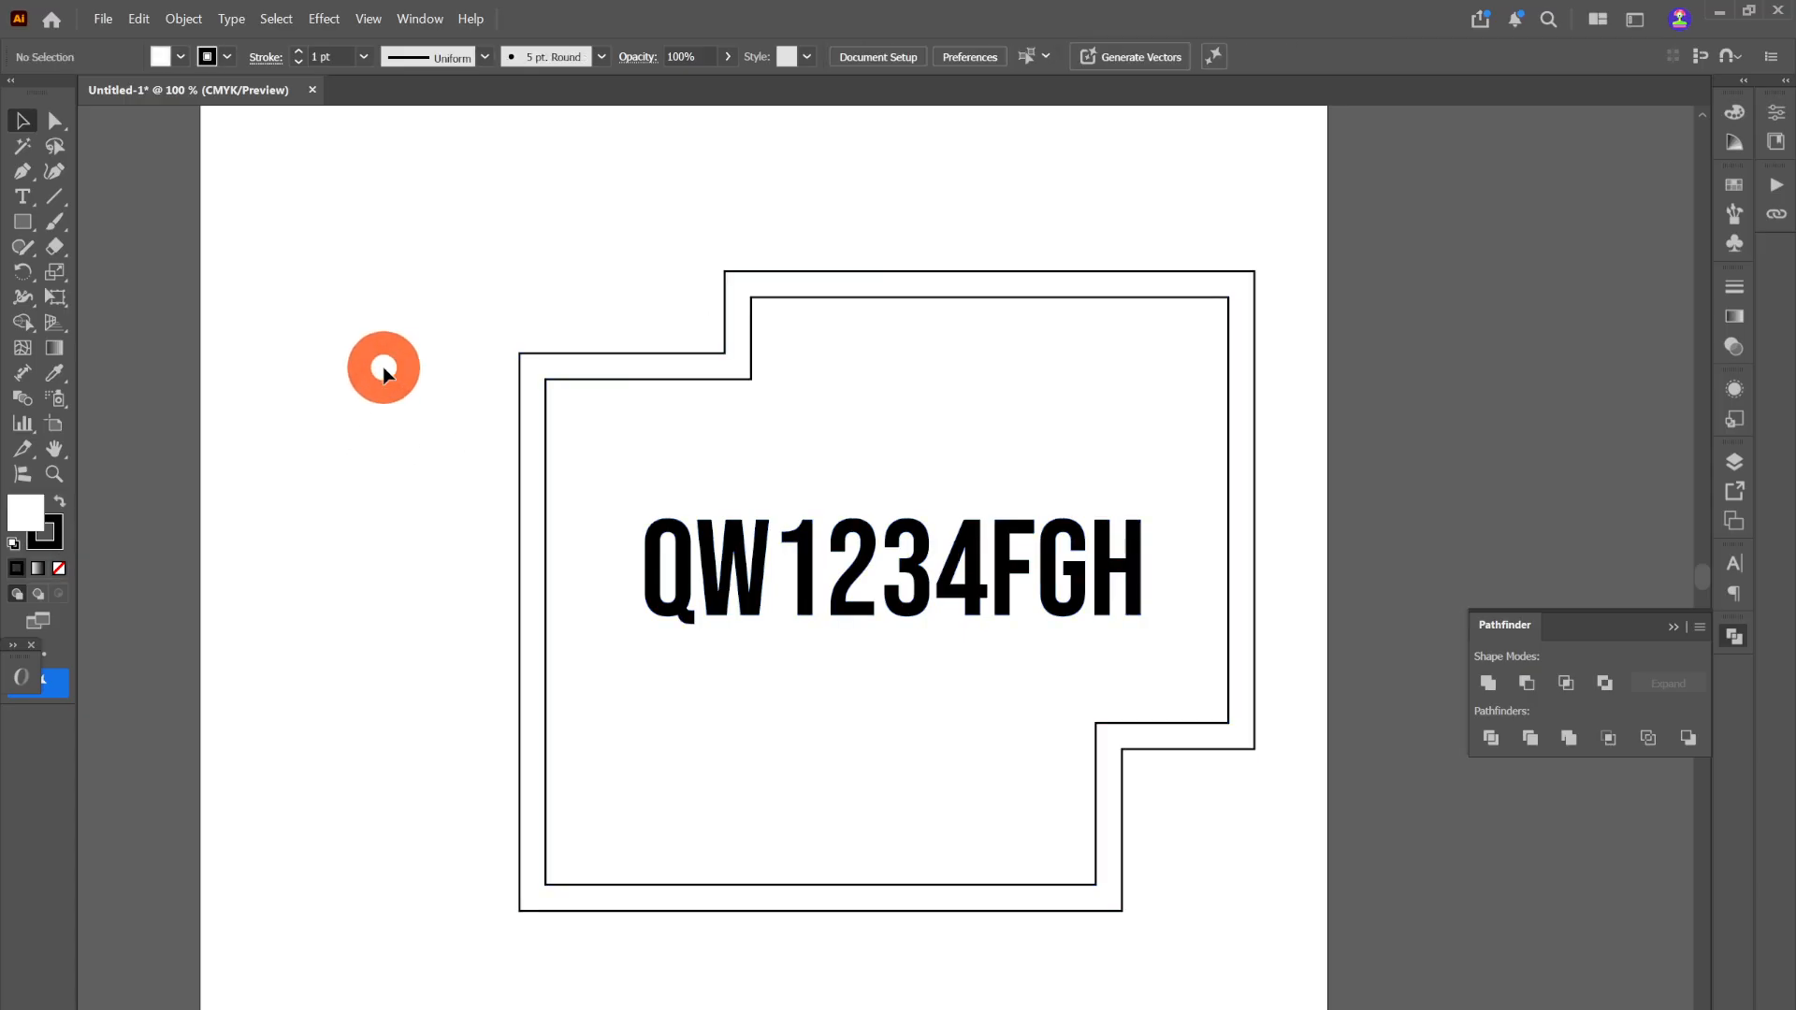
Step: Export the artwork as a DXF to the Downloads folder, using a long row of 1s as the file name
left_click(103, 19)
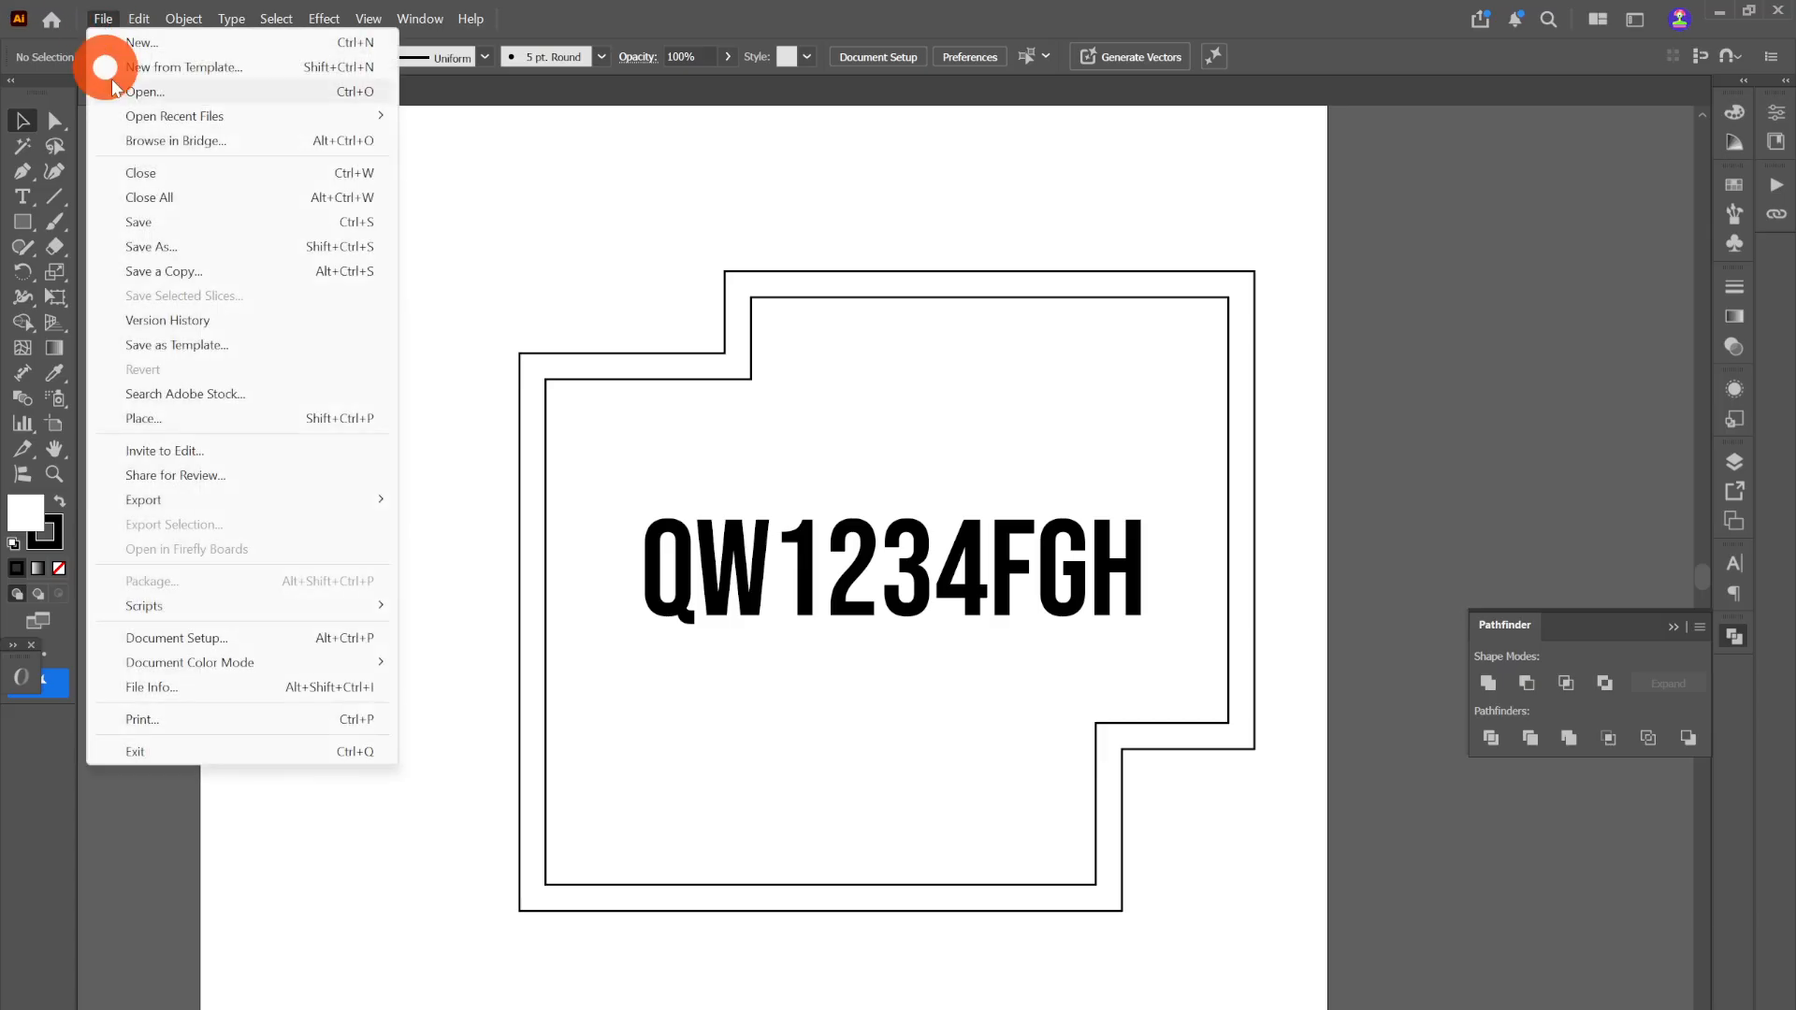
left_click(194, 500)
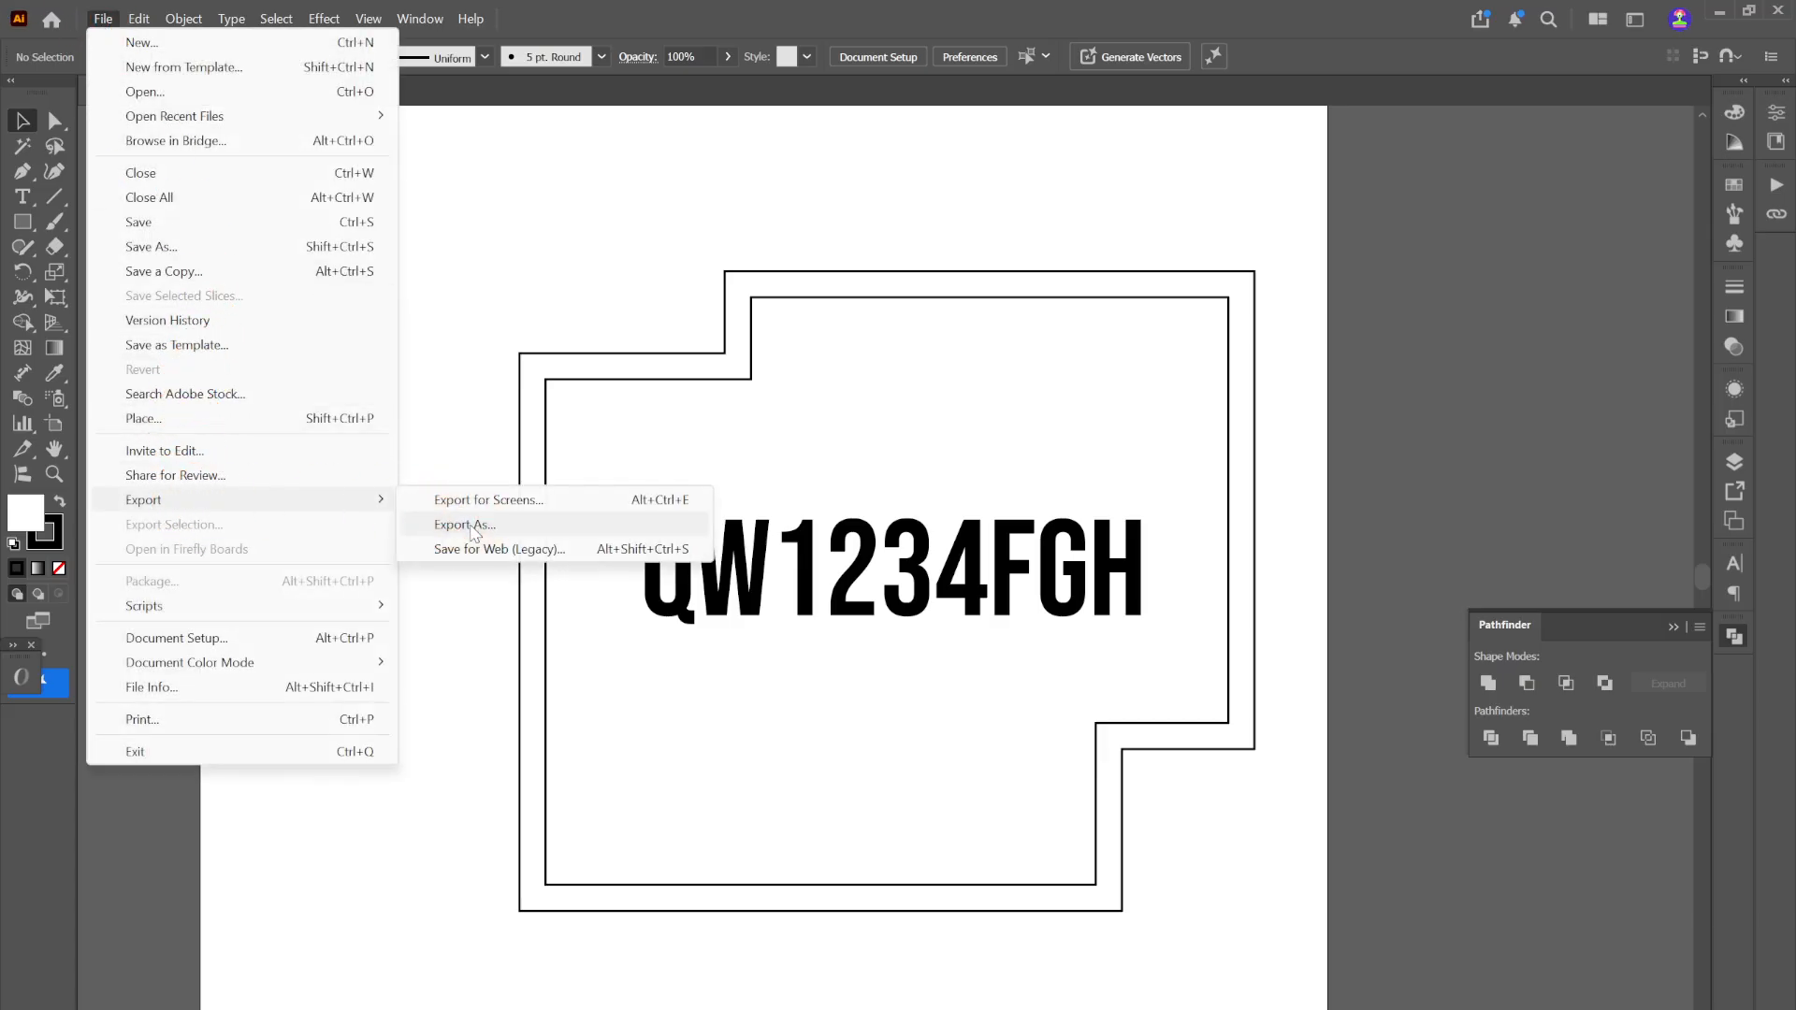
left_click(479, 529)
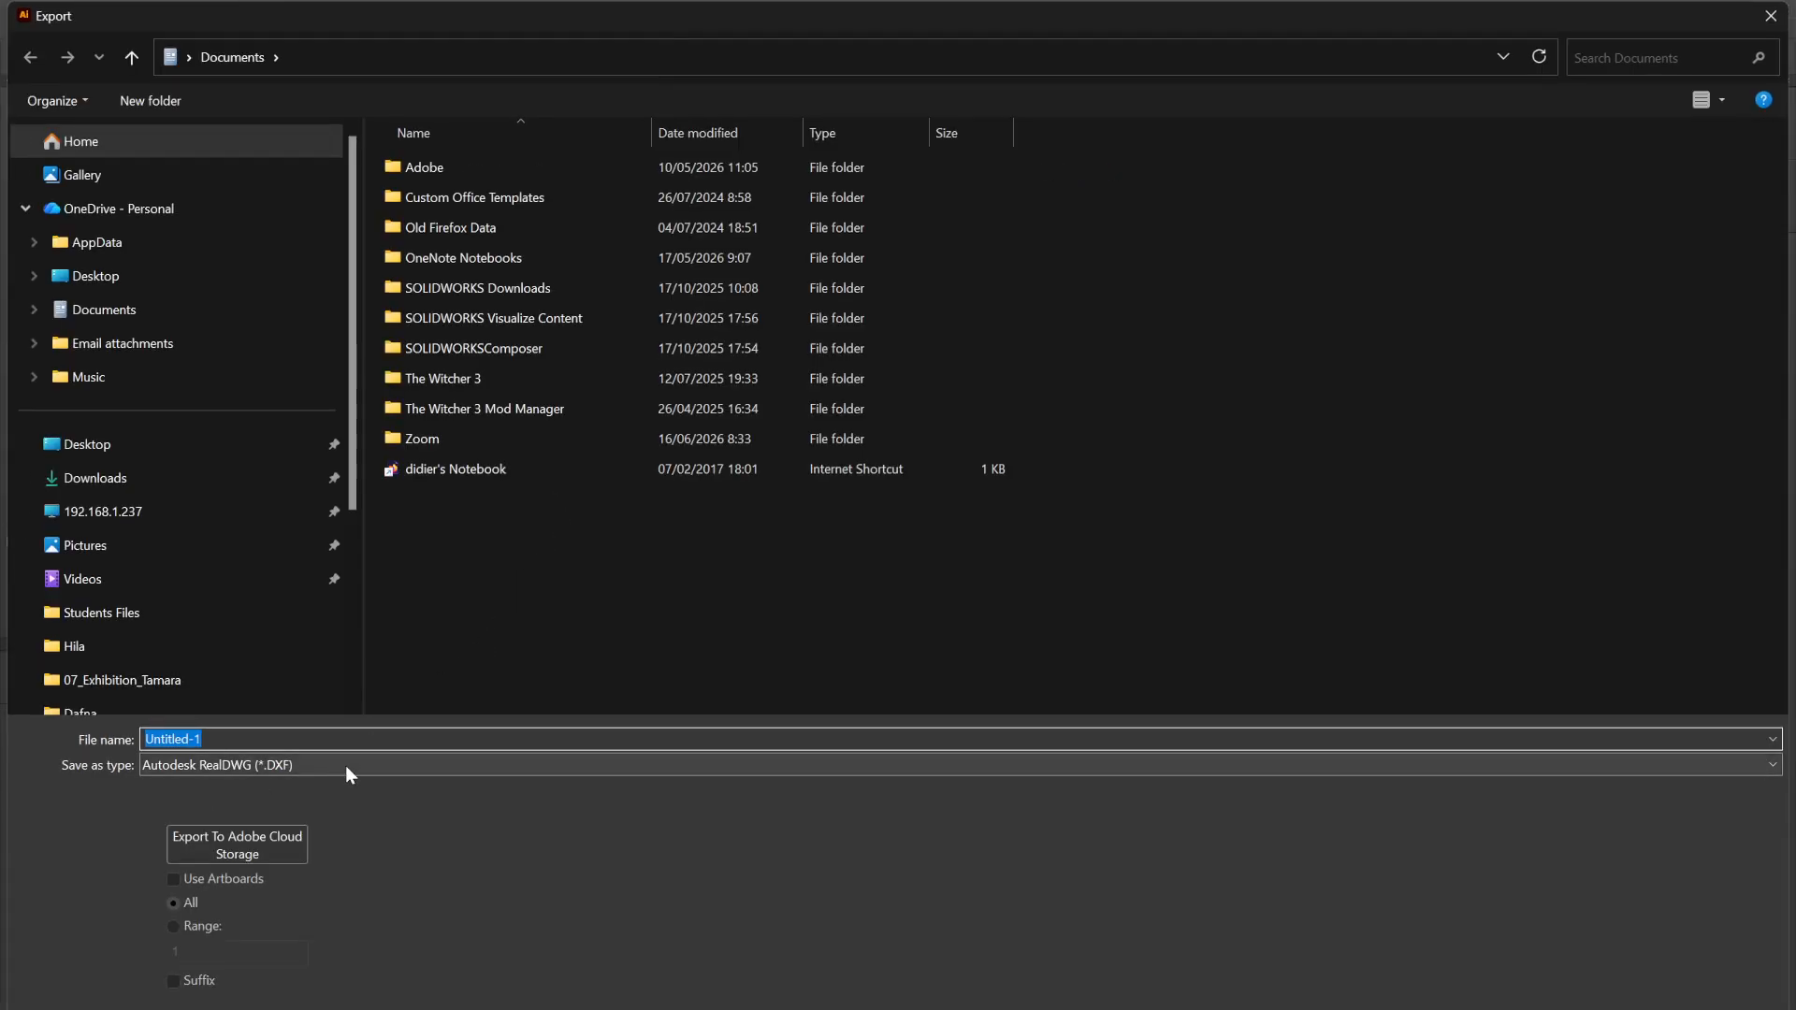
type("test-1")
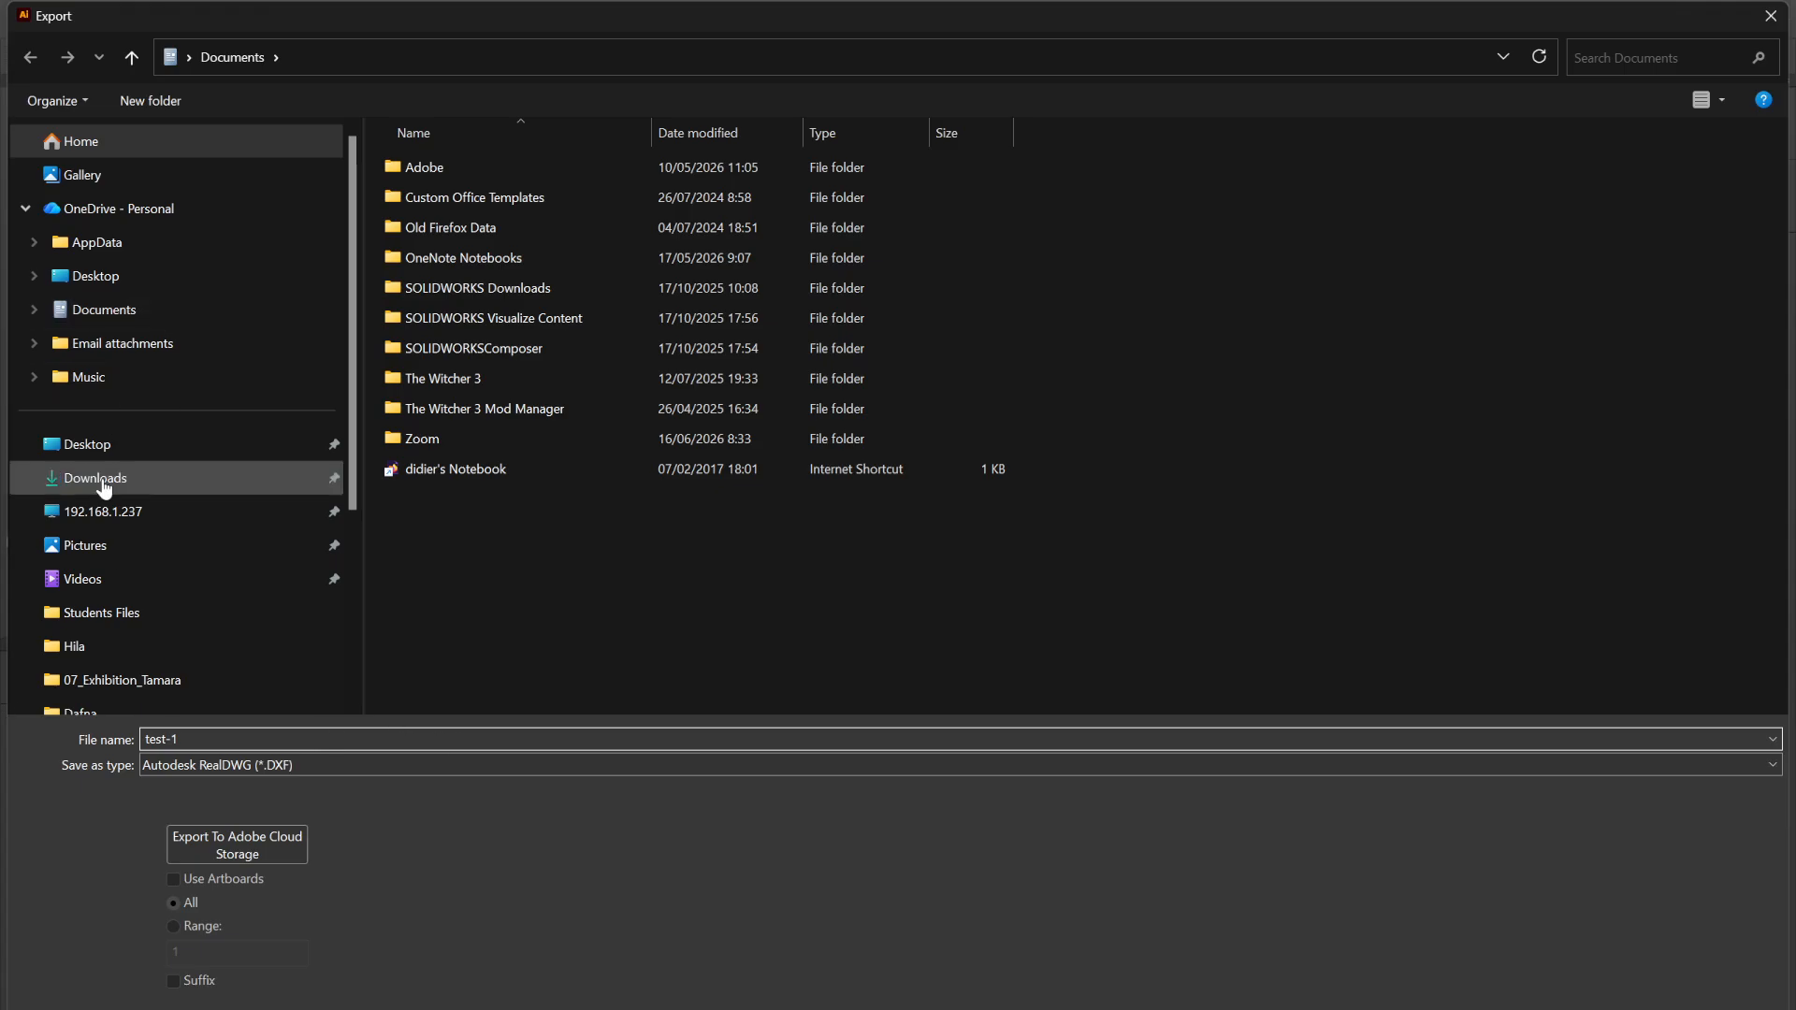
left_click(203, 481)
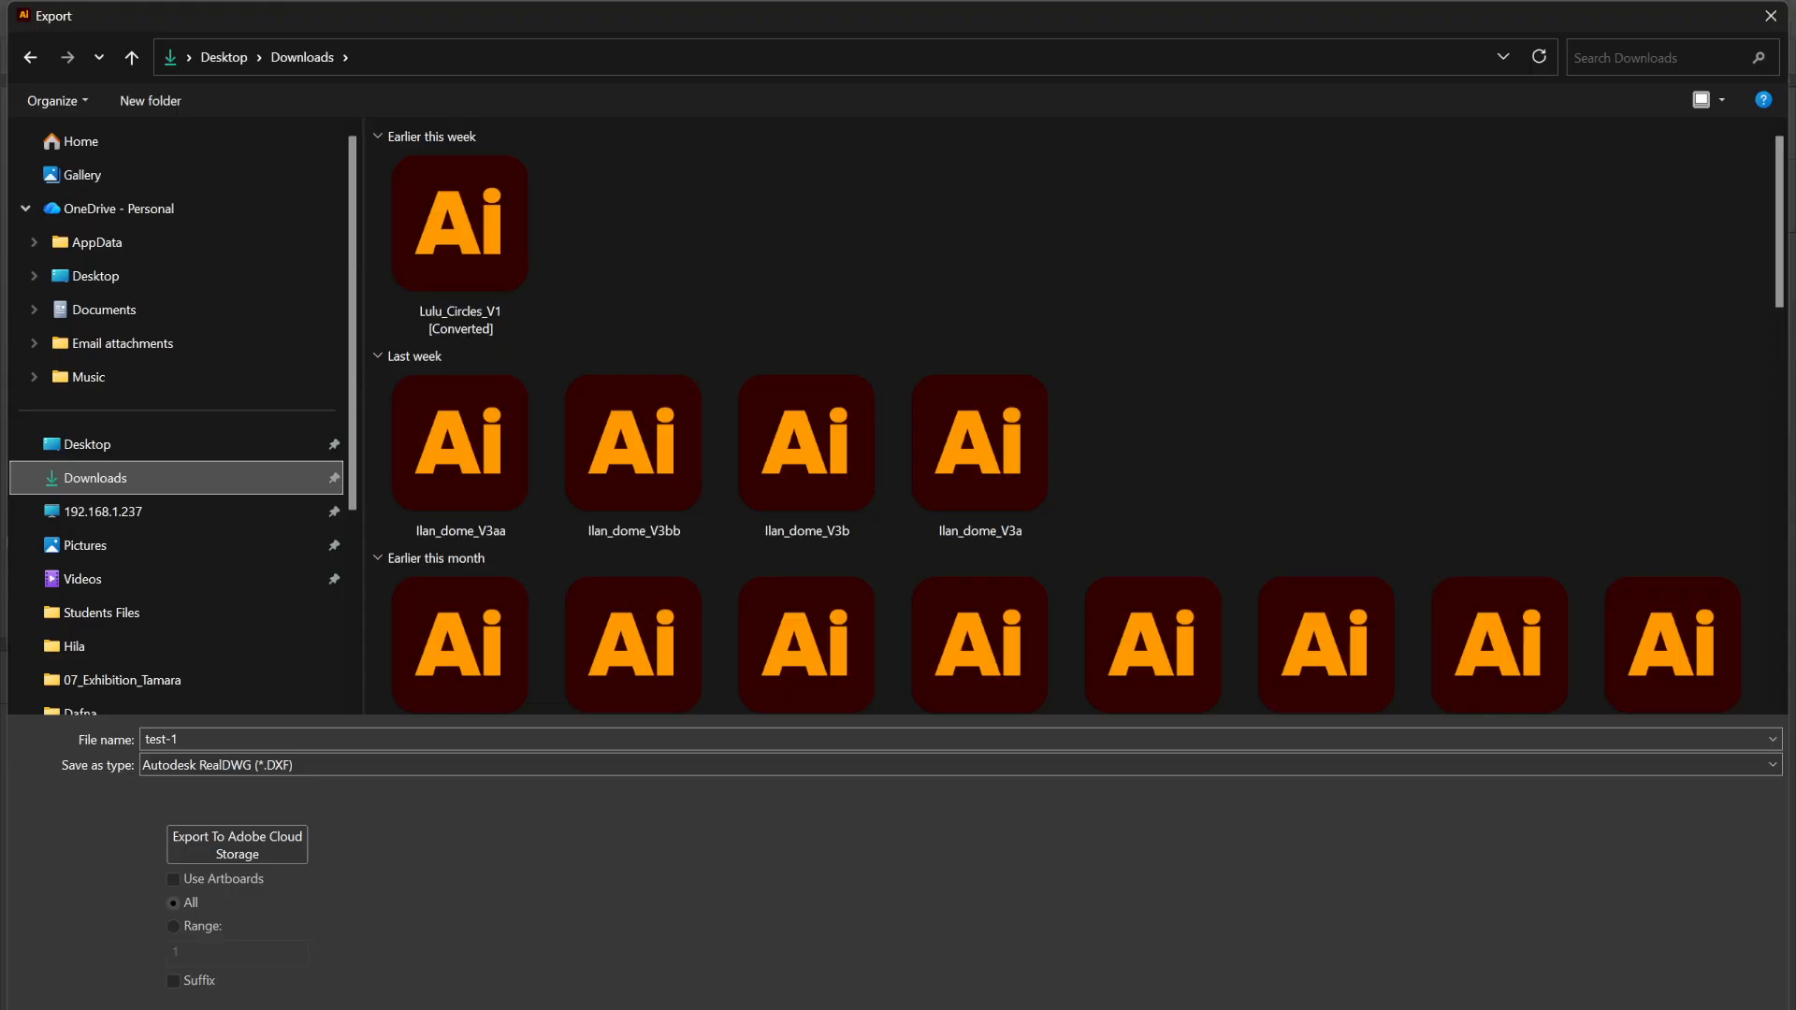
left_click(686, 733)
type("1")
left_click(1208, 968)
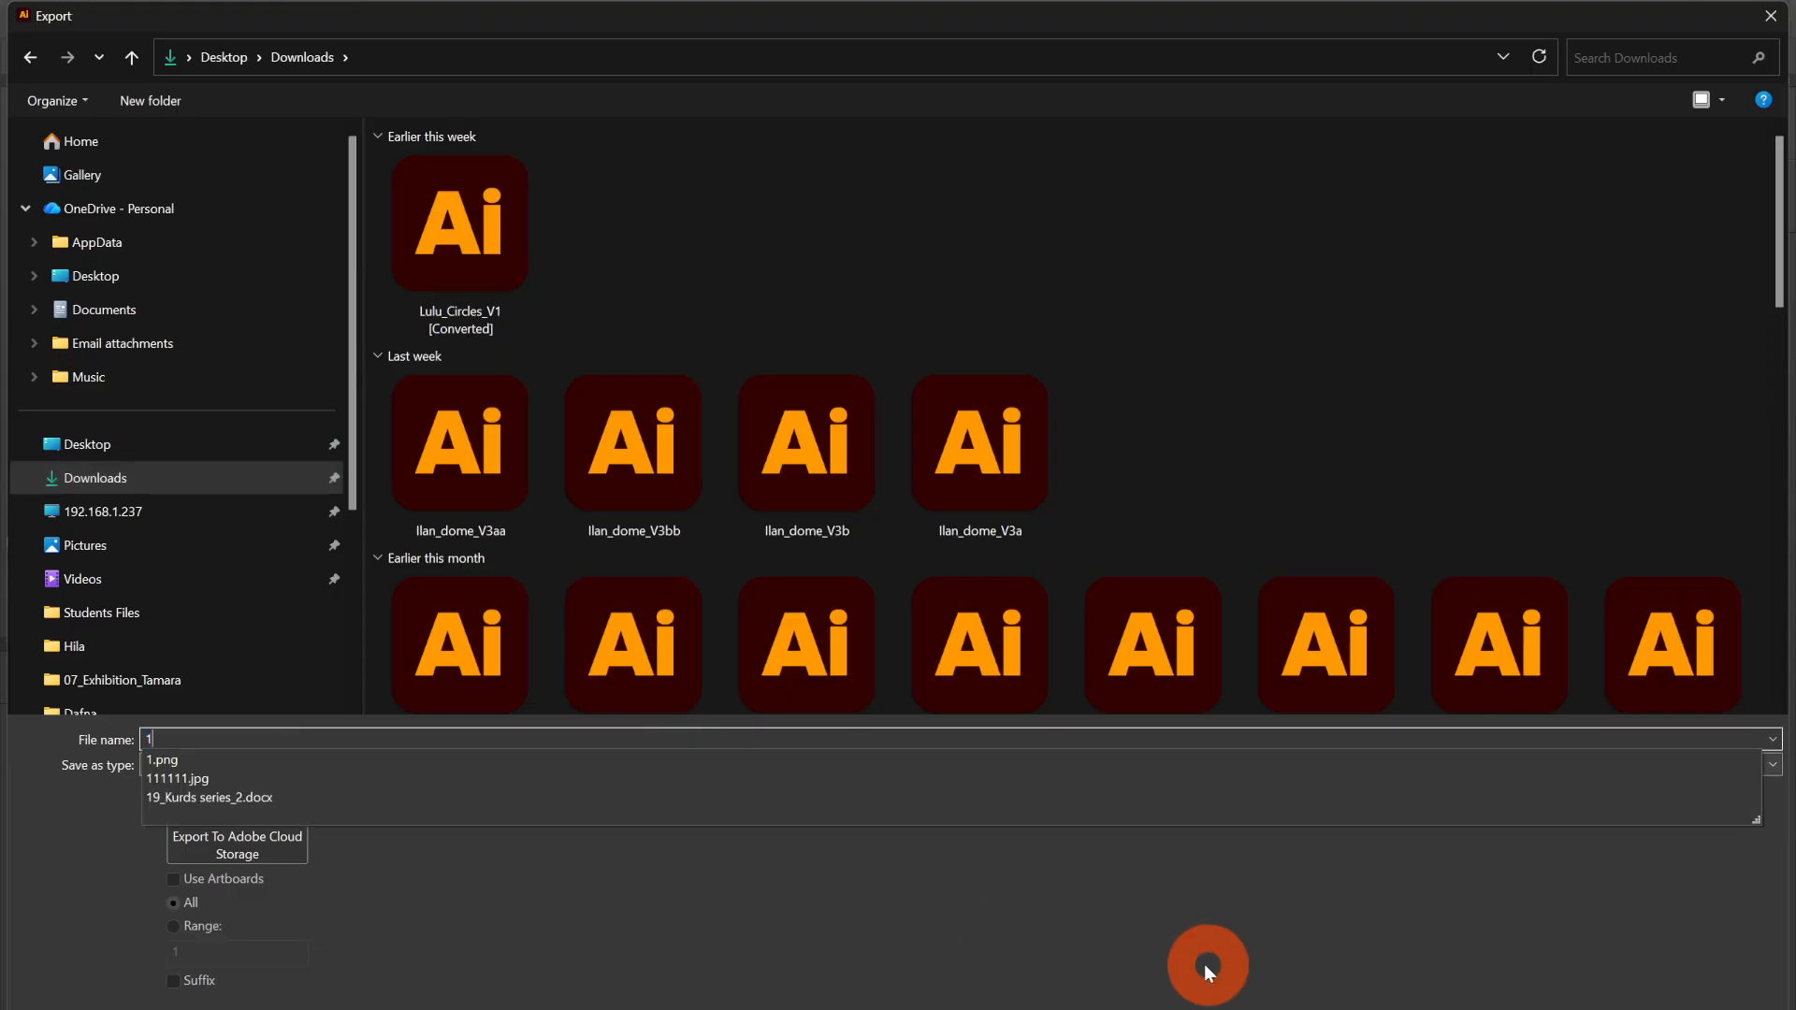
type("11111111111111111111111")
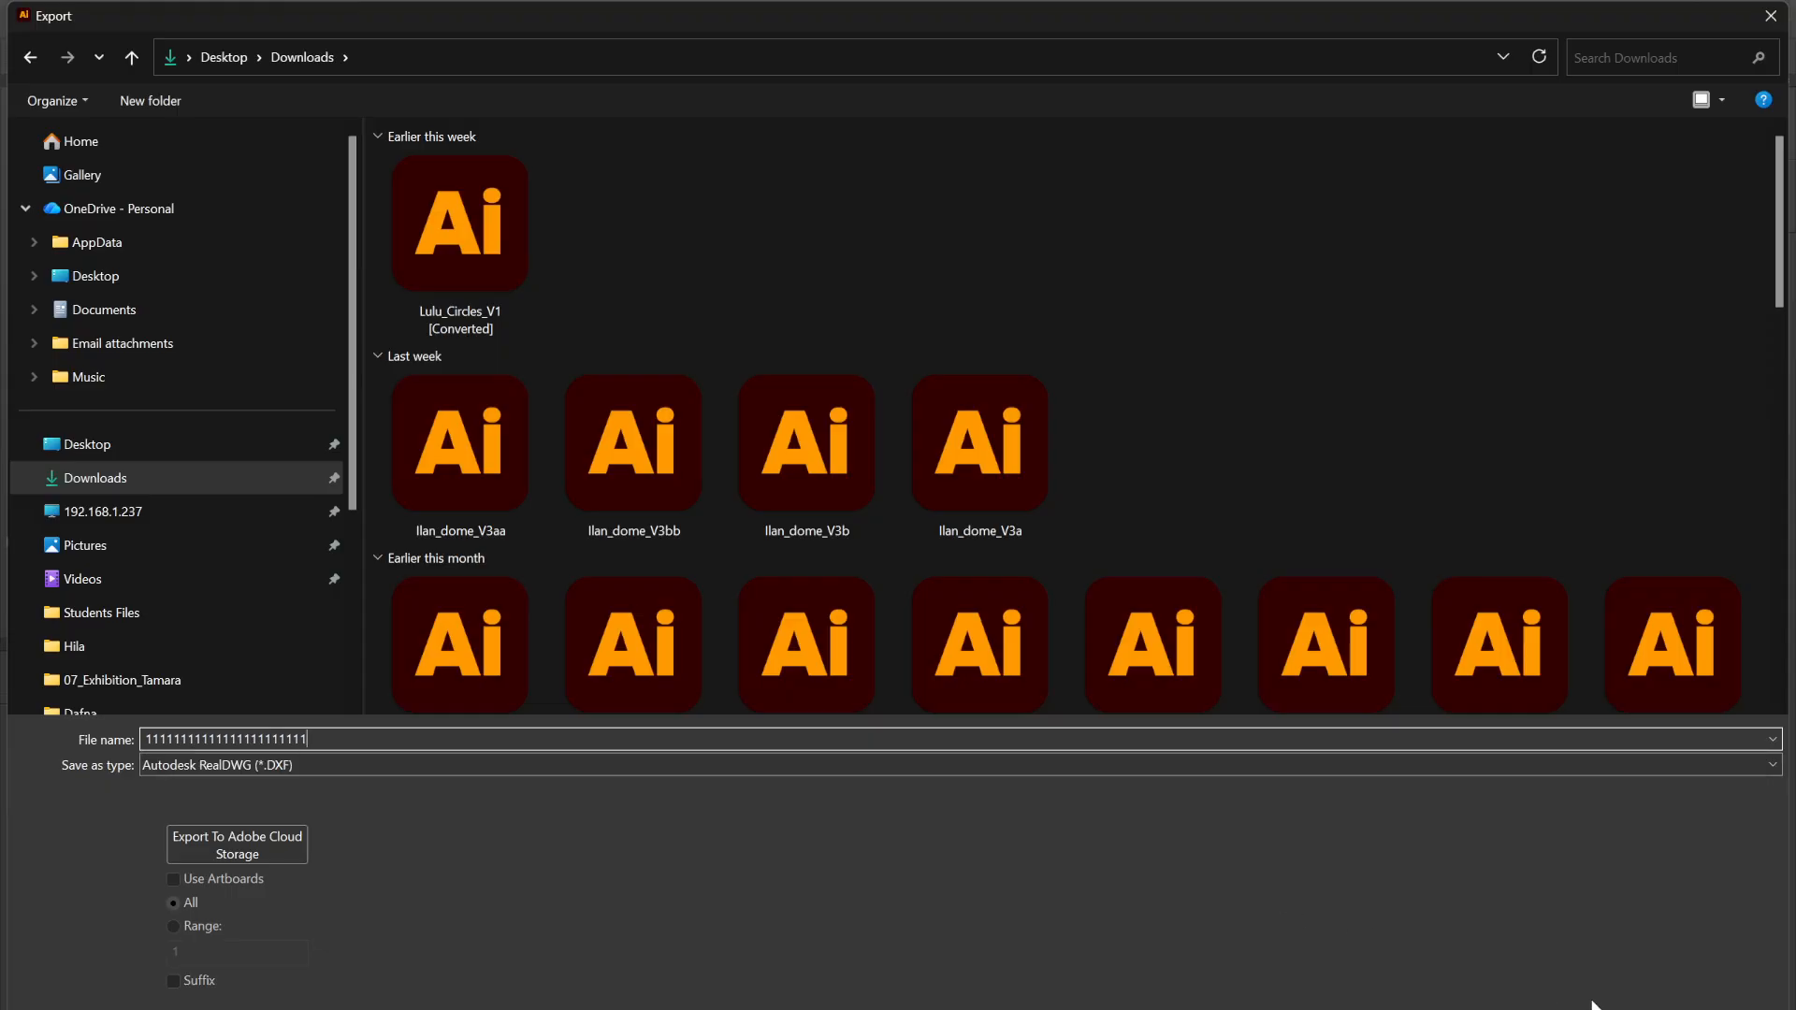
left_click(1593, 1006)
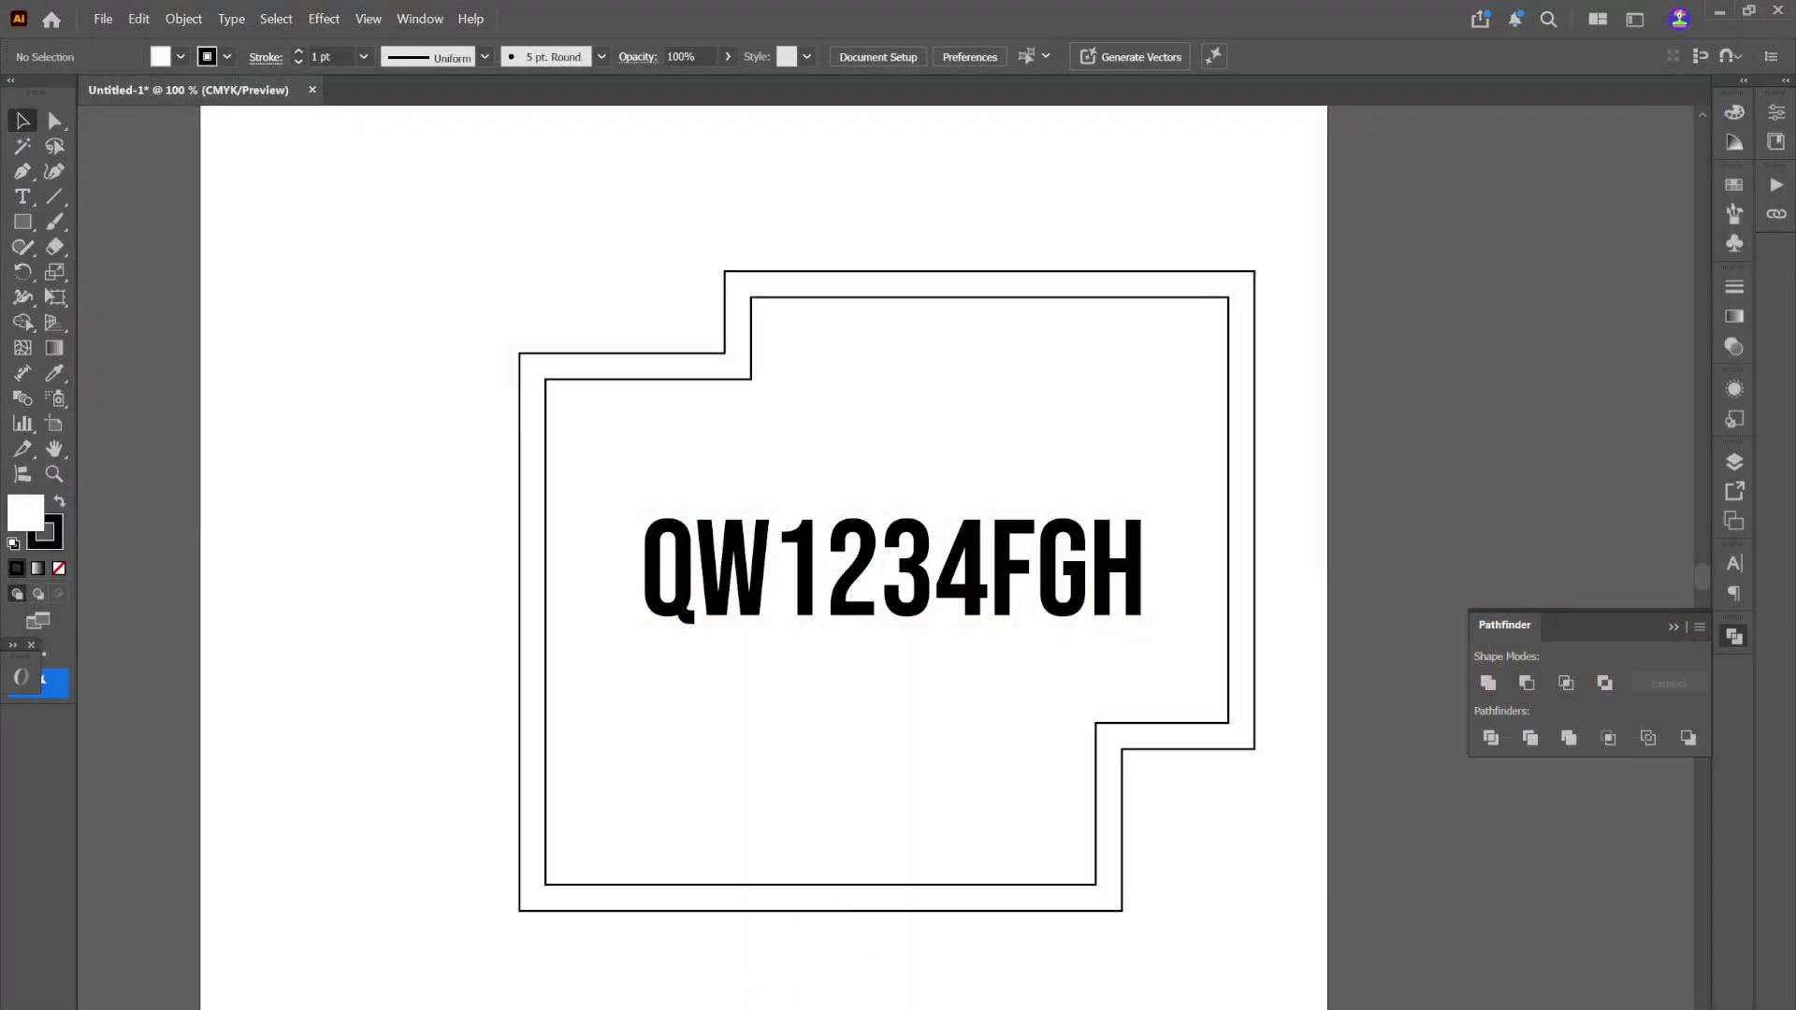
Step: Switch to File Explorer, open the Downloads folder and refresh its contents
left_click(1231, 1006)
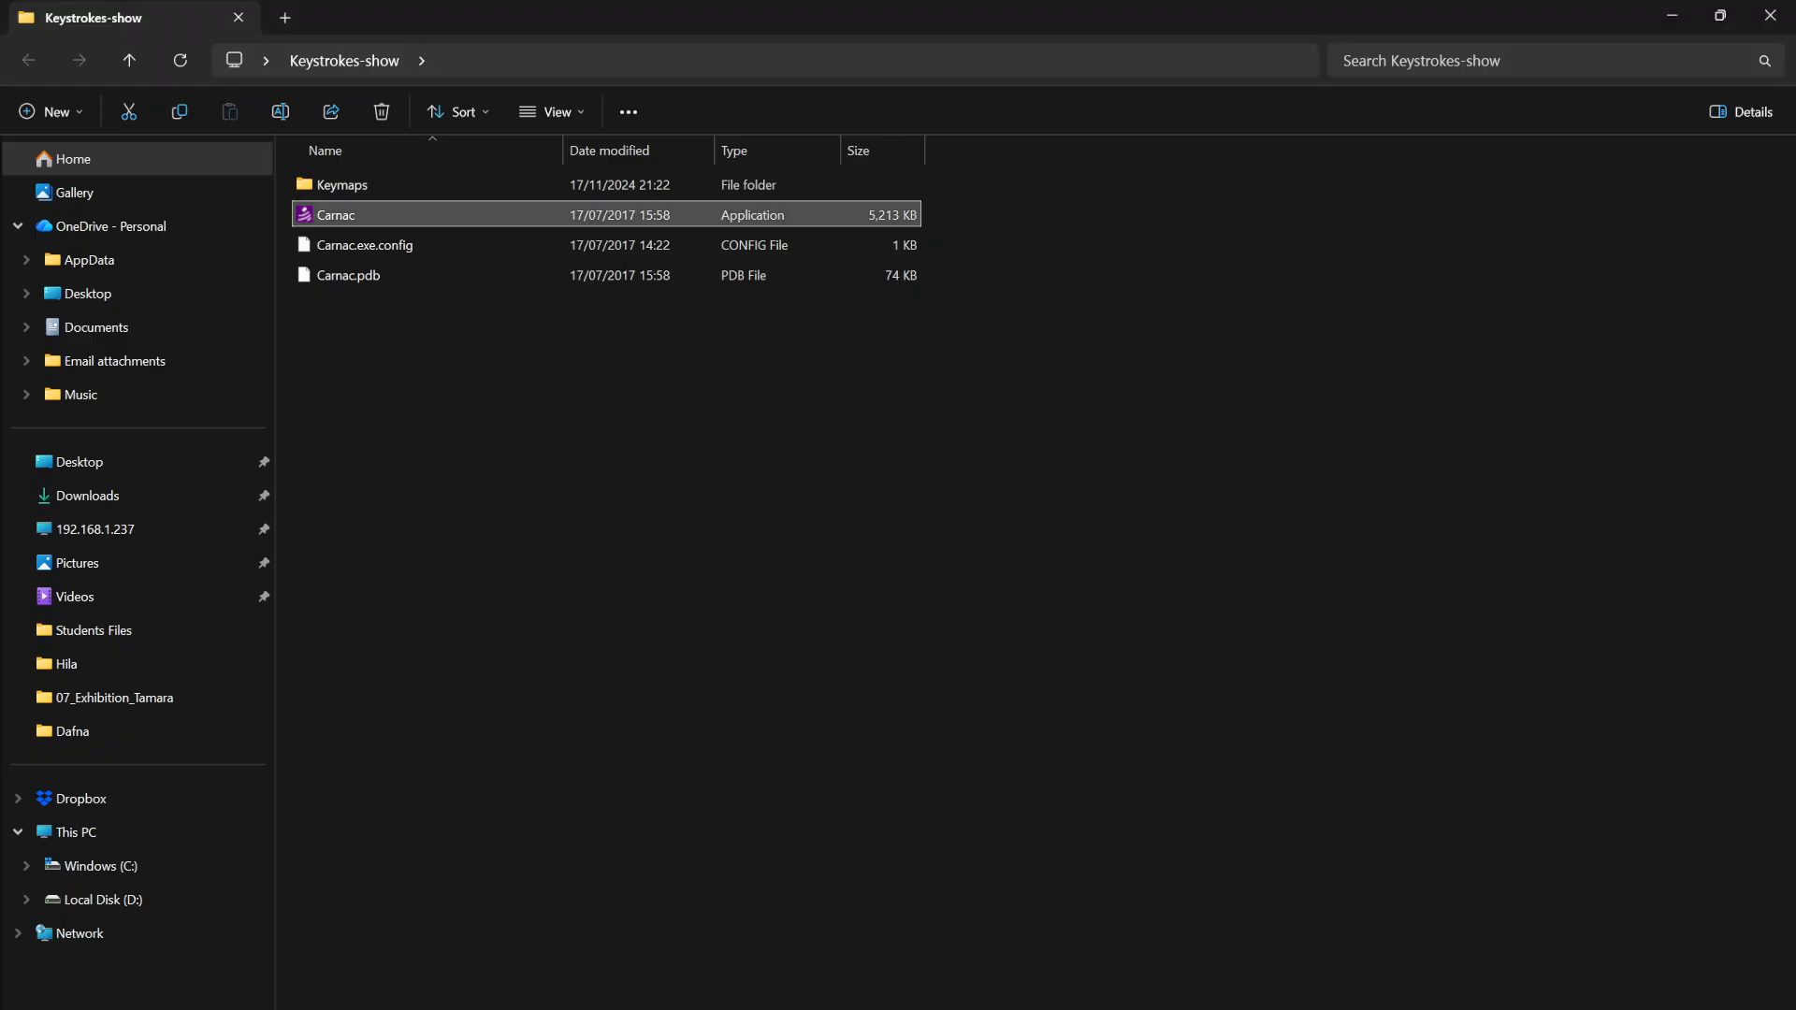
left_click(639, 566)
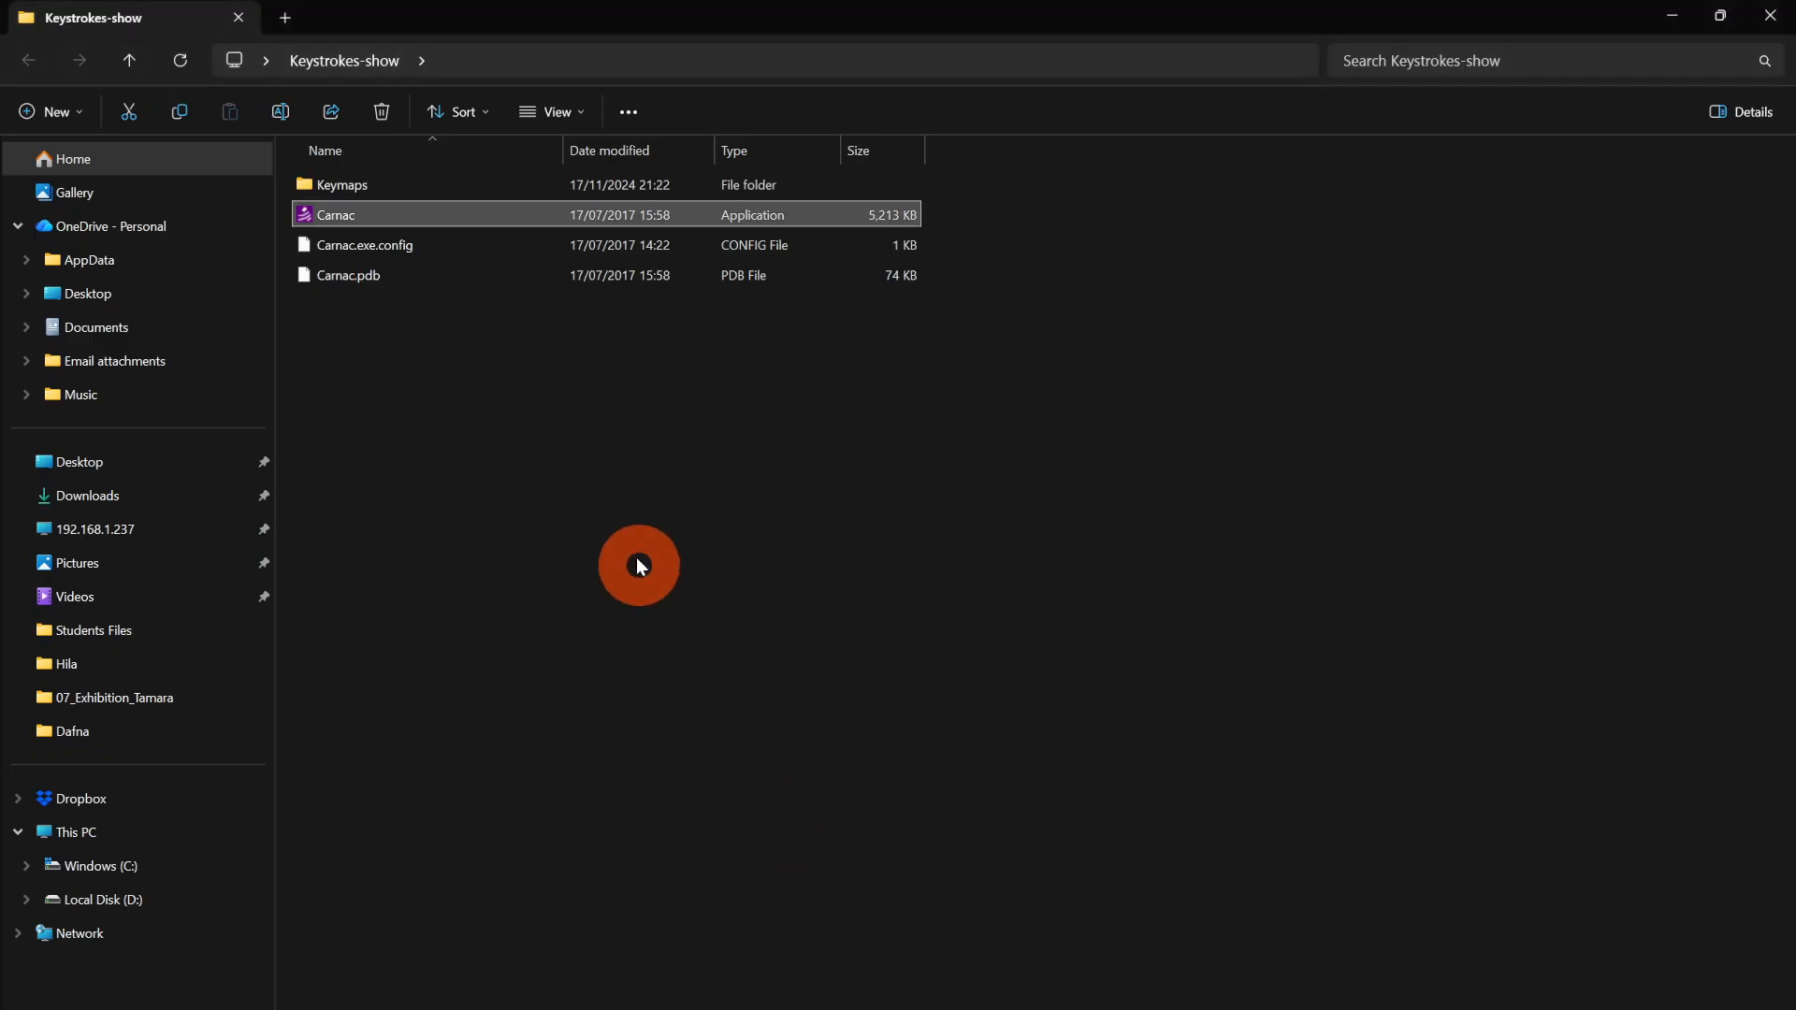
left_click(66, 493)
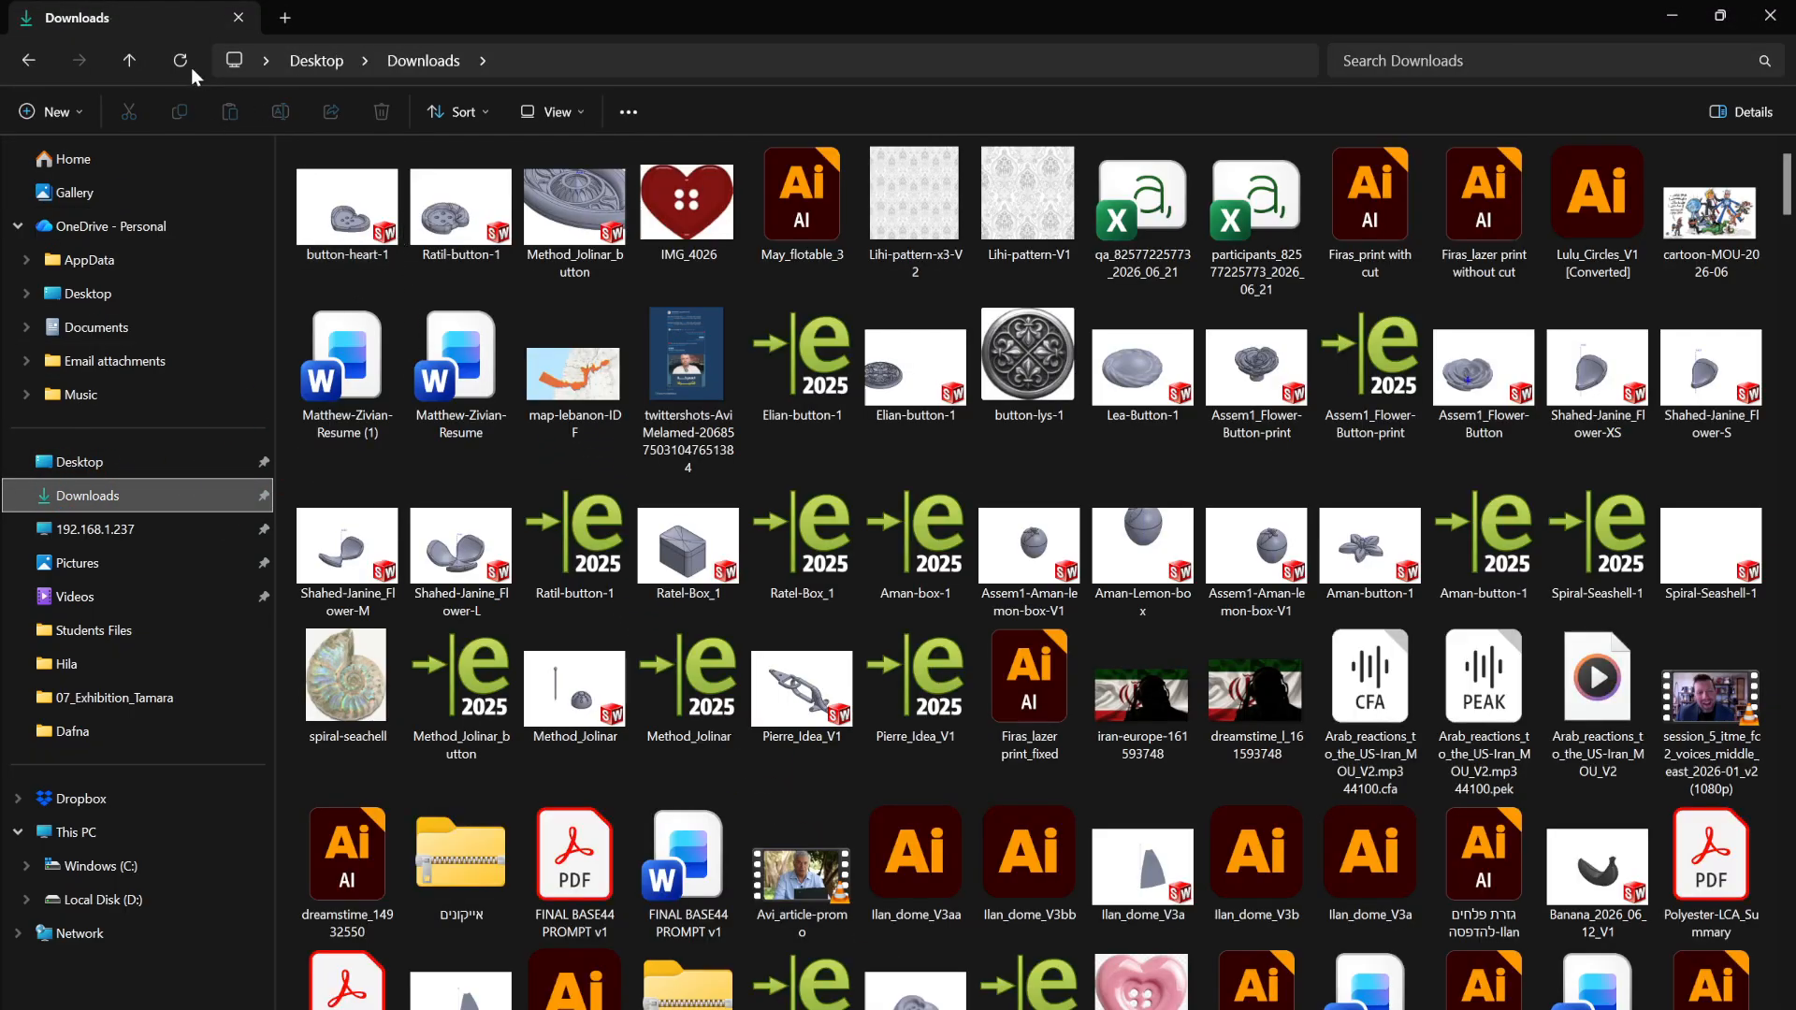
left_click(180, 61)
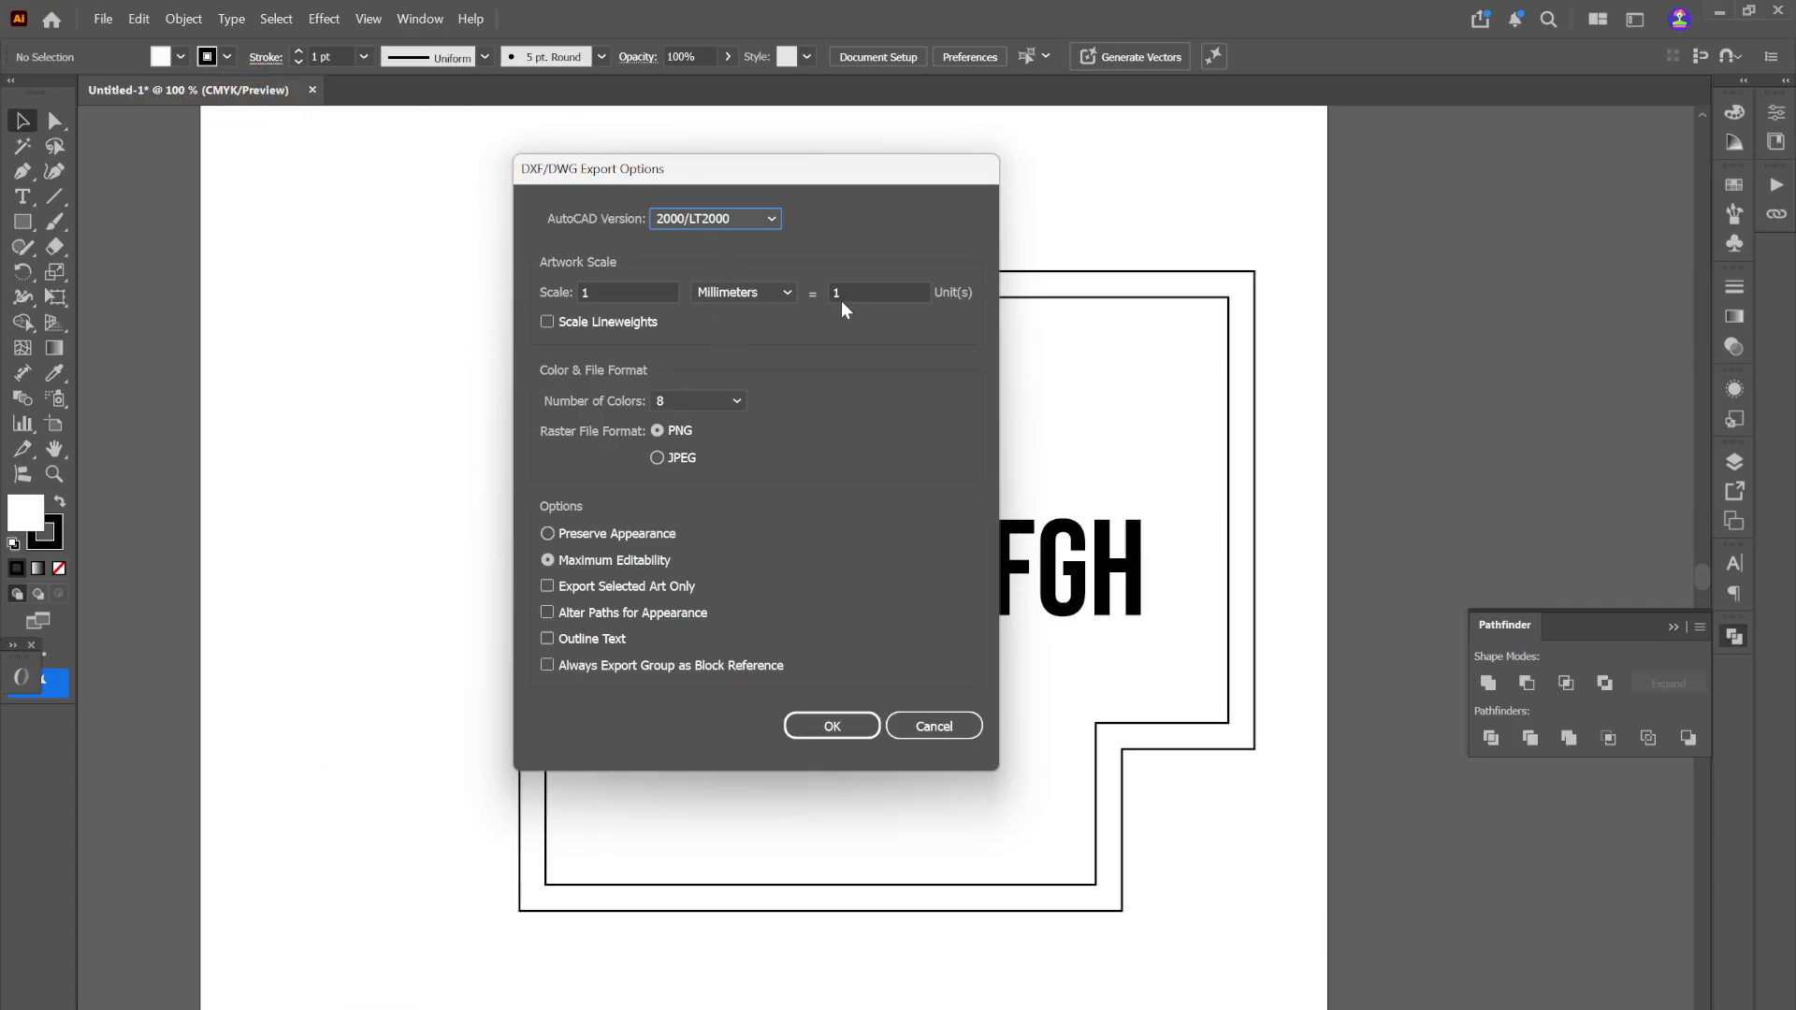
Step: Accept the DXF export options at 1 millimeter to 1 unit, and bring the exported file from Downloads into SolidWorks
left_click(834, 726)
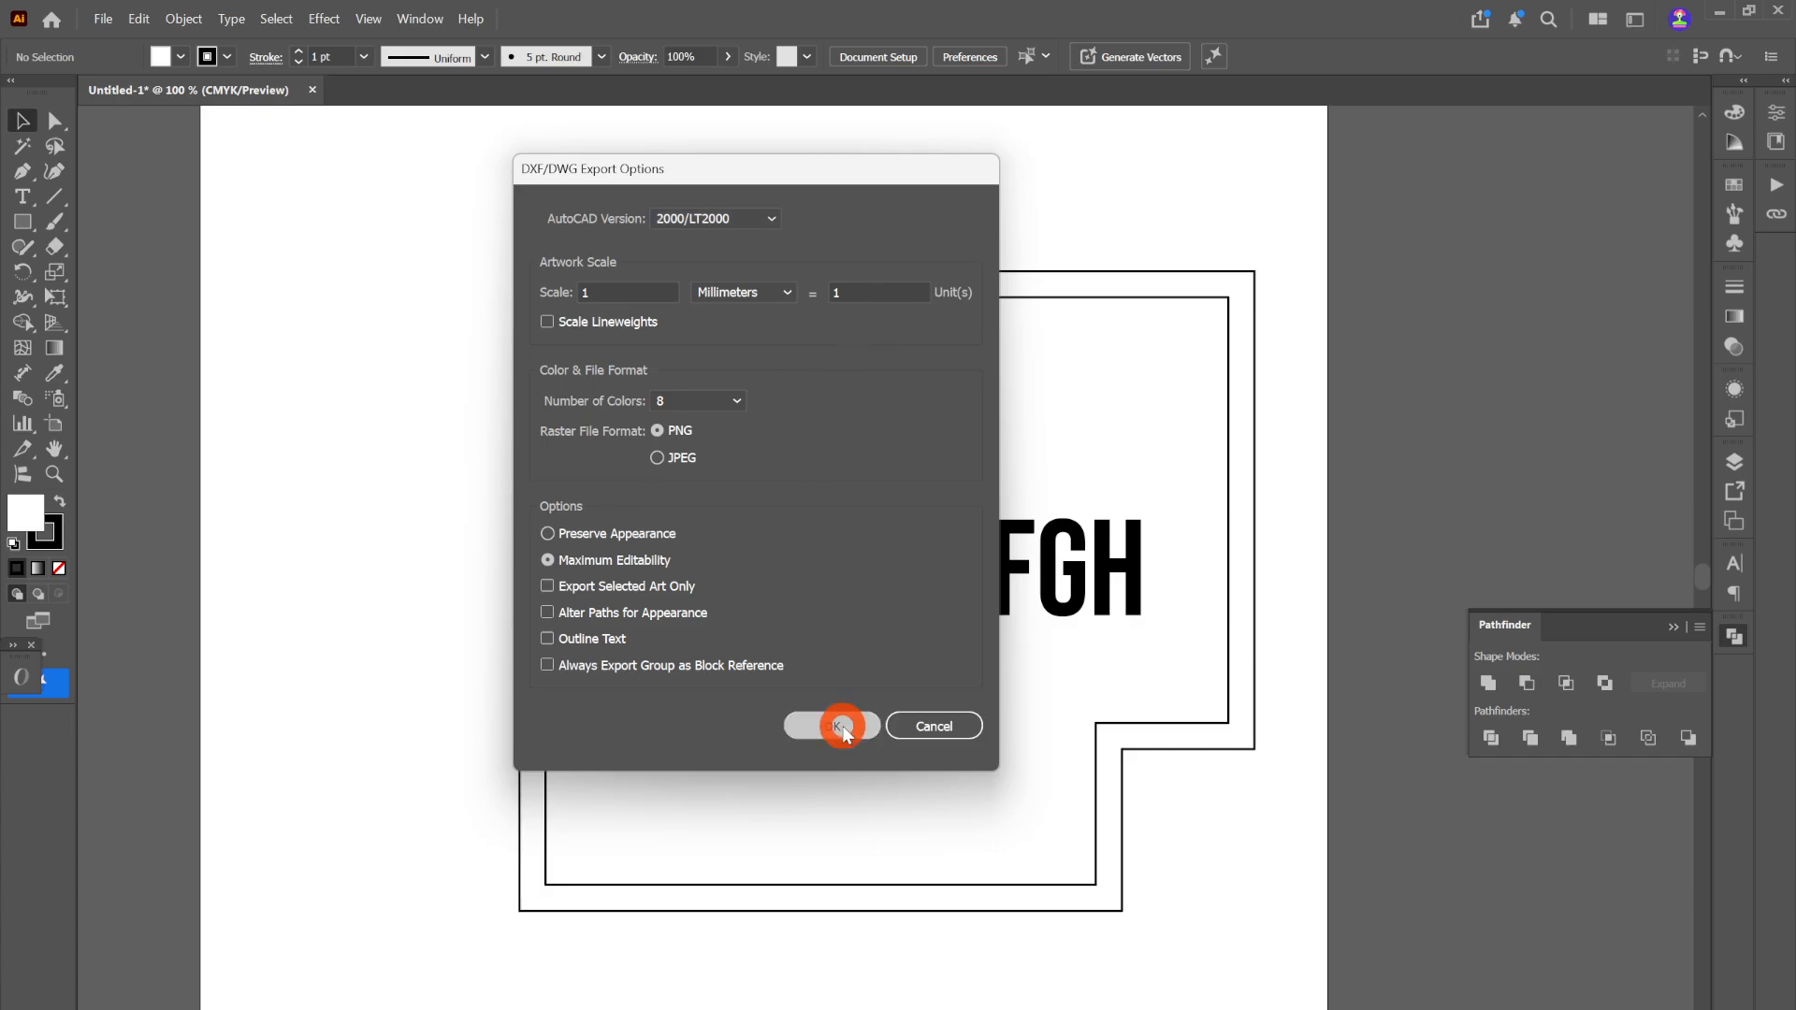
mouse_move(790, 1006)
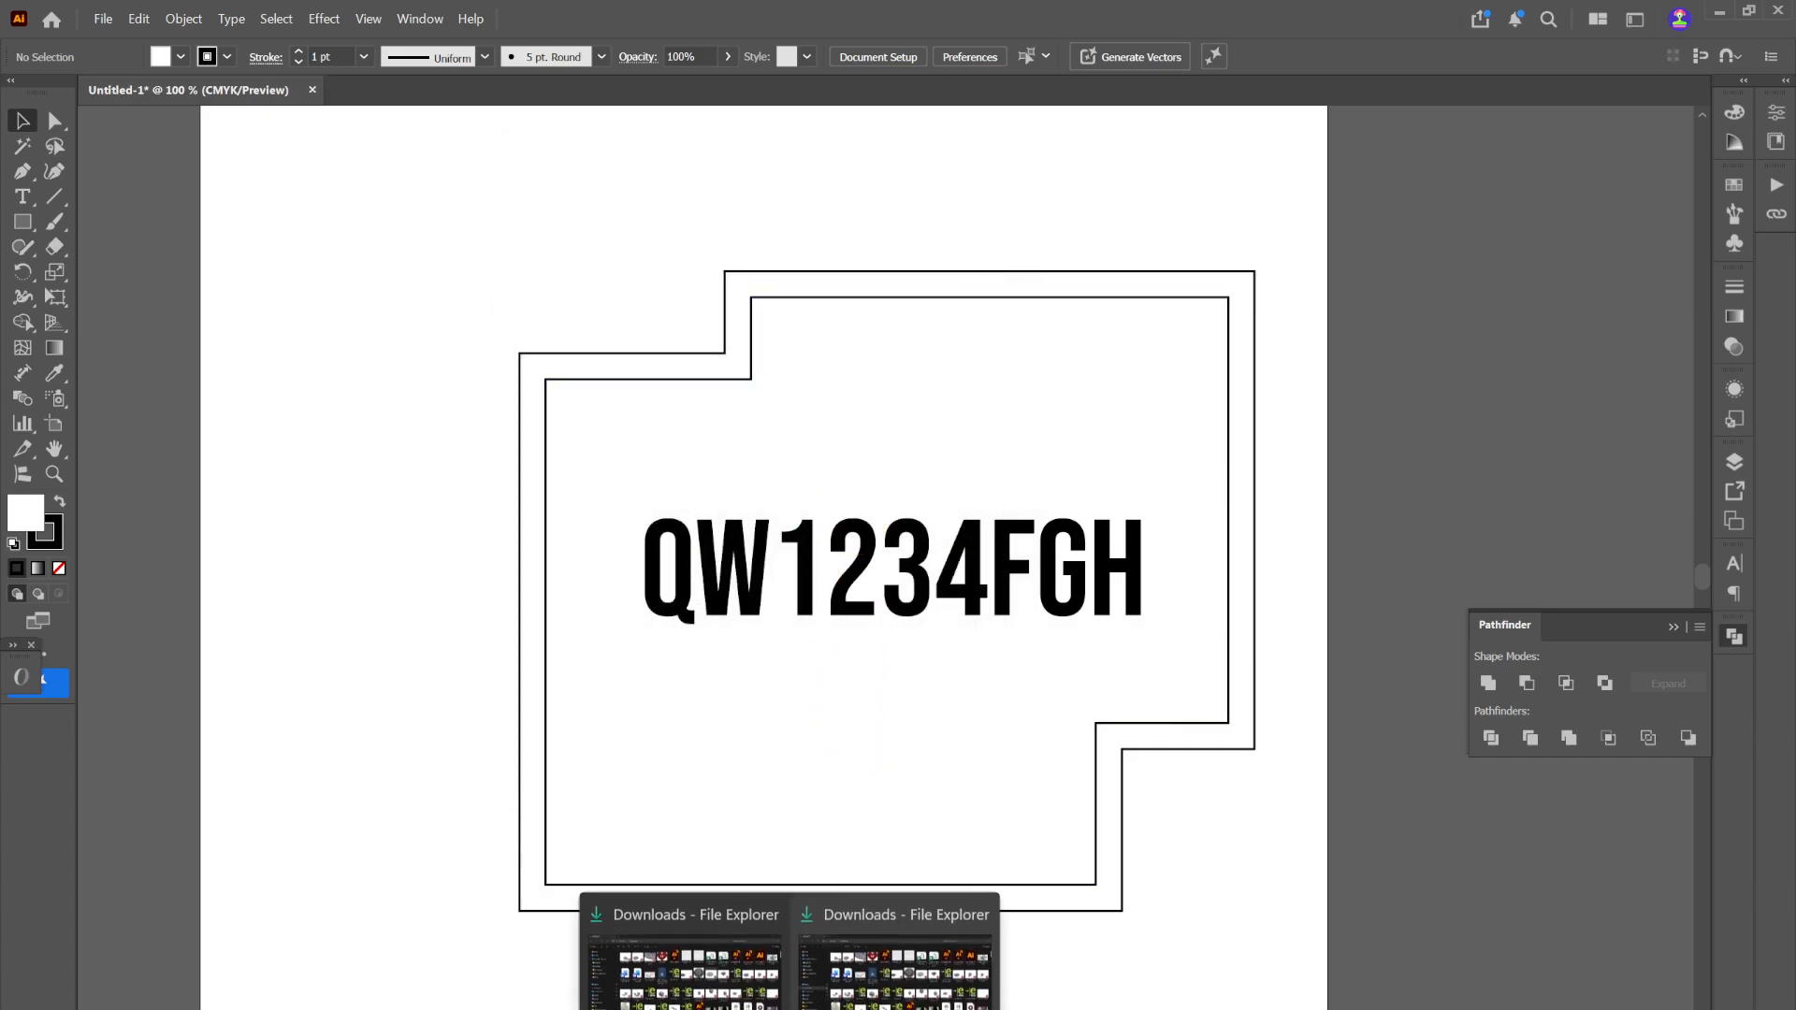
left_click(750, 926)
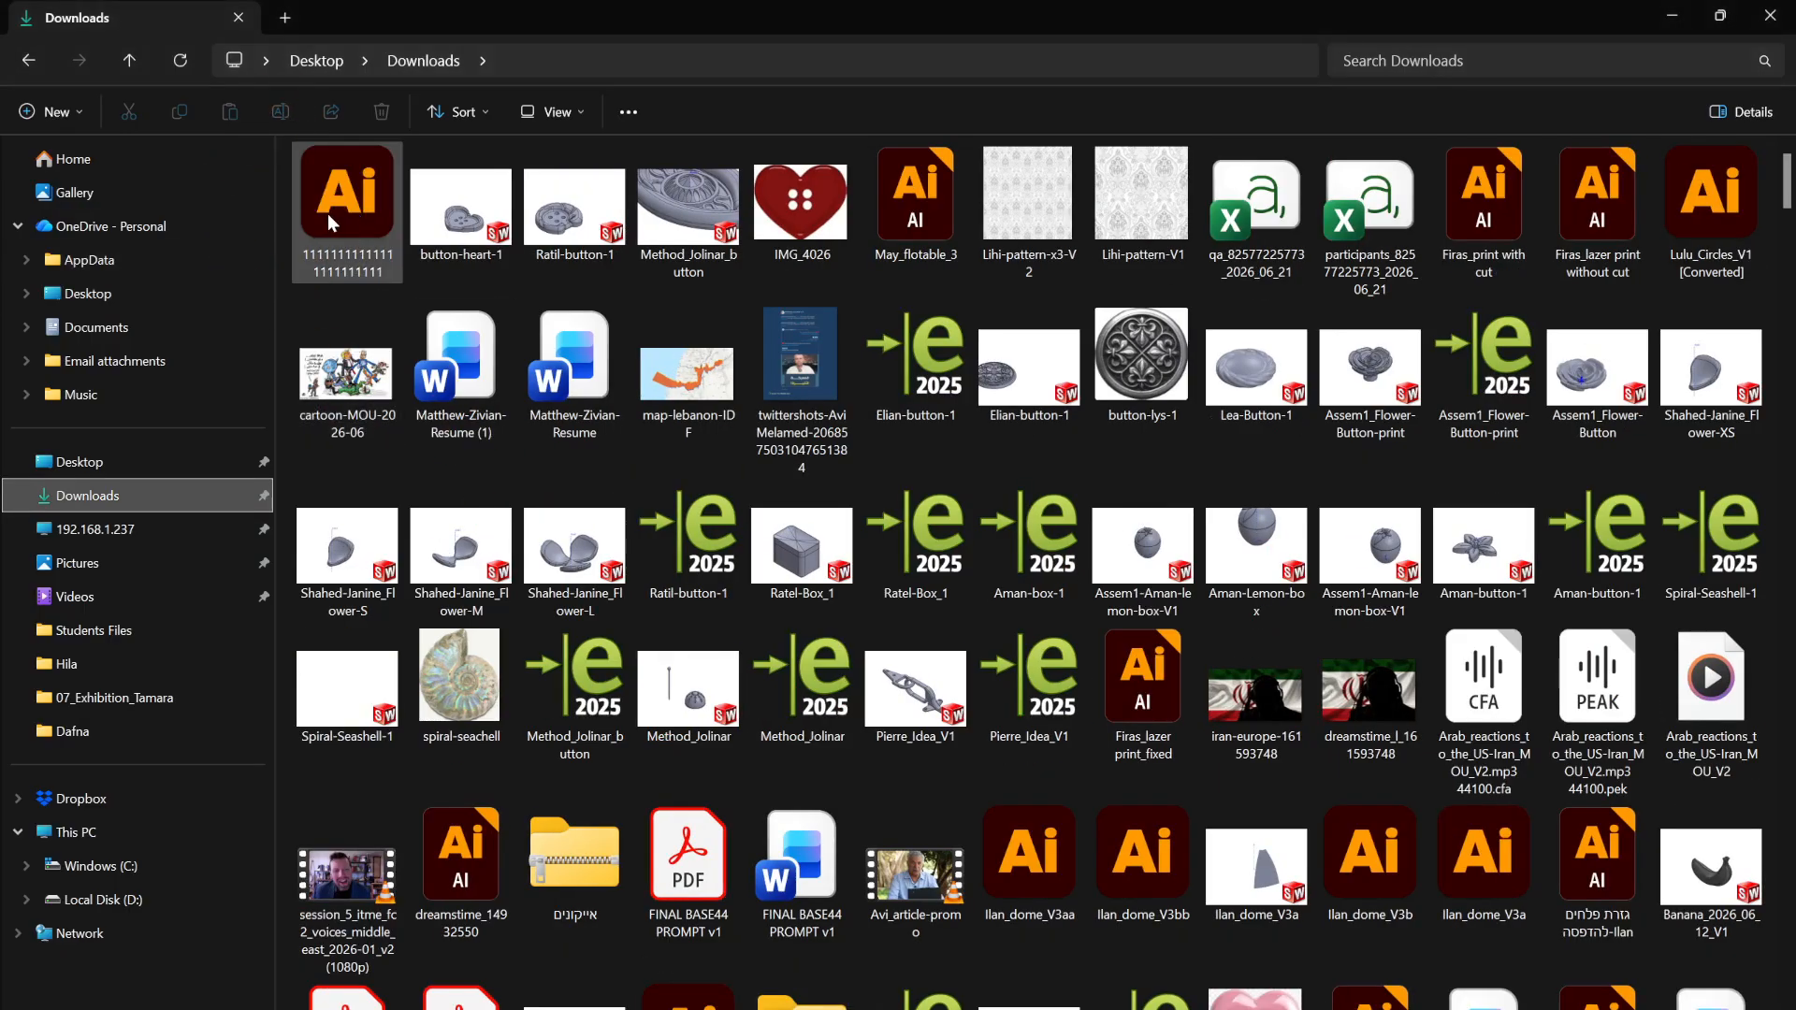
left_click(344, 211)
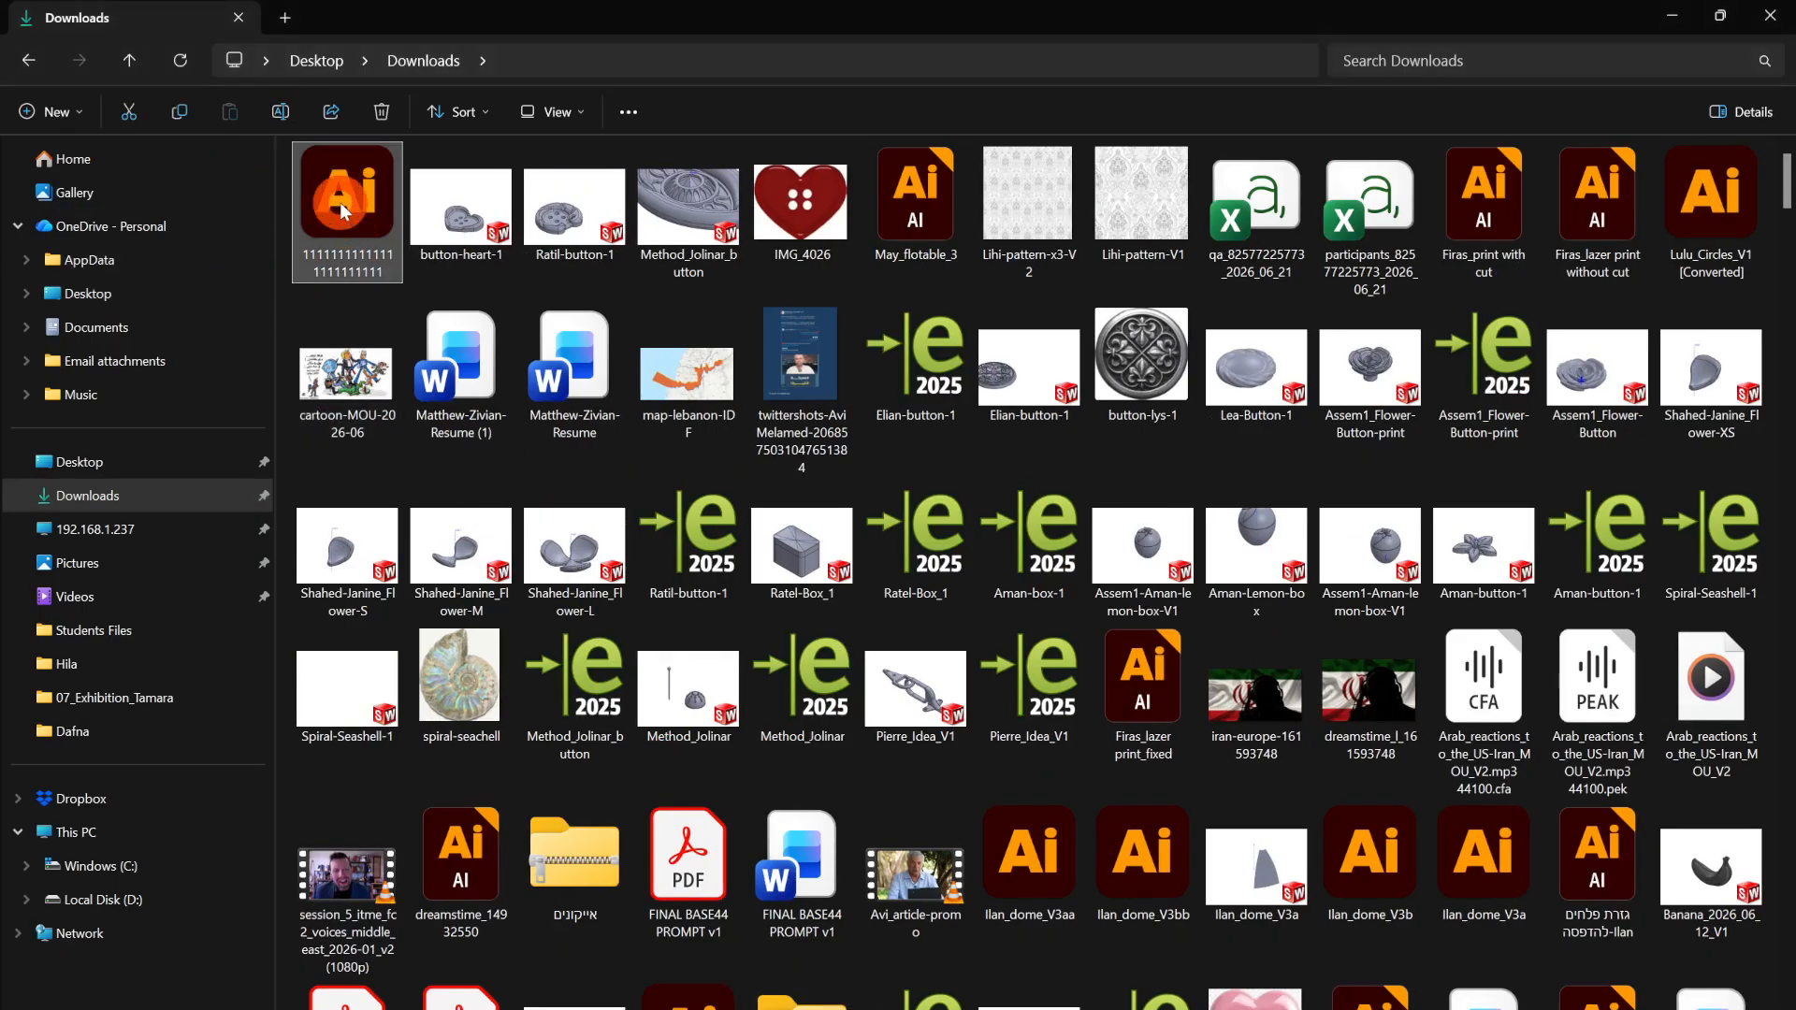
left_click_drag(344, 212, 1096, 523)
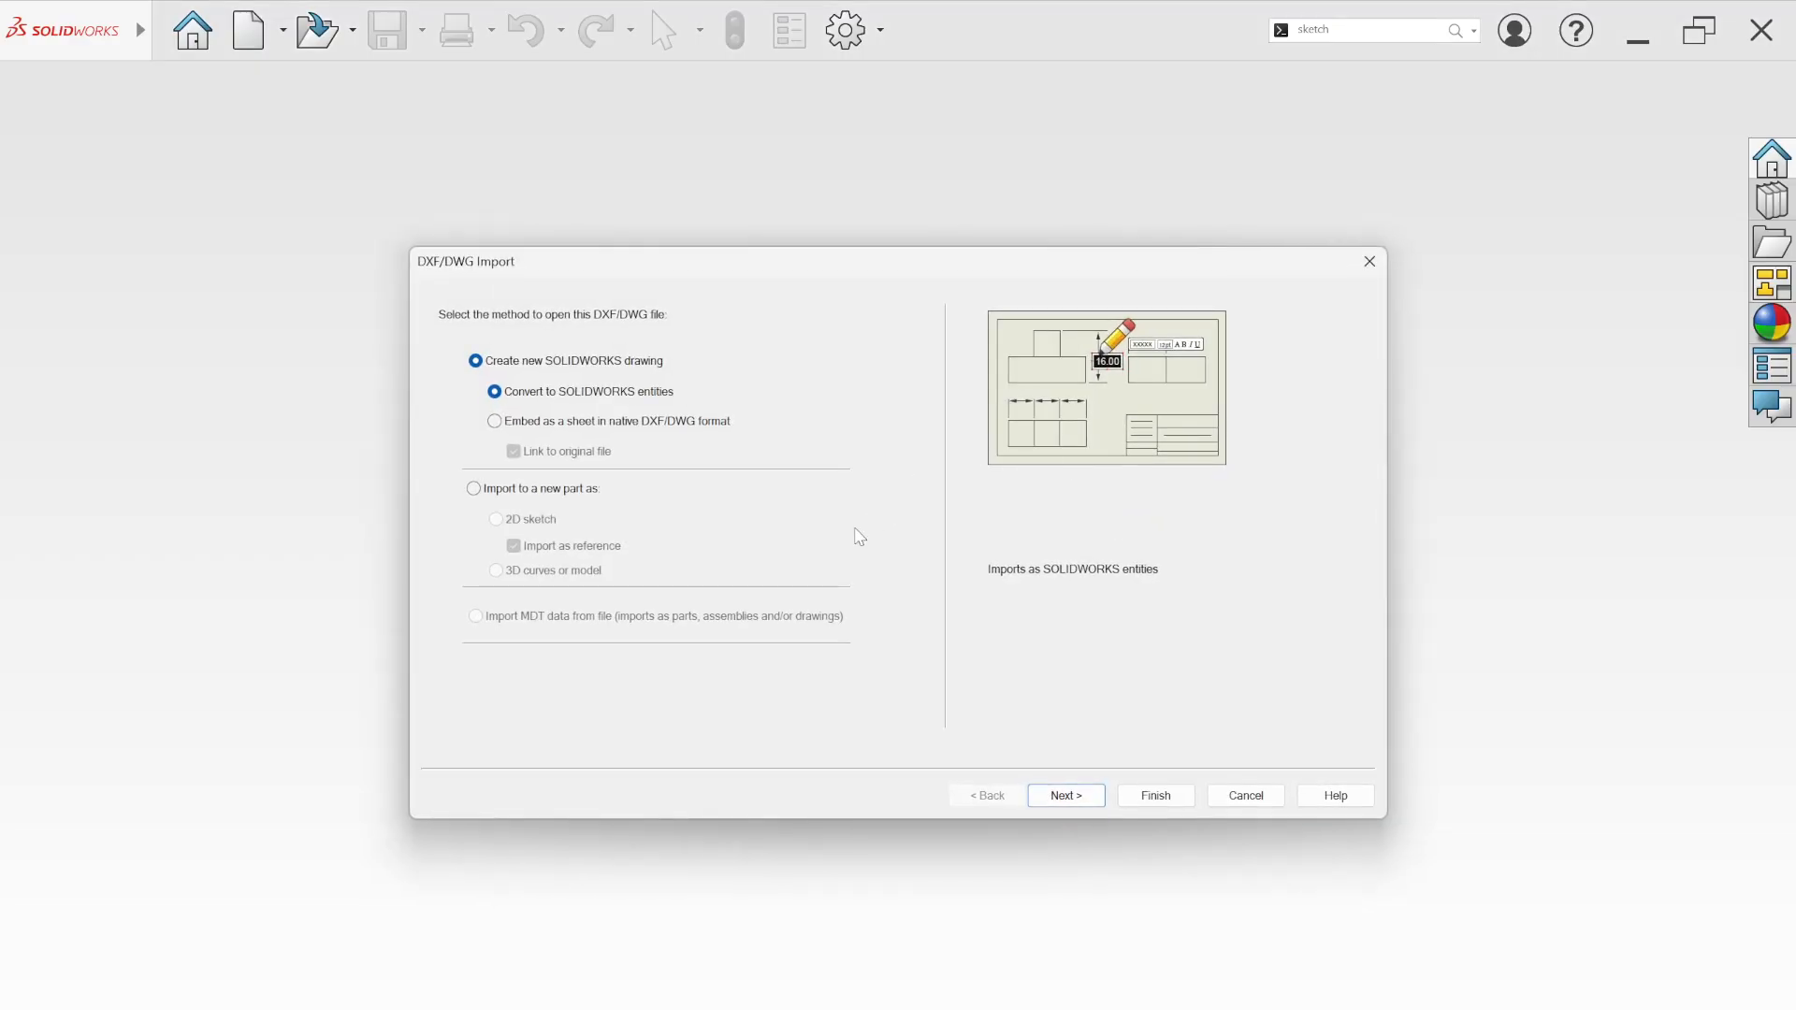
Step: Choose to import the DXF to a new part as a 2D sketch with the reference import option off, and continue
left_click(475, 489)
left_click(560, 522)
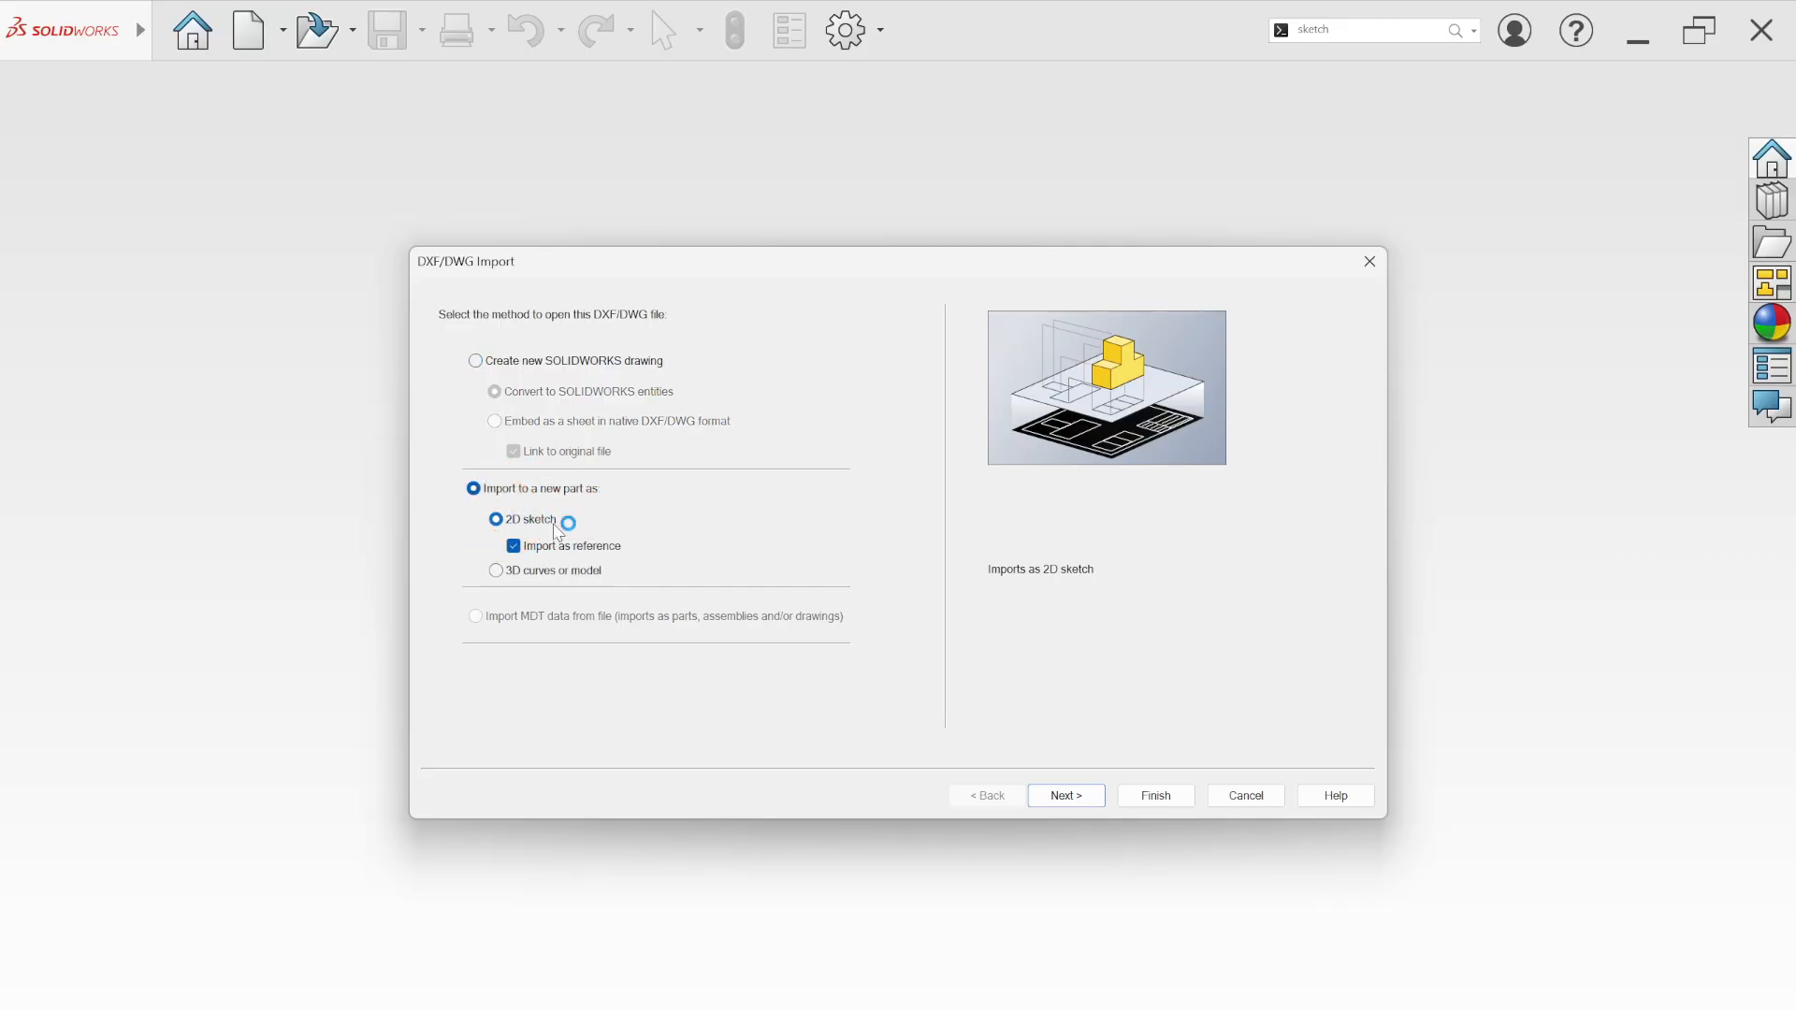
left_click(514, 546)
left_click(829, 648)
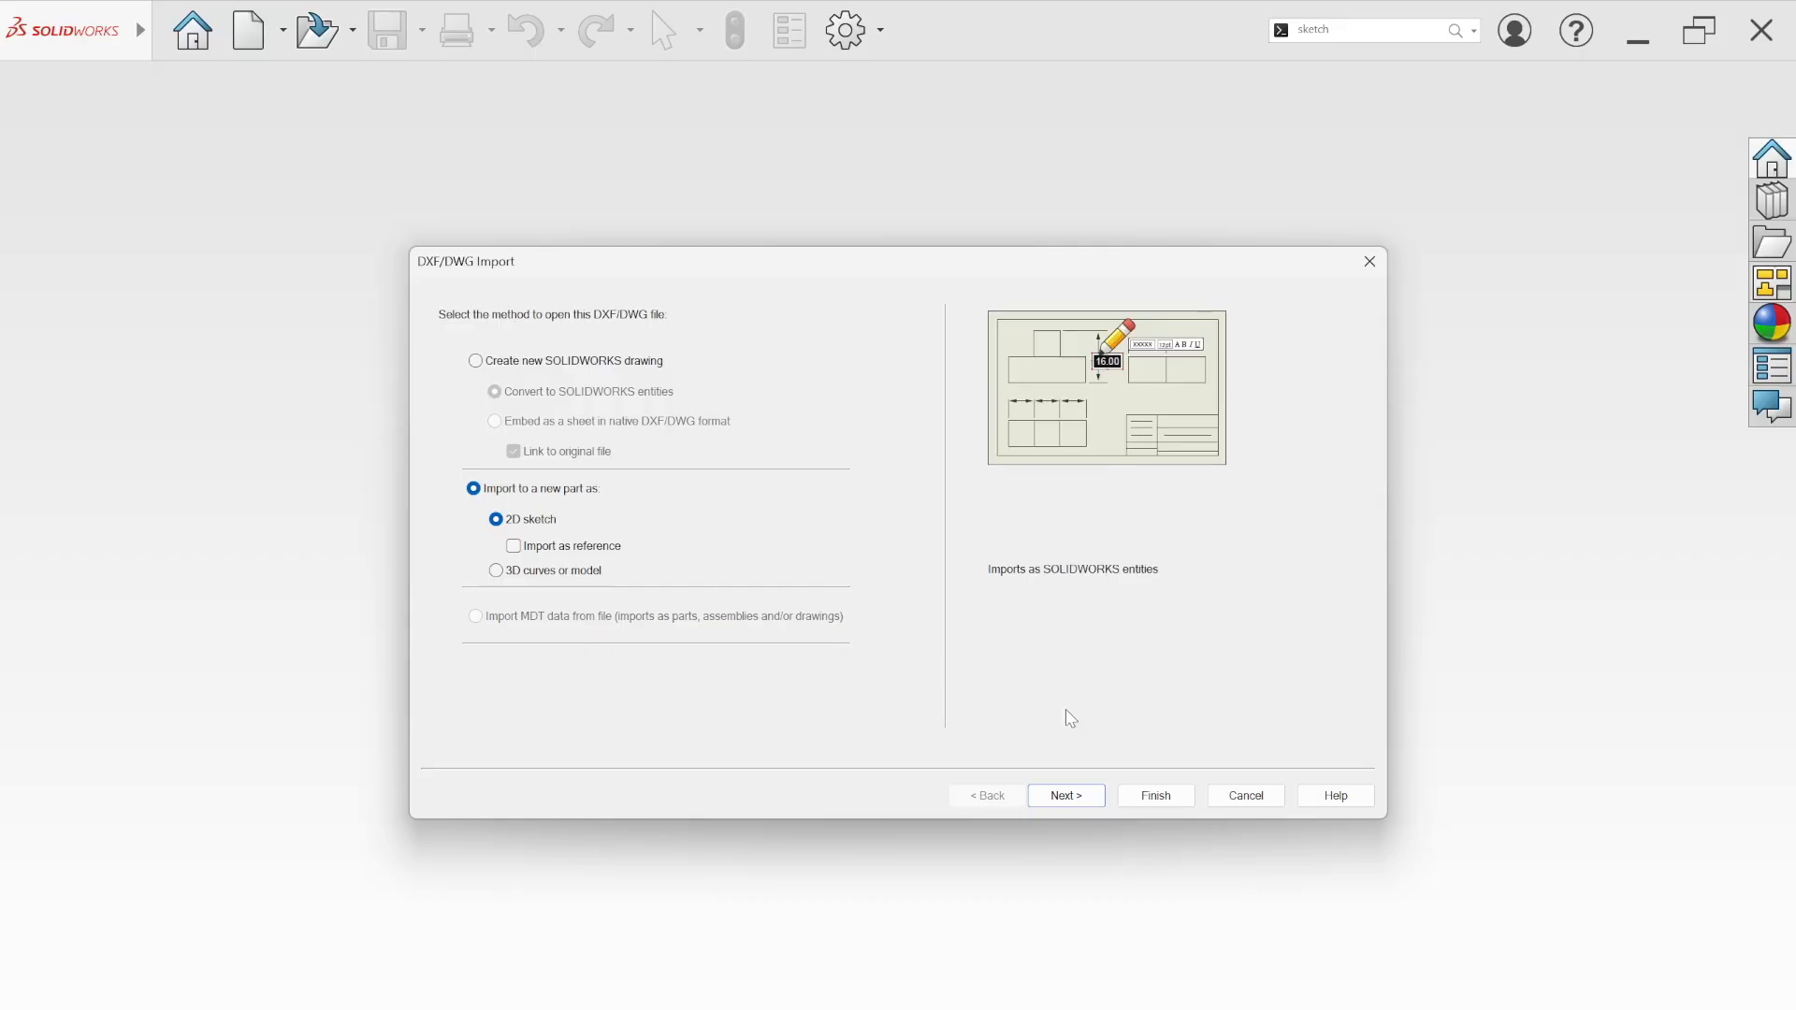
left_click(1074, 798)
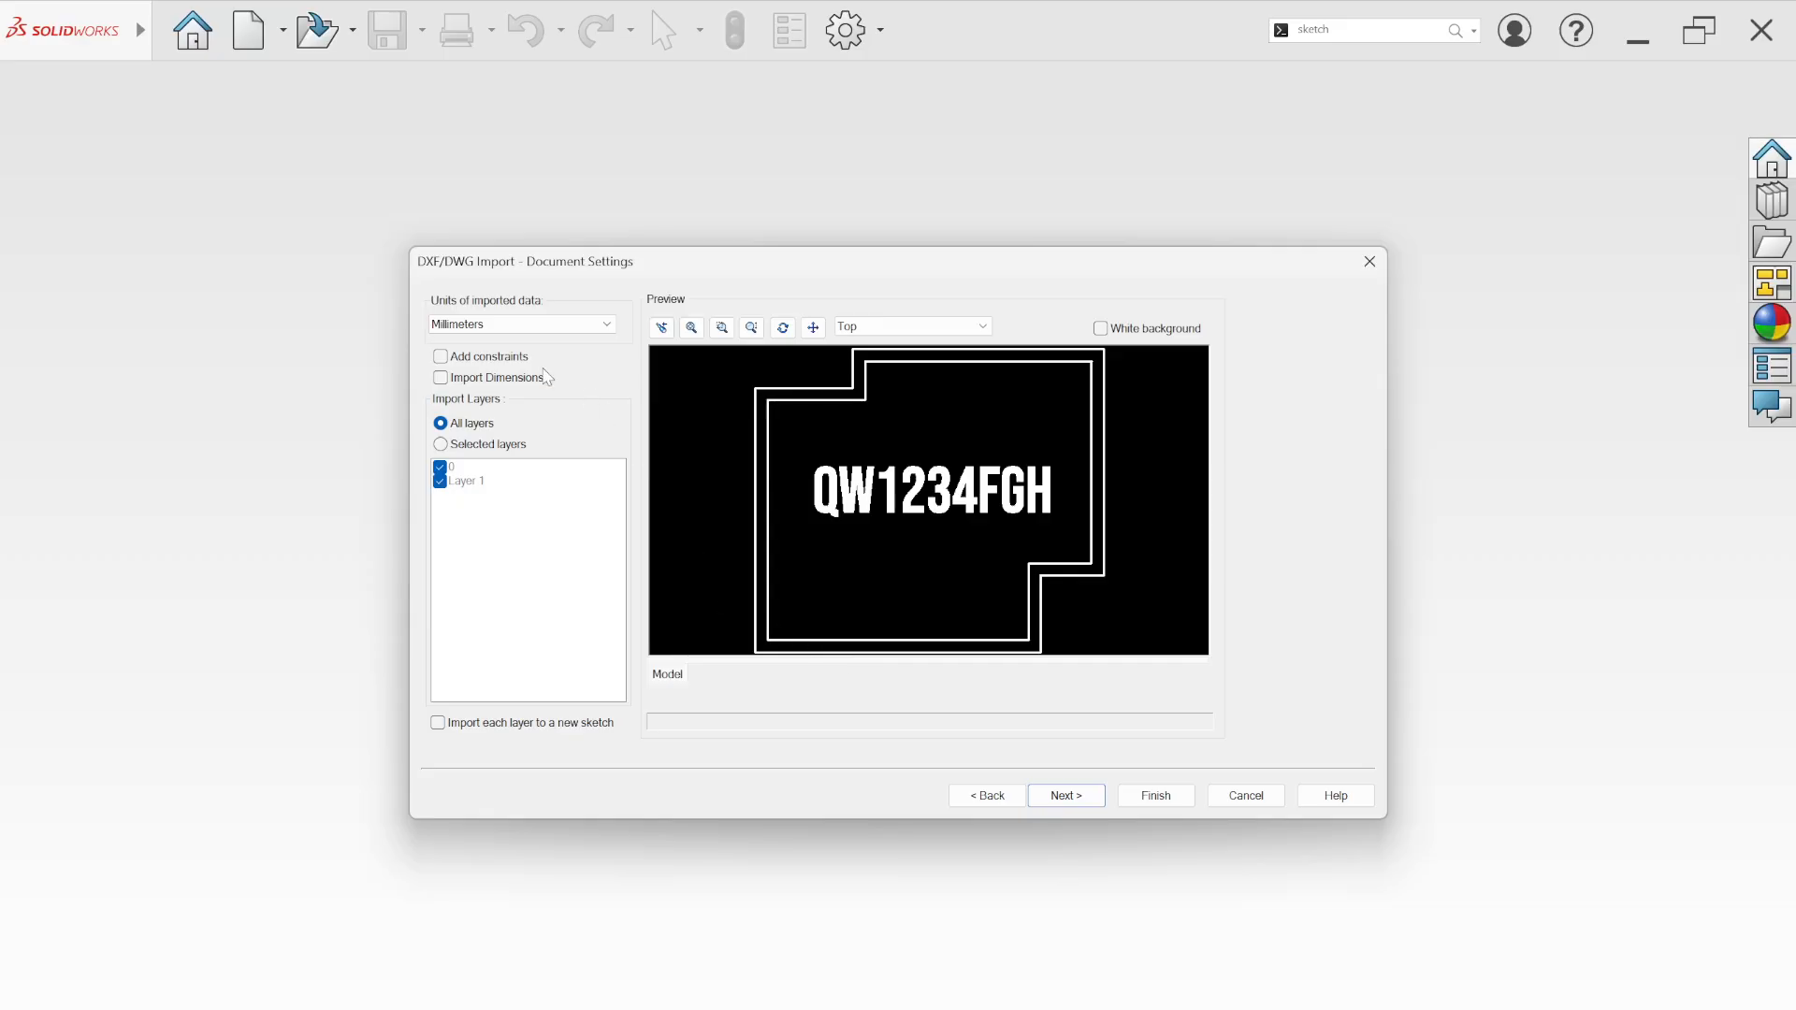
Step: Accept the import document settings in millimeters, and enable merging of overlapping entities and Run Repair Sketch
left_click(1093, 800)
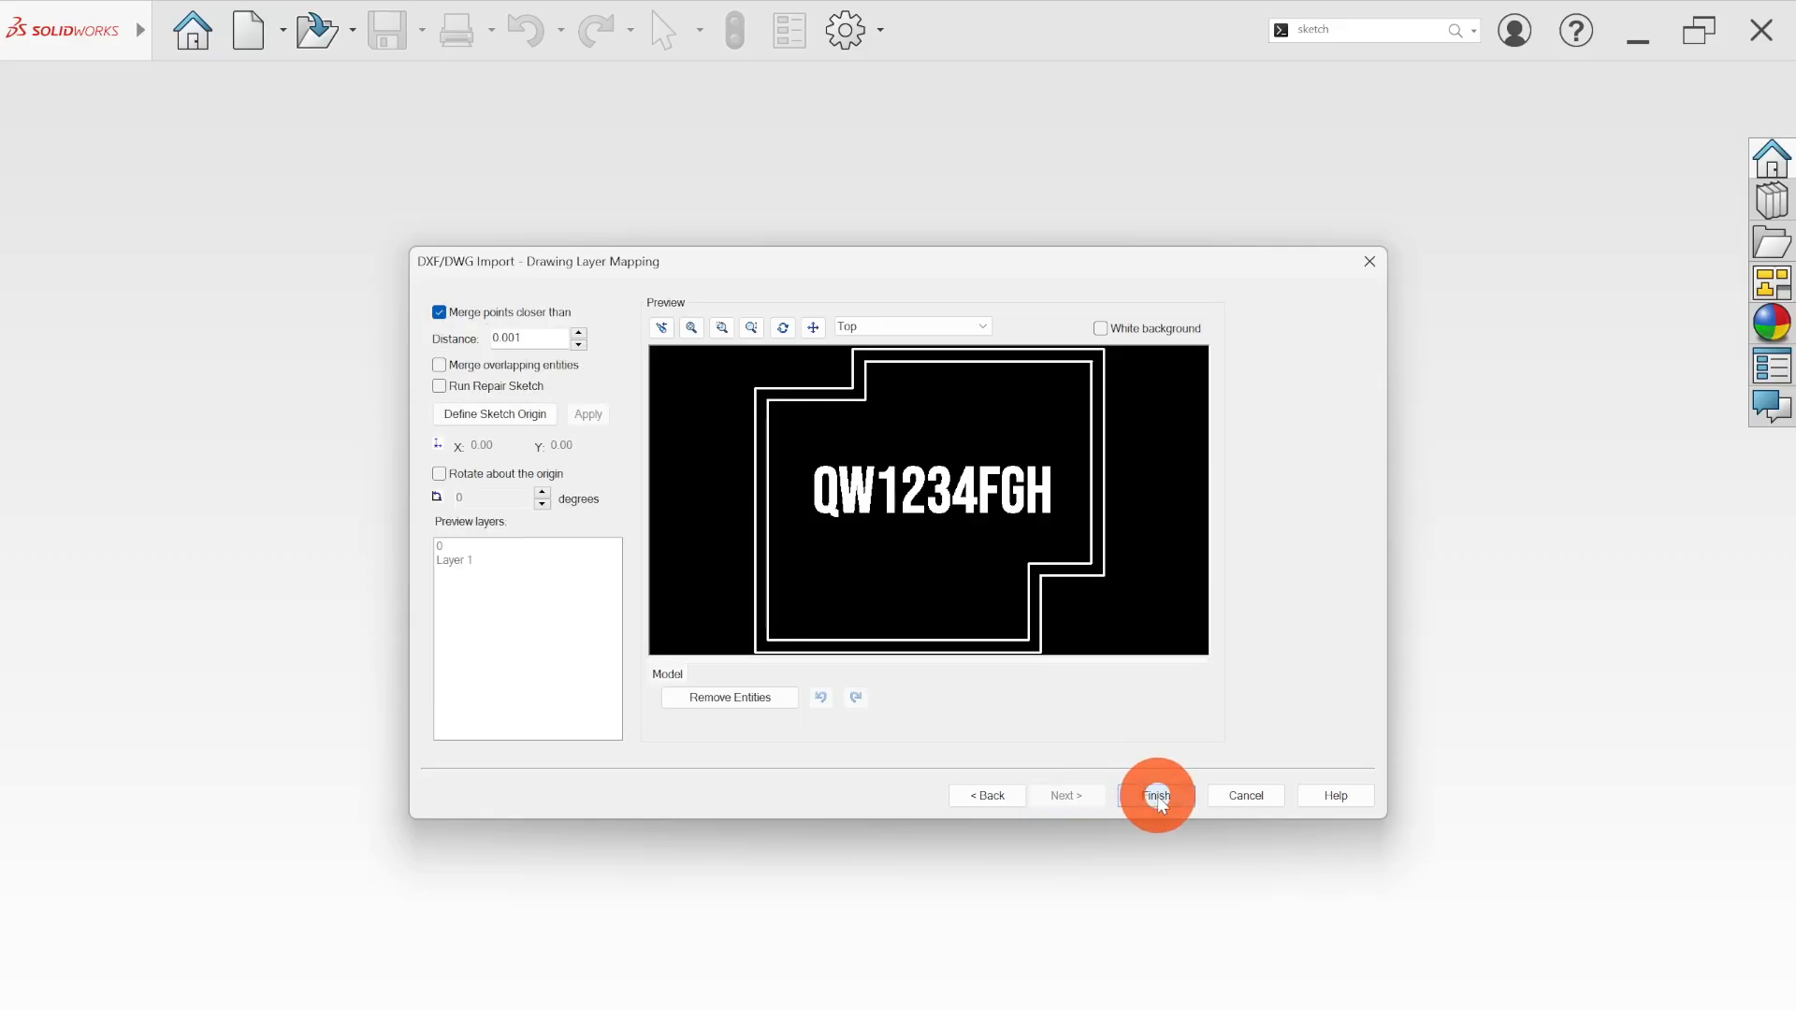
left_click(440, 365)
left_click(440, 386)
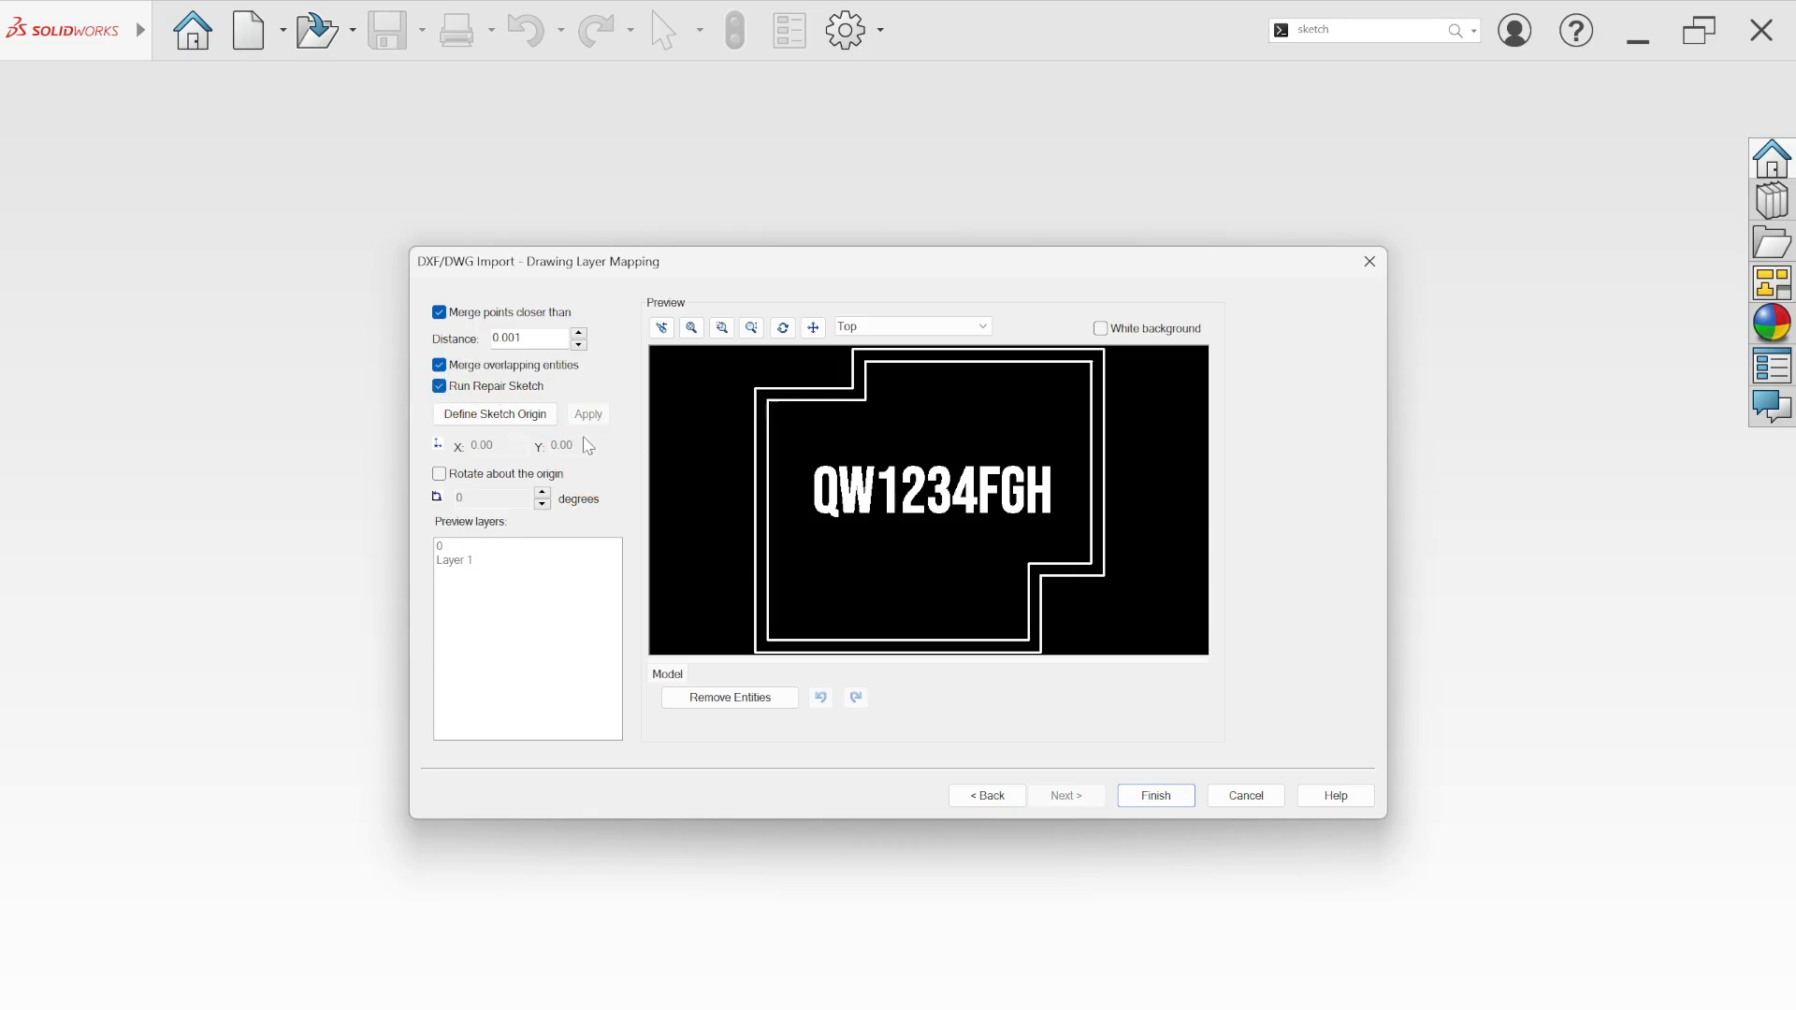
Step: Finish the DXF import with the Explode Blocks option enabled, and leave the Repair Sketch tool and the imported sketch
left_click(1184, 797)
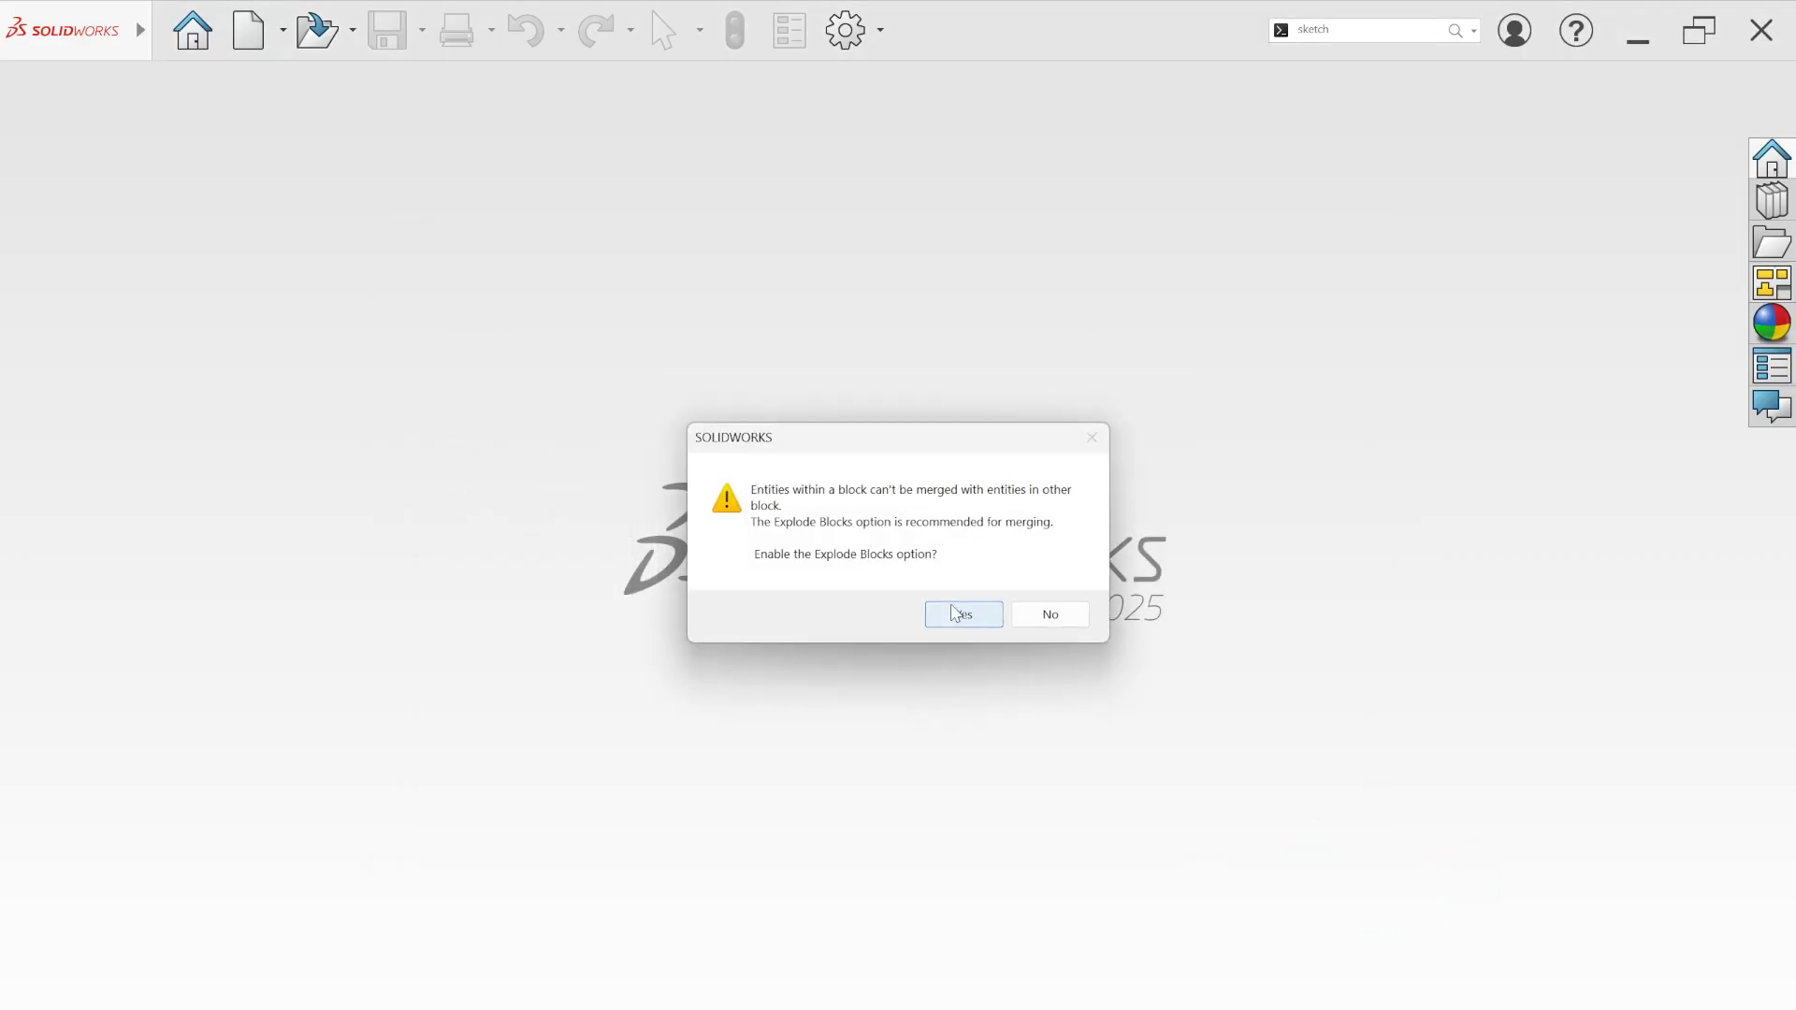
left_click(955, 614)
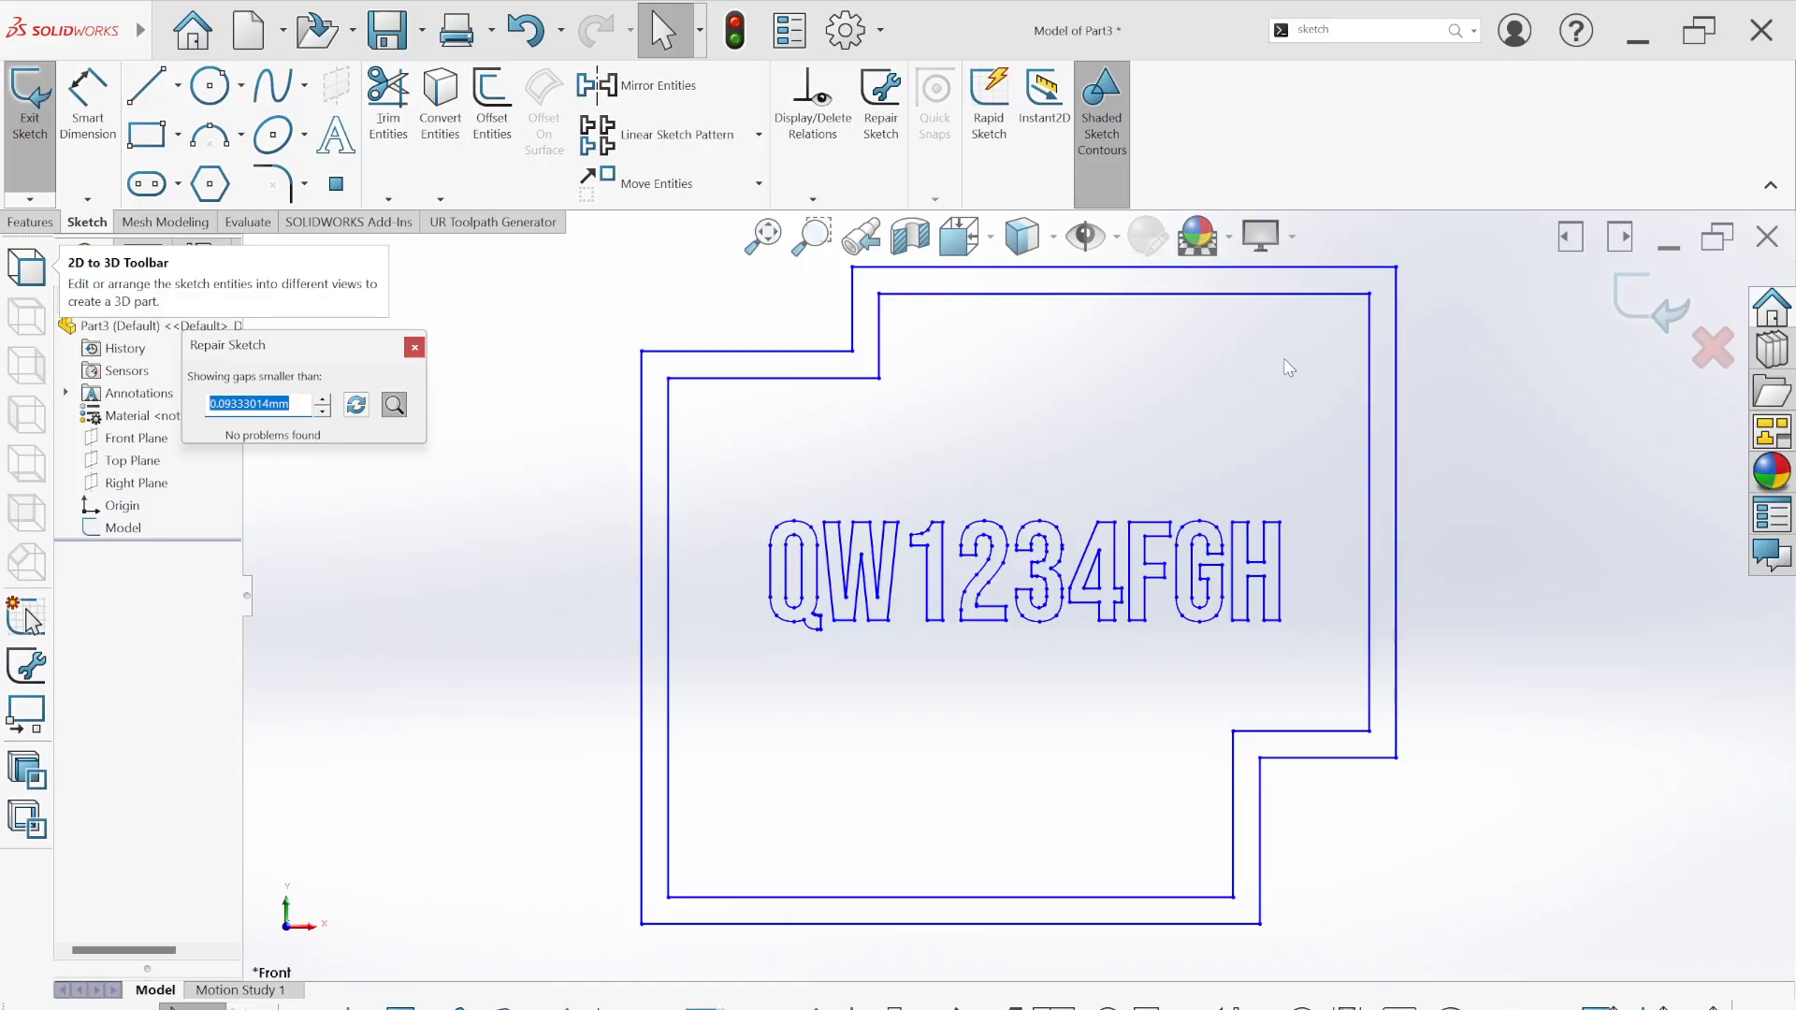
key("f")
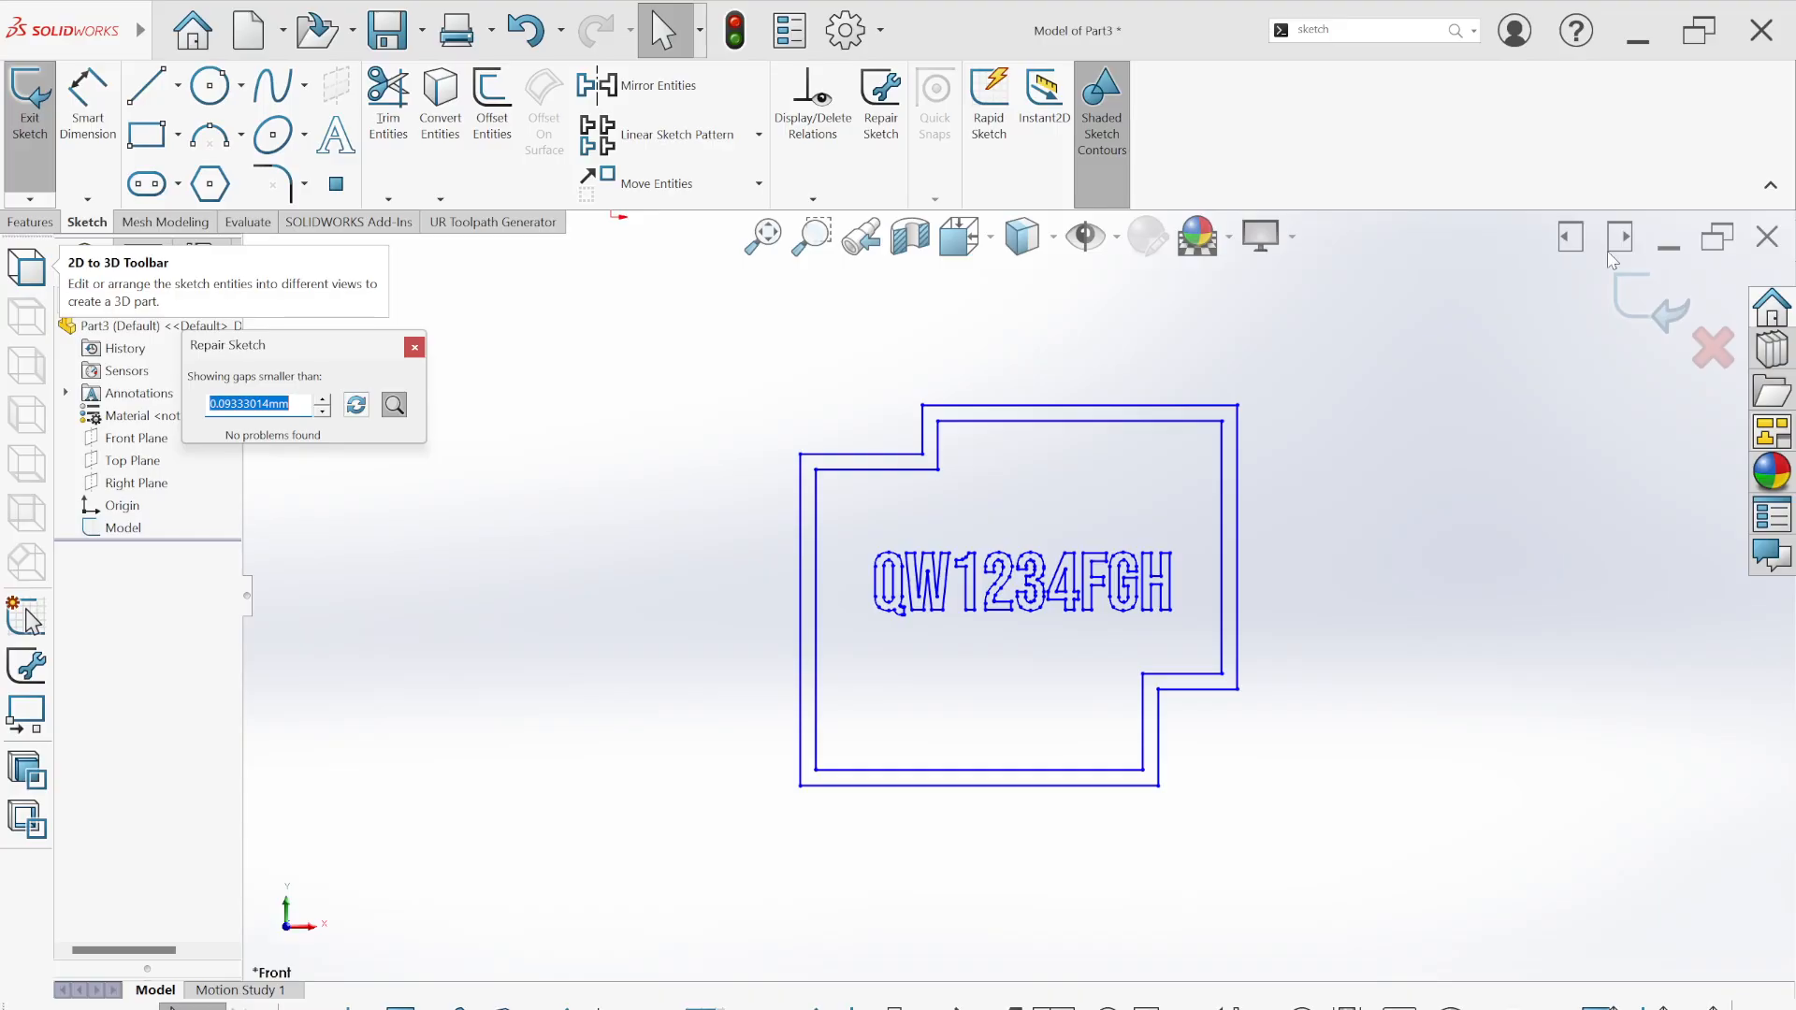
left_click(415, 349)
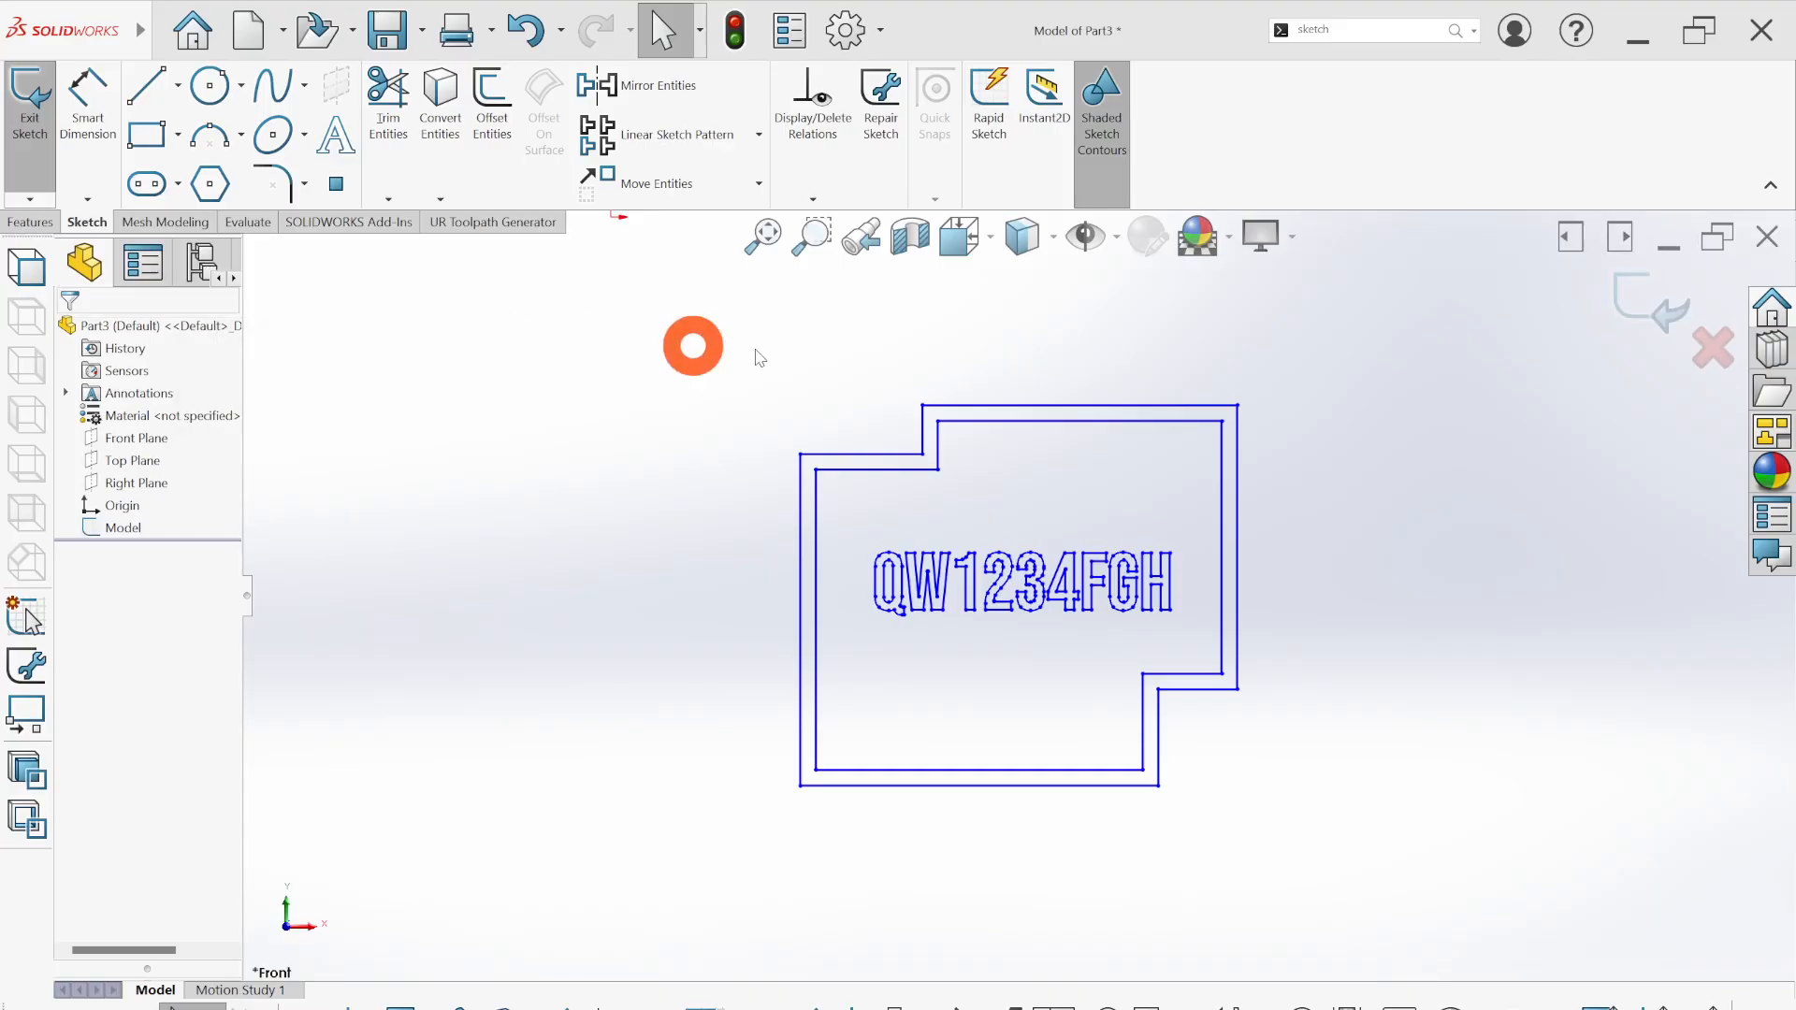
left_click(1618, 297)
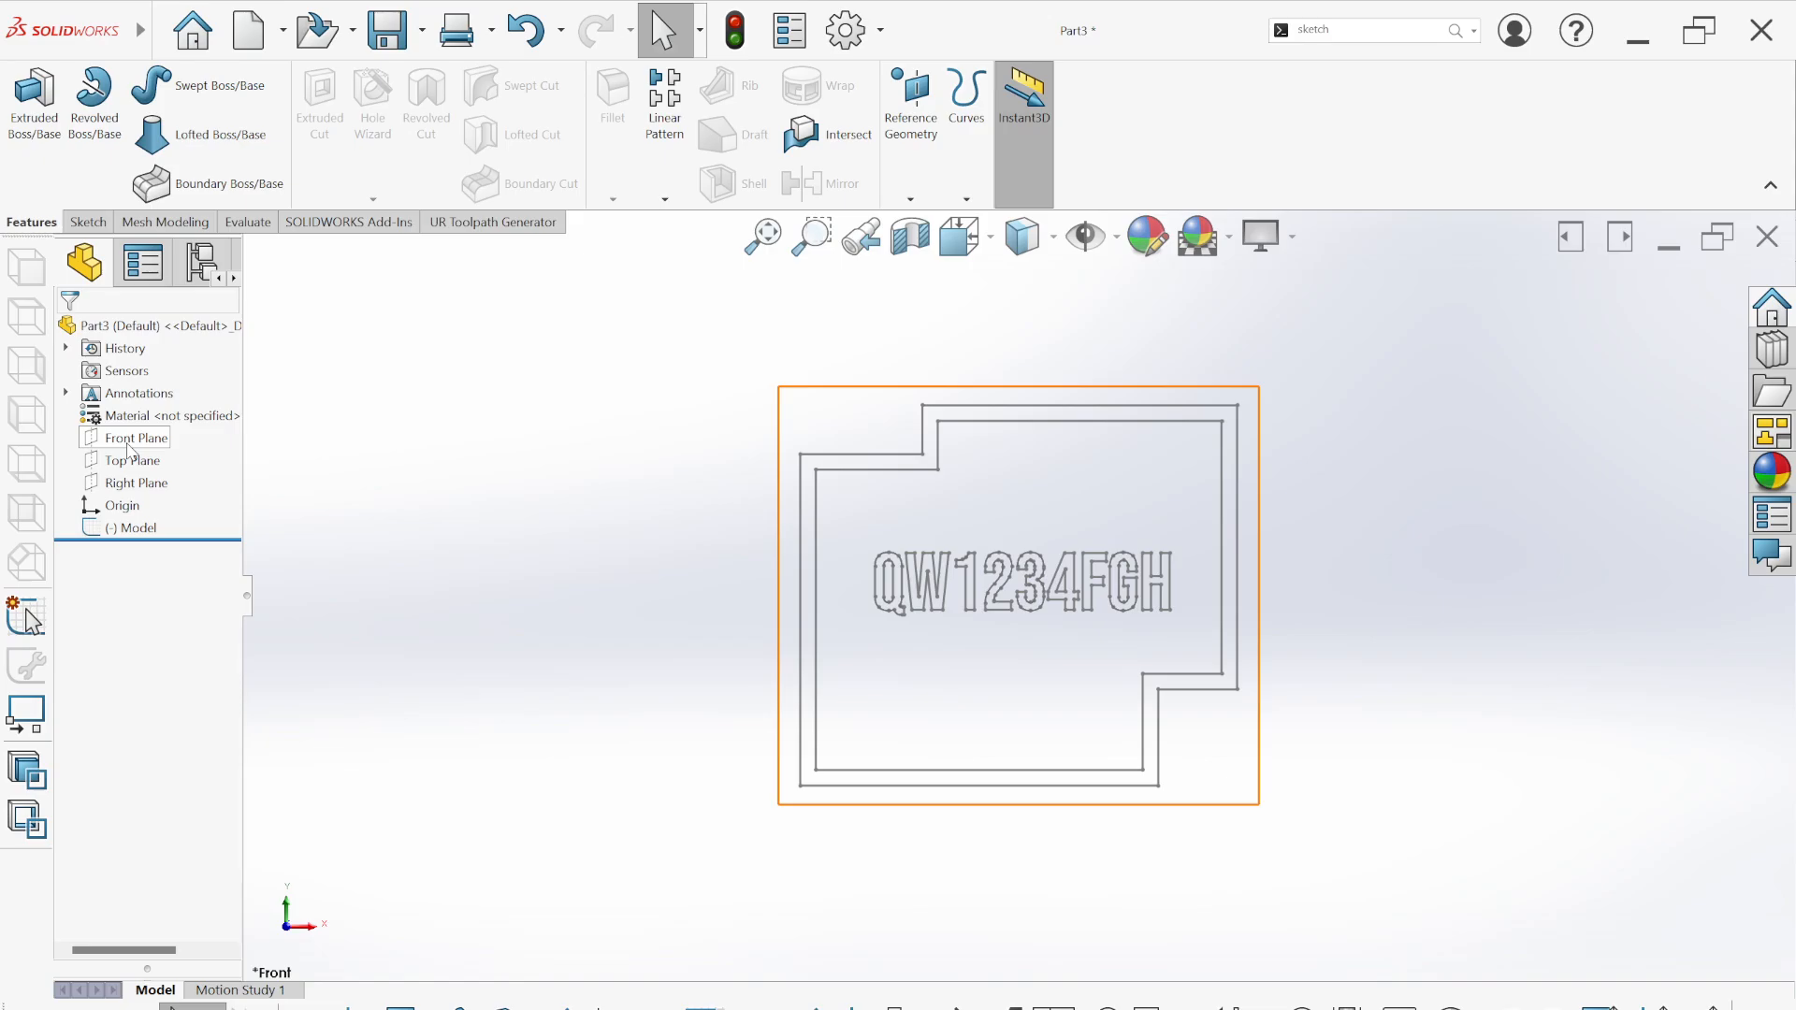
Step: Start a new sketch on the Front Plane and convert the complete outer outline chain of the imported sketch into it
left_click(131, 440)
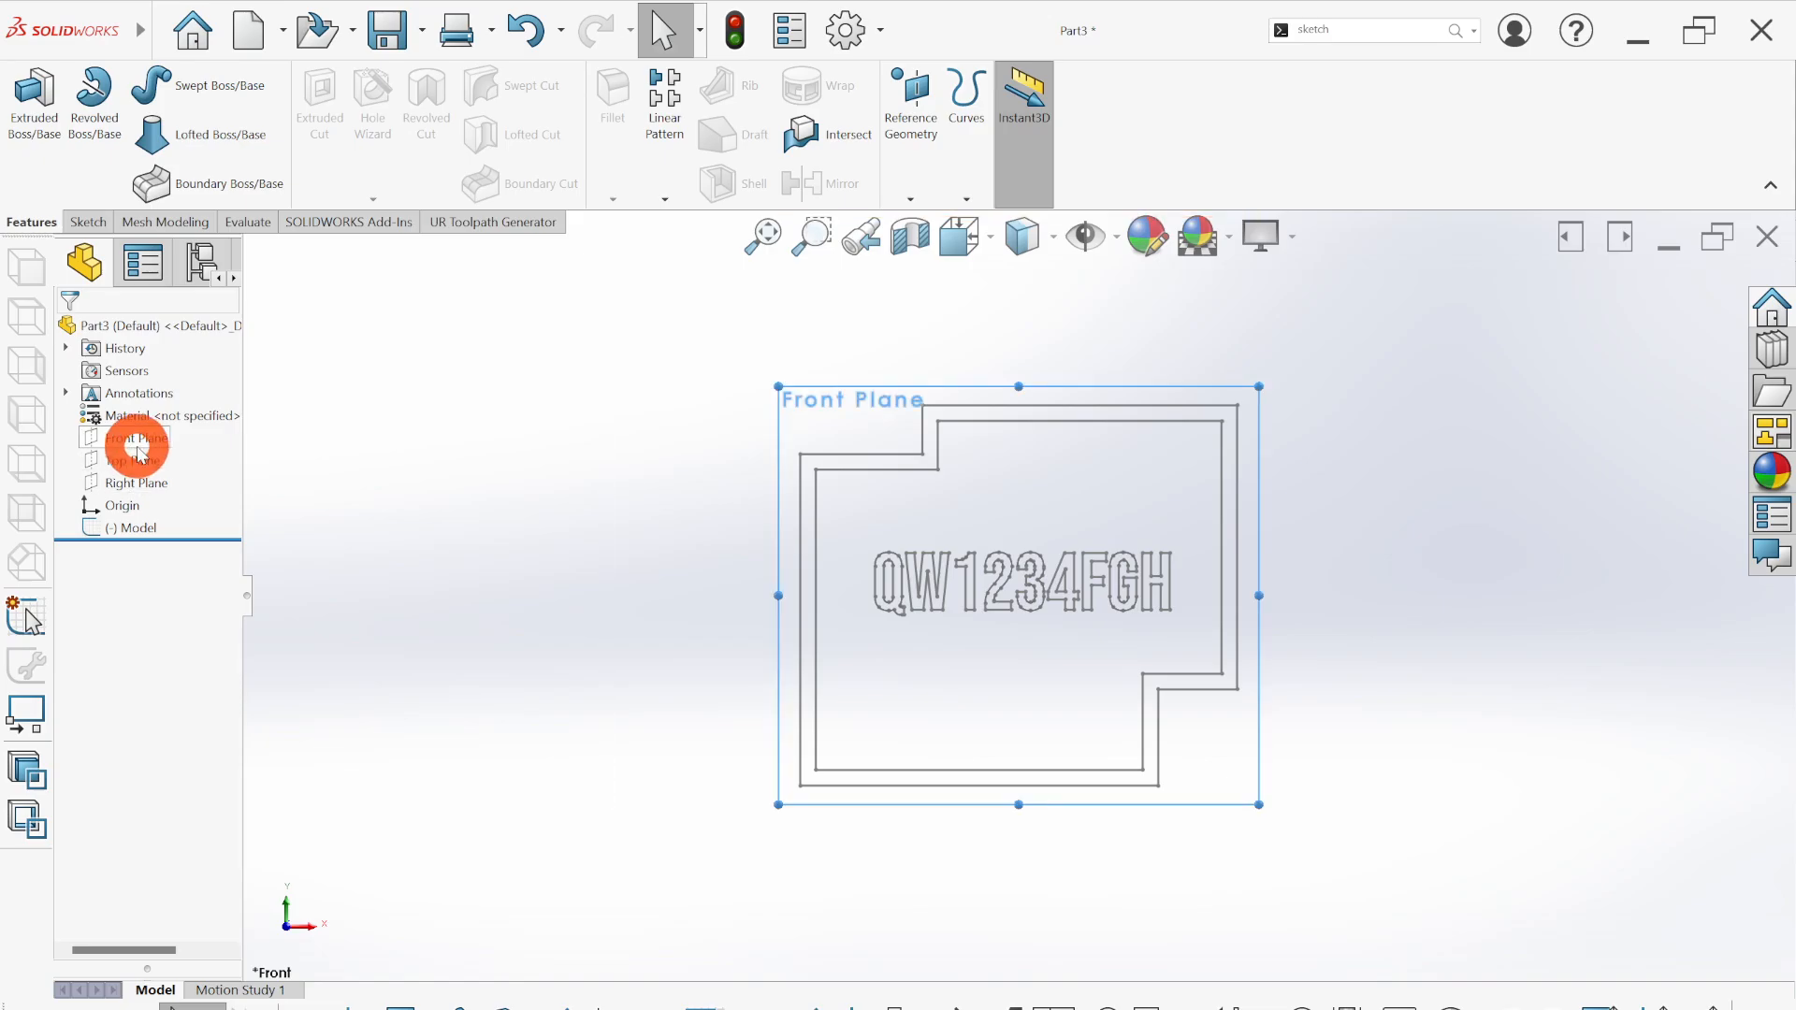
left_click(88, 221)
left_click(57, 150)
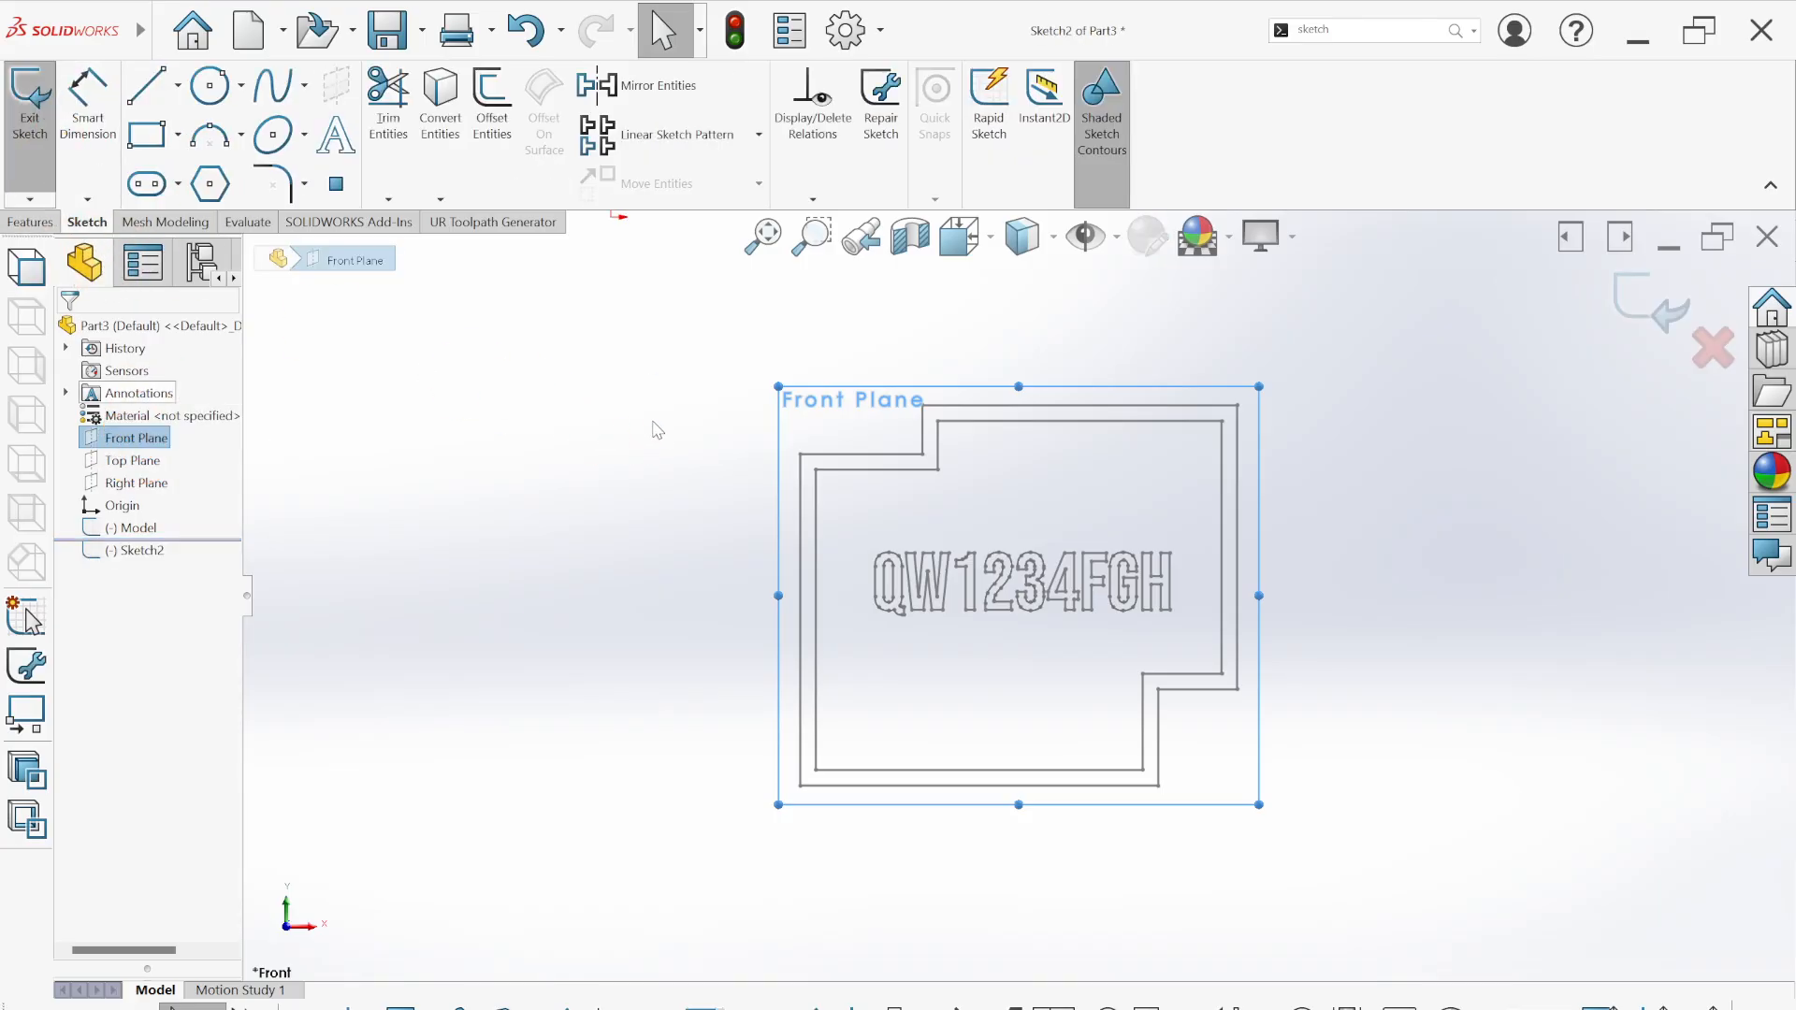
right_click(1138, 412)
left_click(1196, 417)
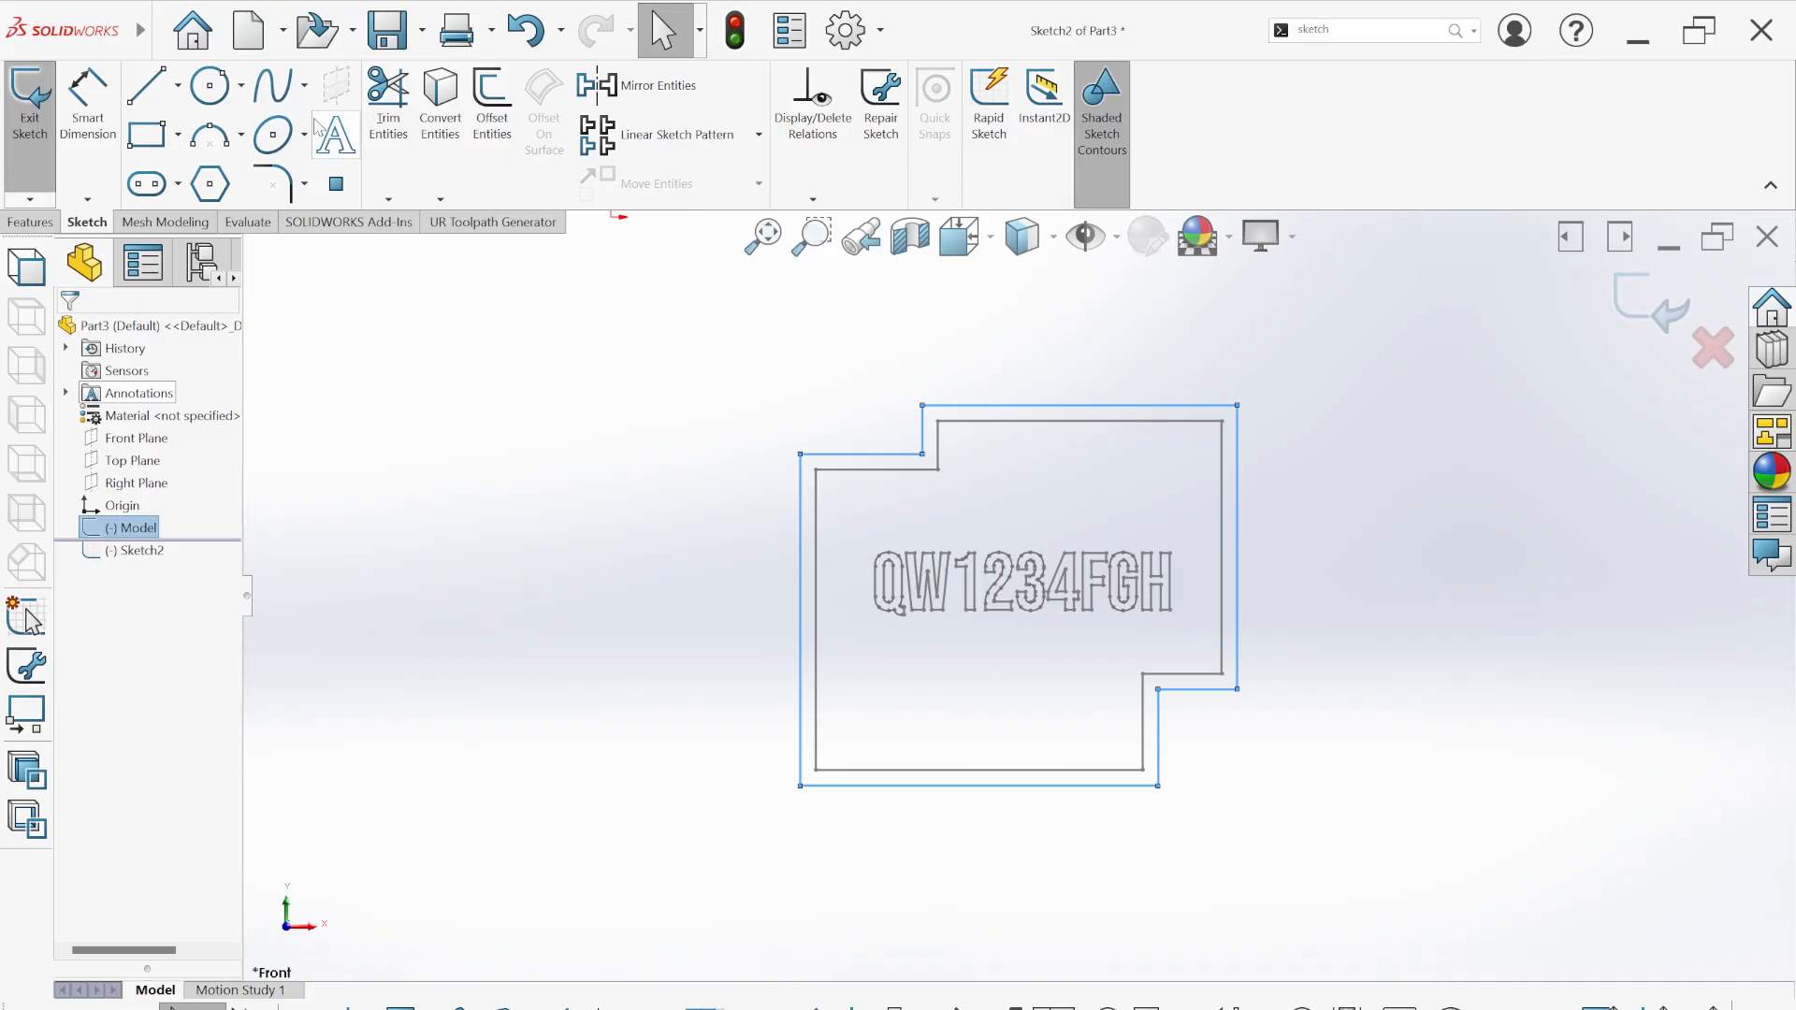
left_click(445, 137)
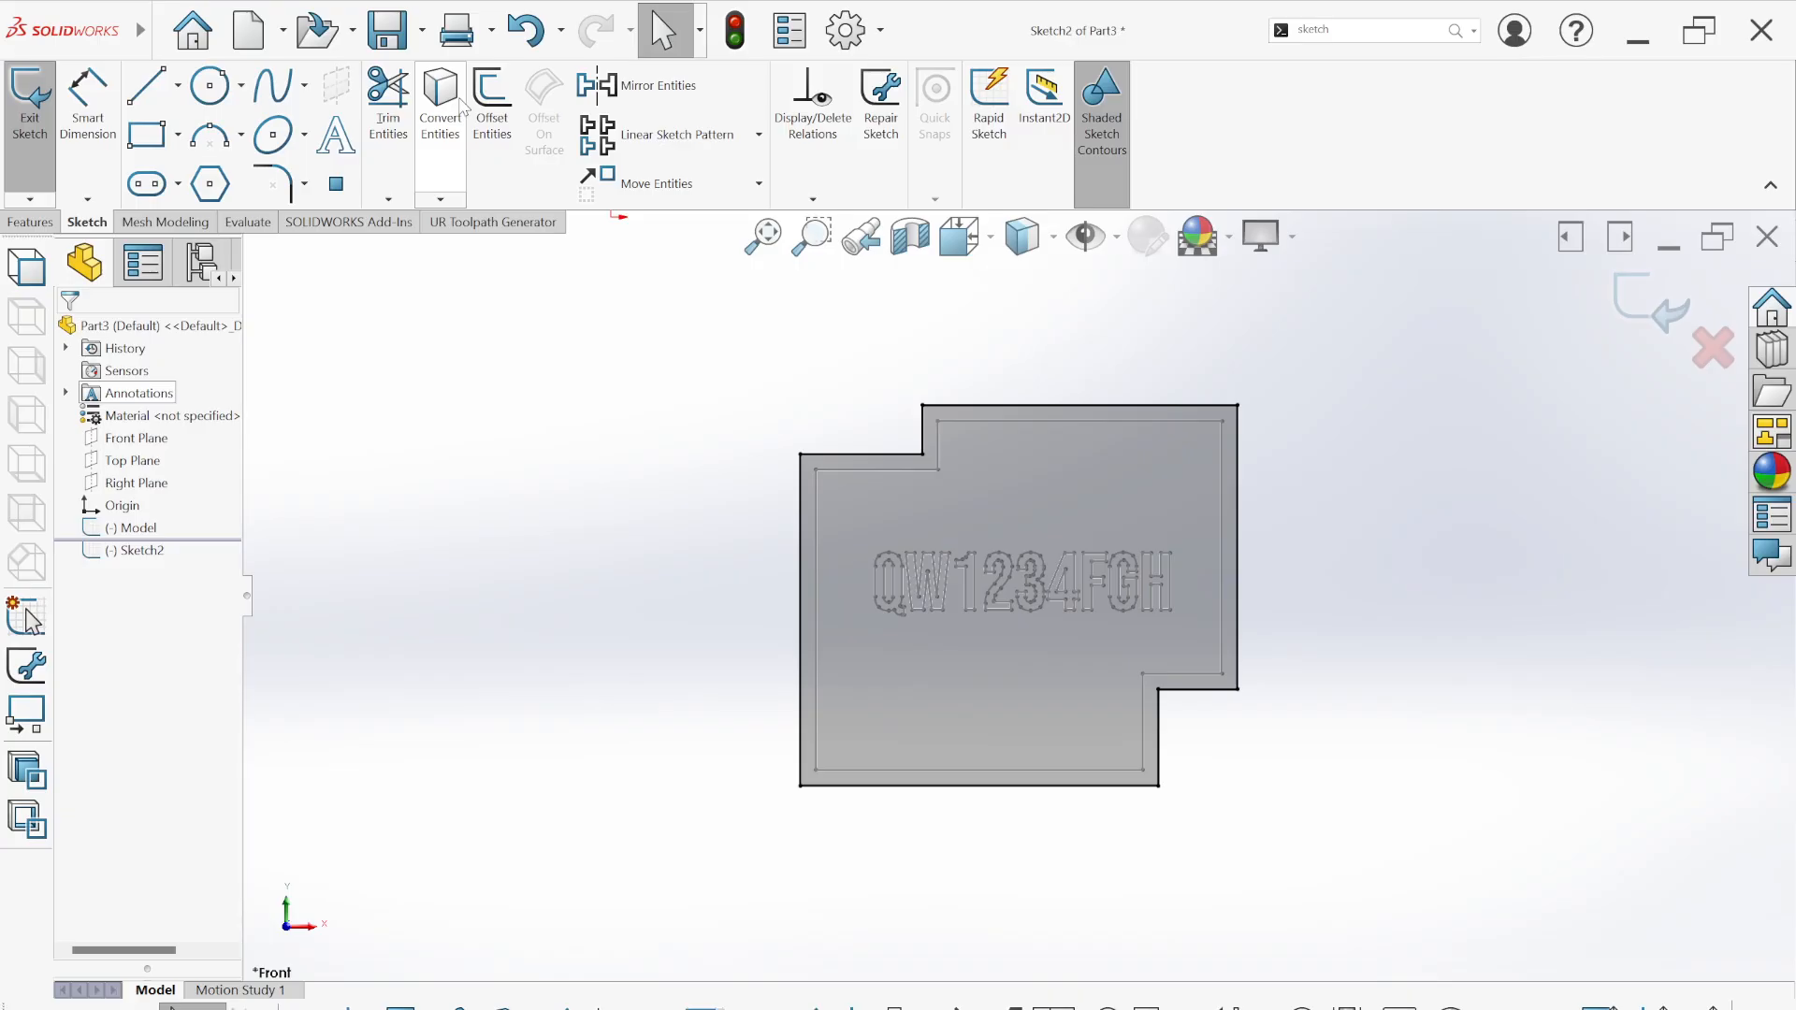
Step: Extrude the converted outline as a blind boss 10 mm deep
left_click(31, 222)
left_click(43, 140)
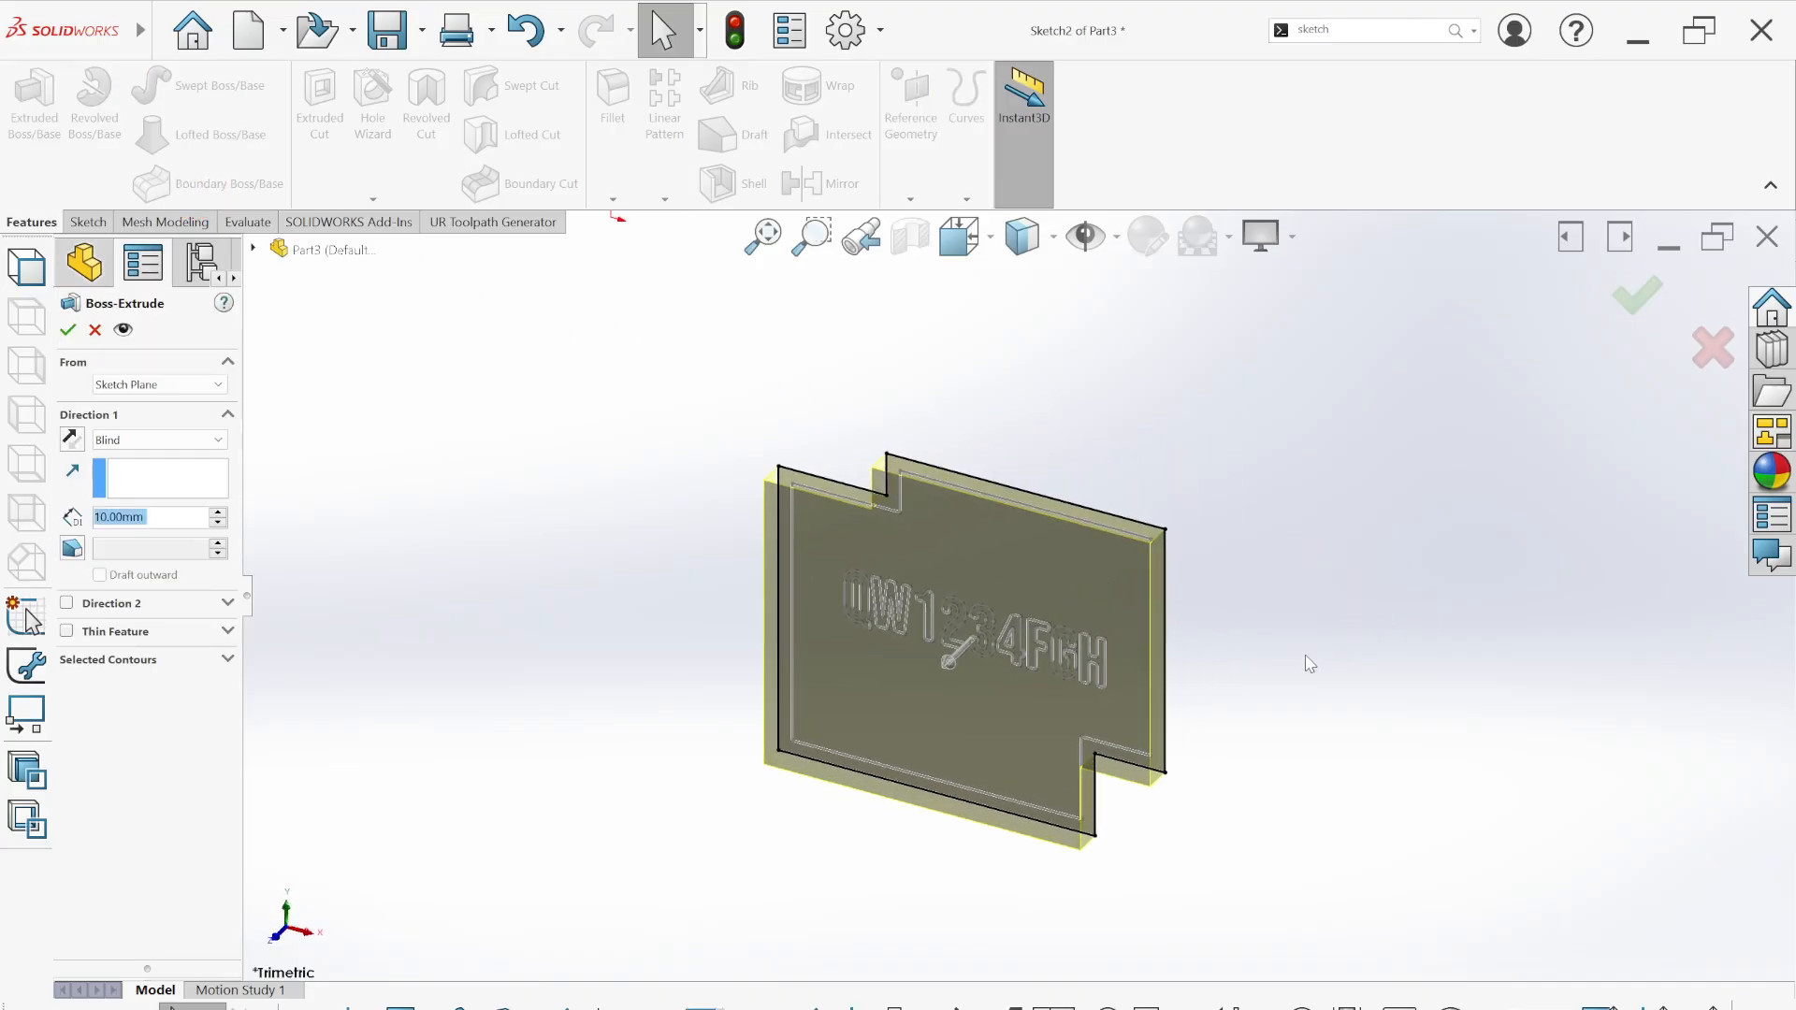
left_click(68, 329)
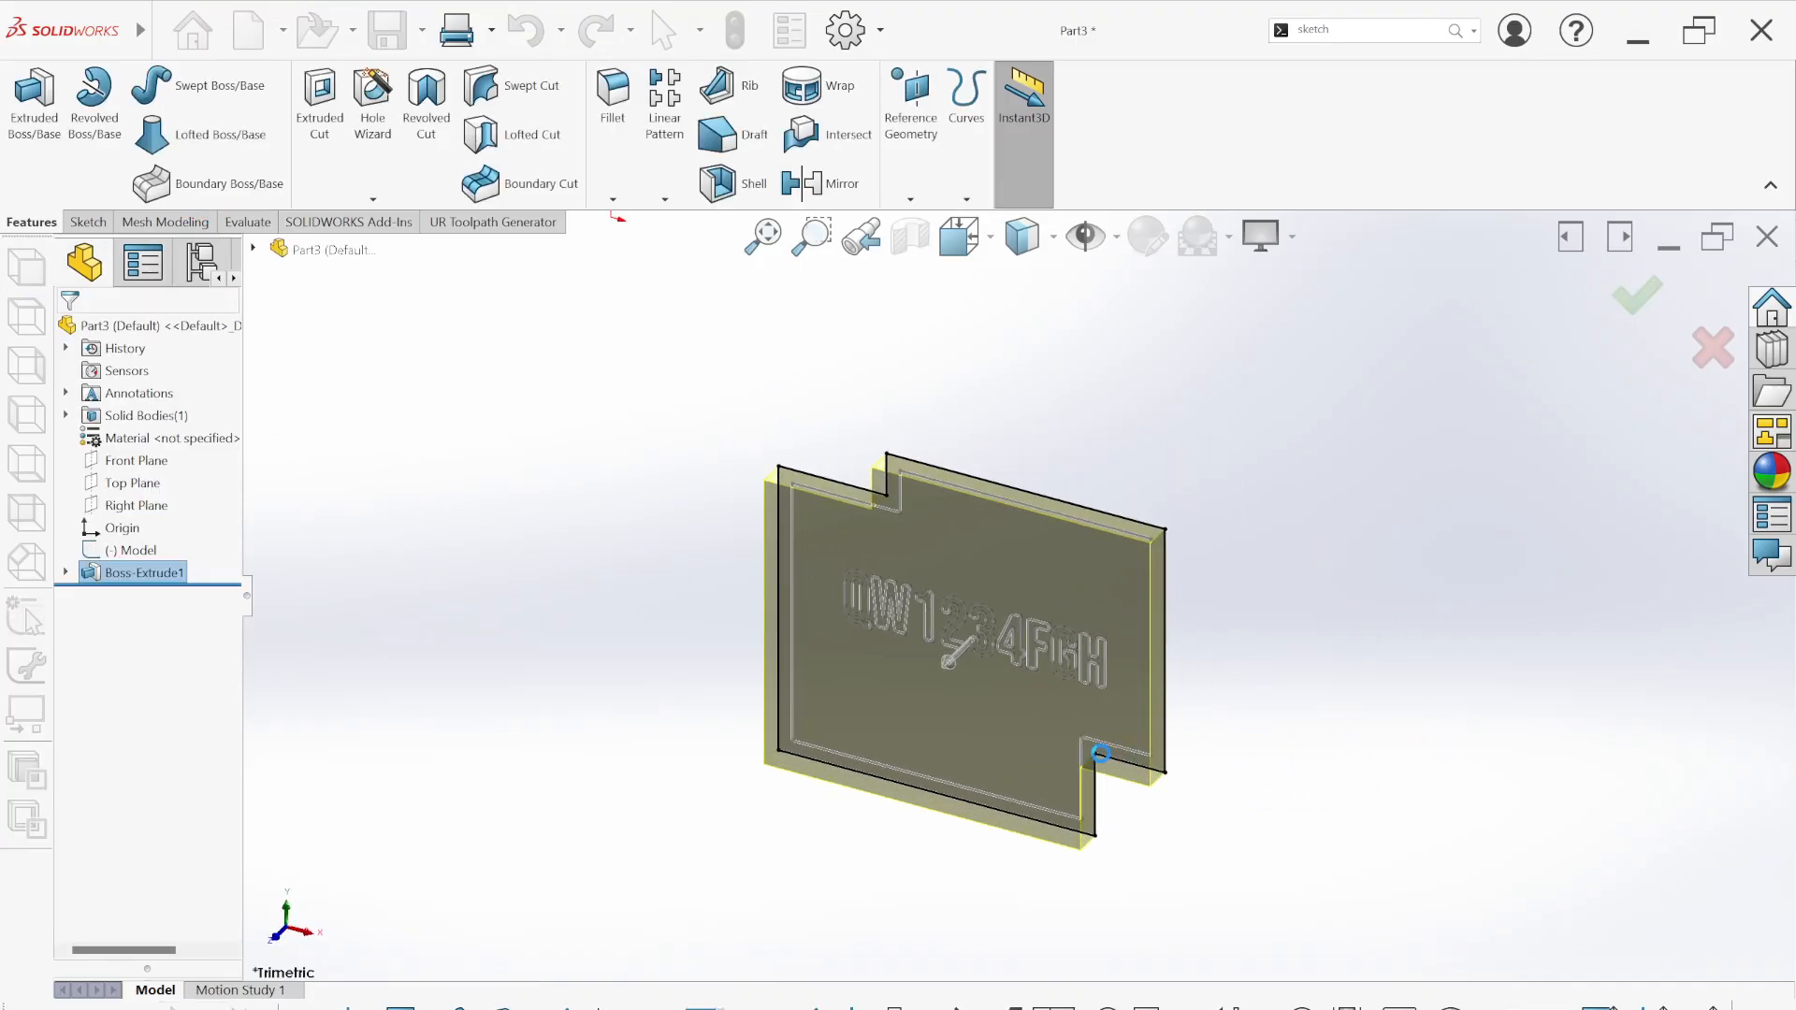
Step: Select the extruded plate's large front face, where the QW1234FGH lettering lies
middle_click_drag(1175, 761, 1275, 589)
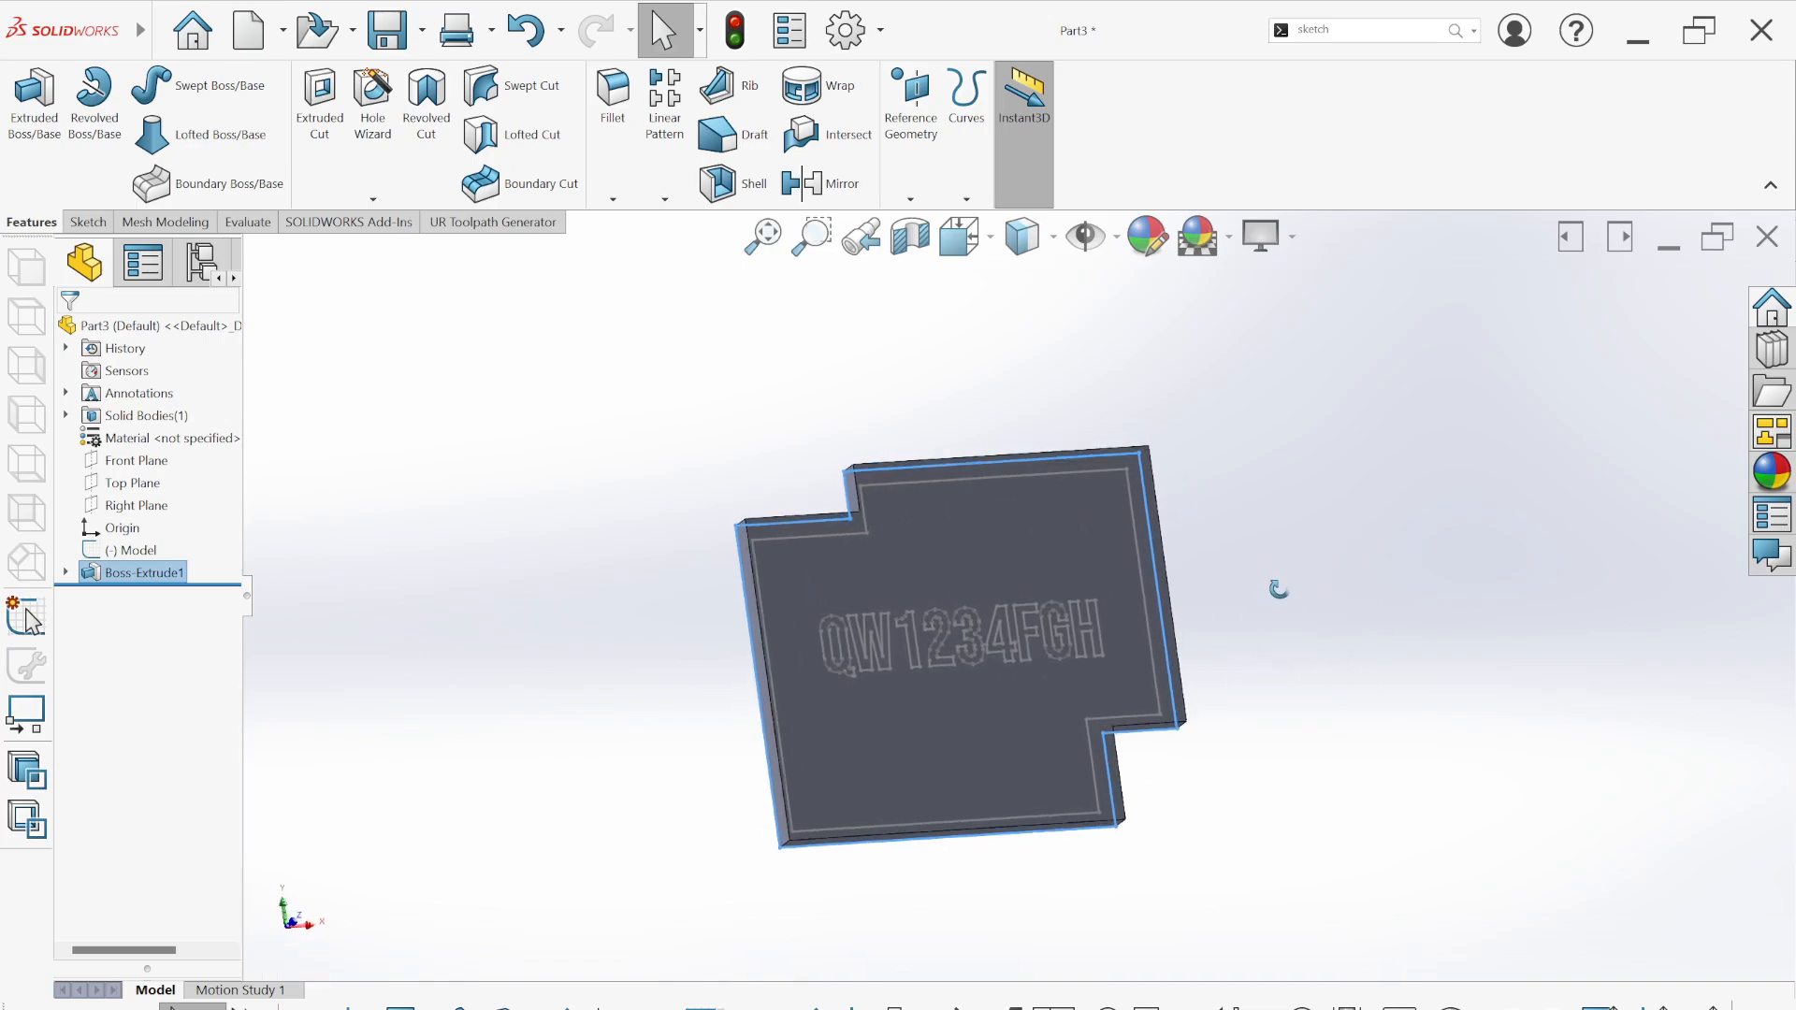
left_click(943, 530)
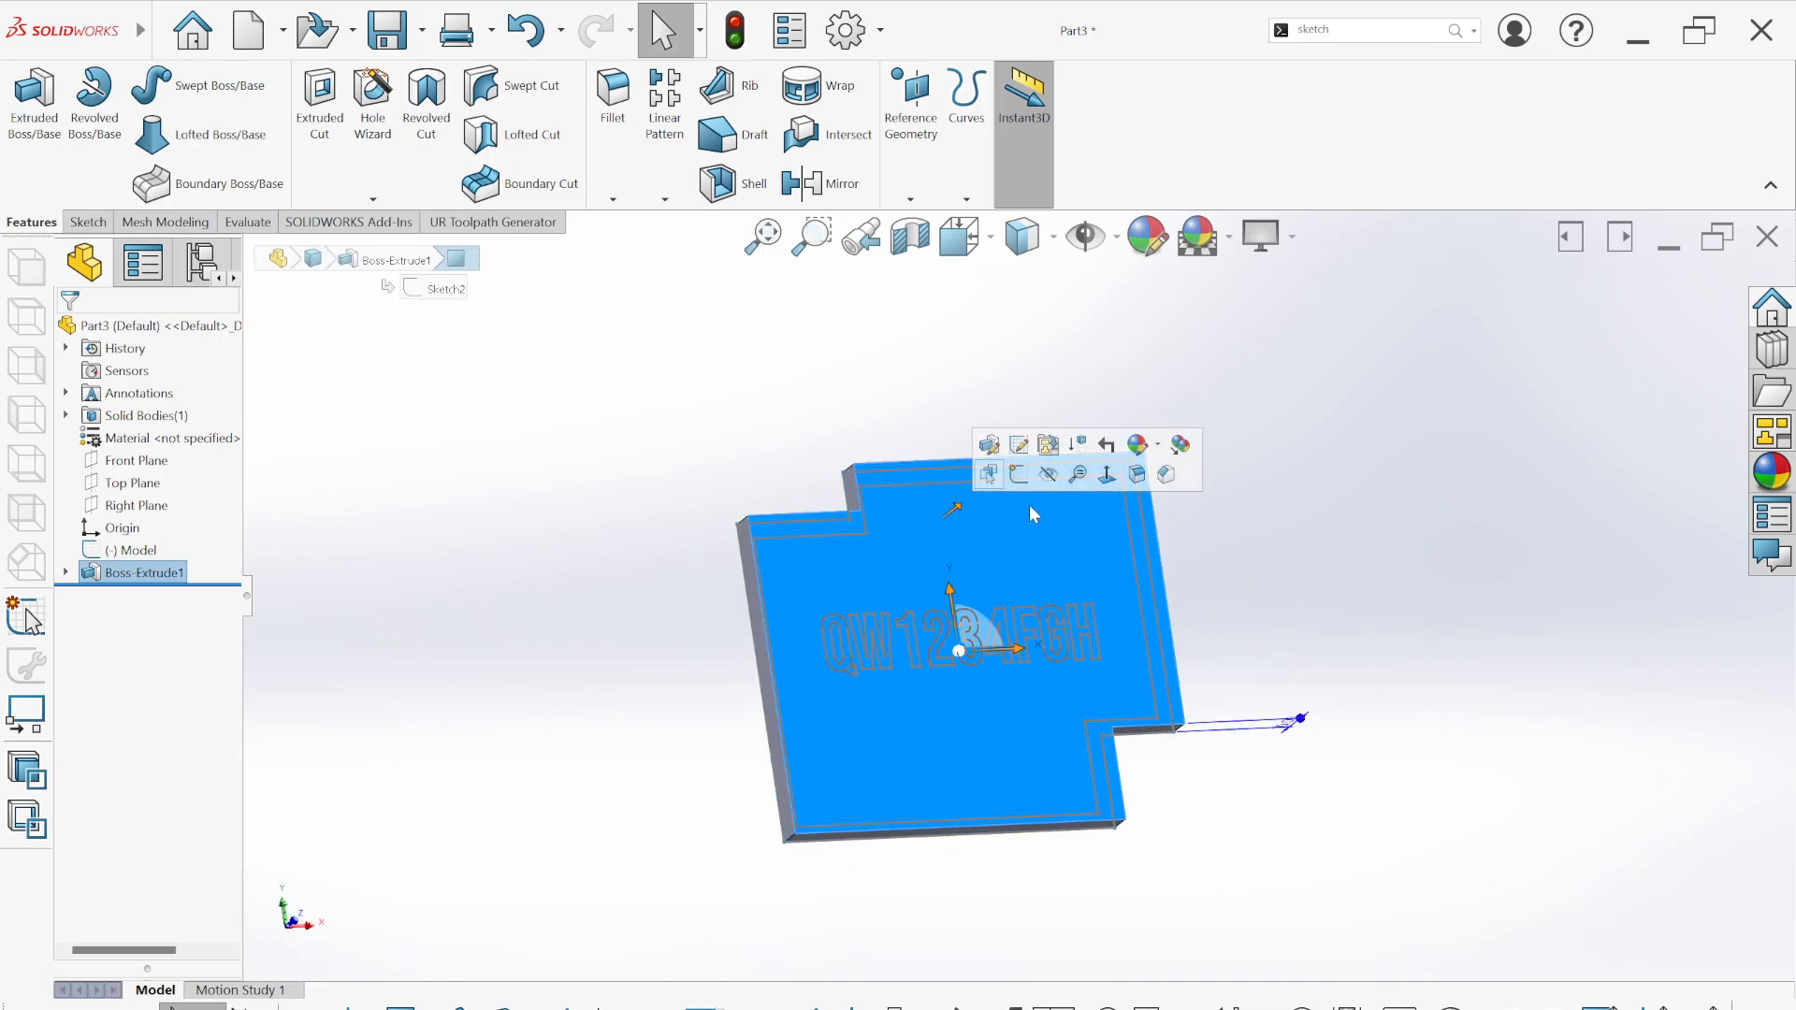
middle_click_drag(1030, 506, 995, 550)
scroll(982, 546, "down", 1)
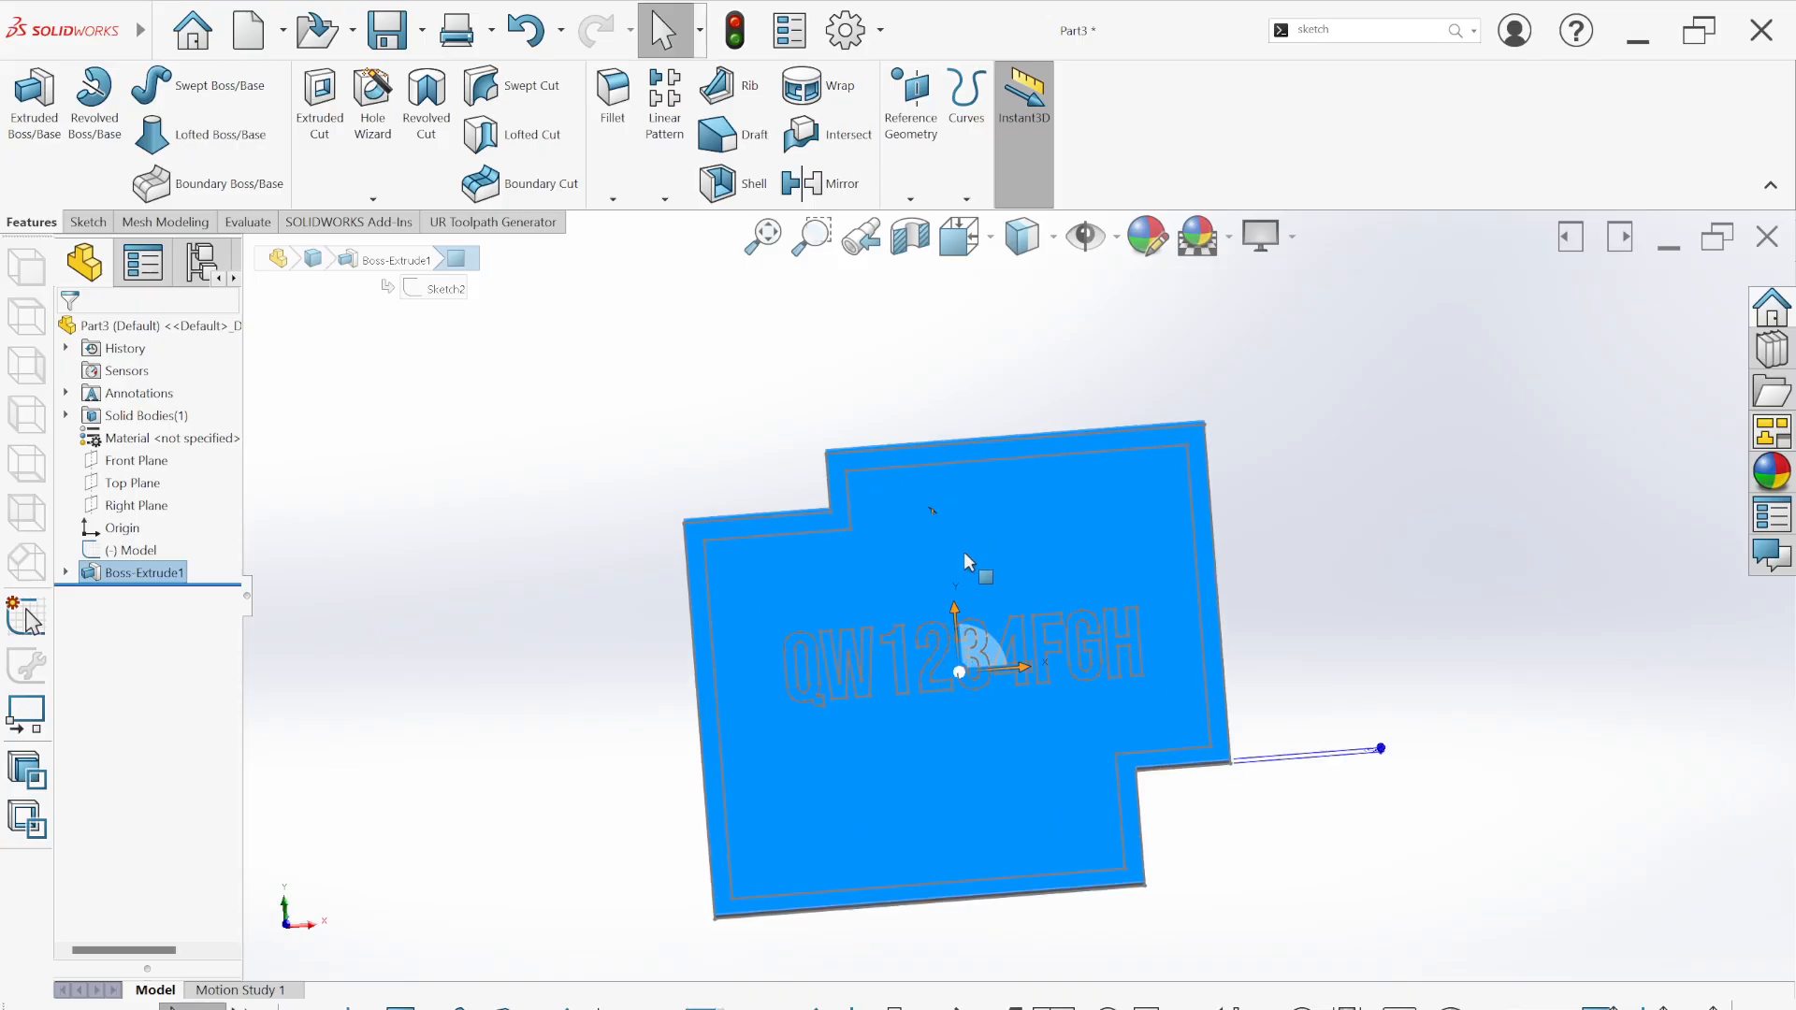